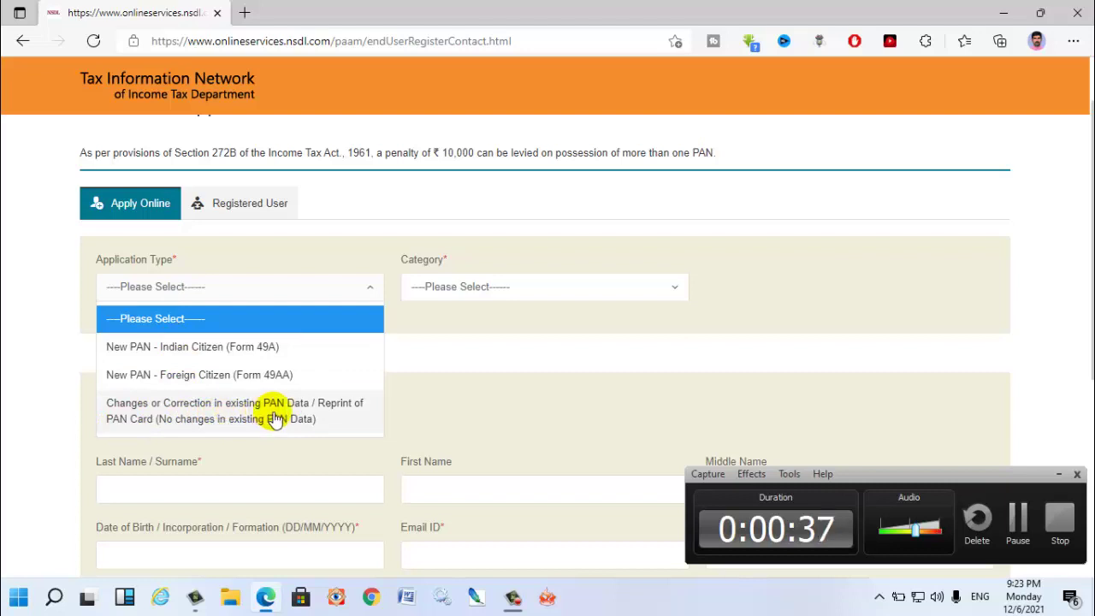
- Set the application type to Changes or Correction in existing PAN Data / Reprint of PAN Card and the category to INDIVIDUAL
left_click(276, 417)
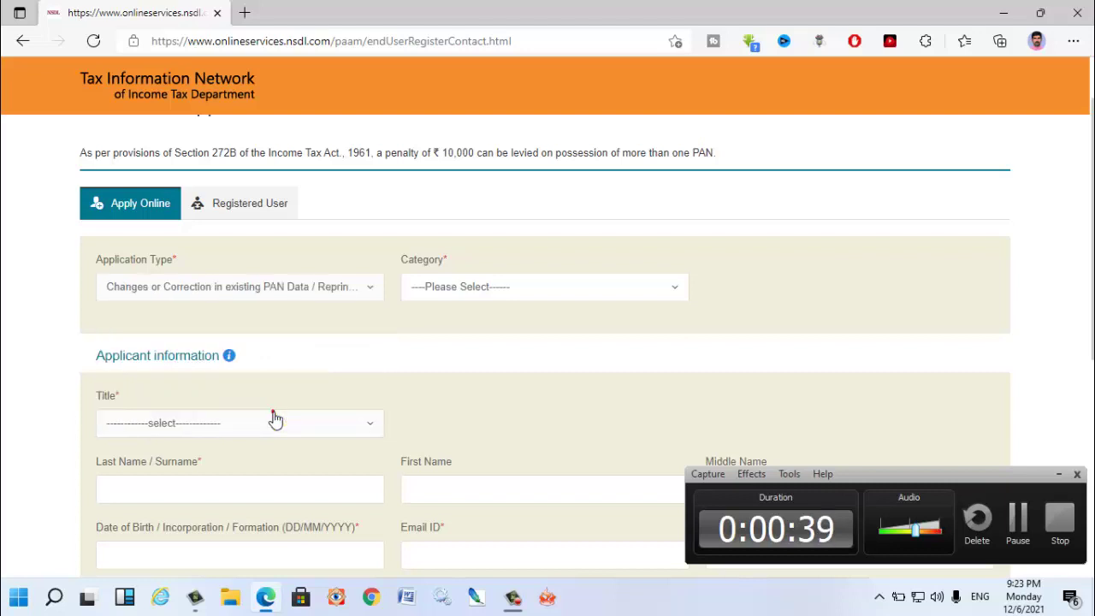
left_click(445, 297)
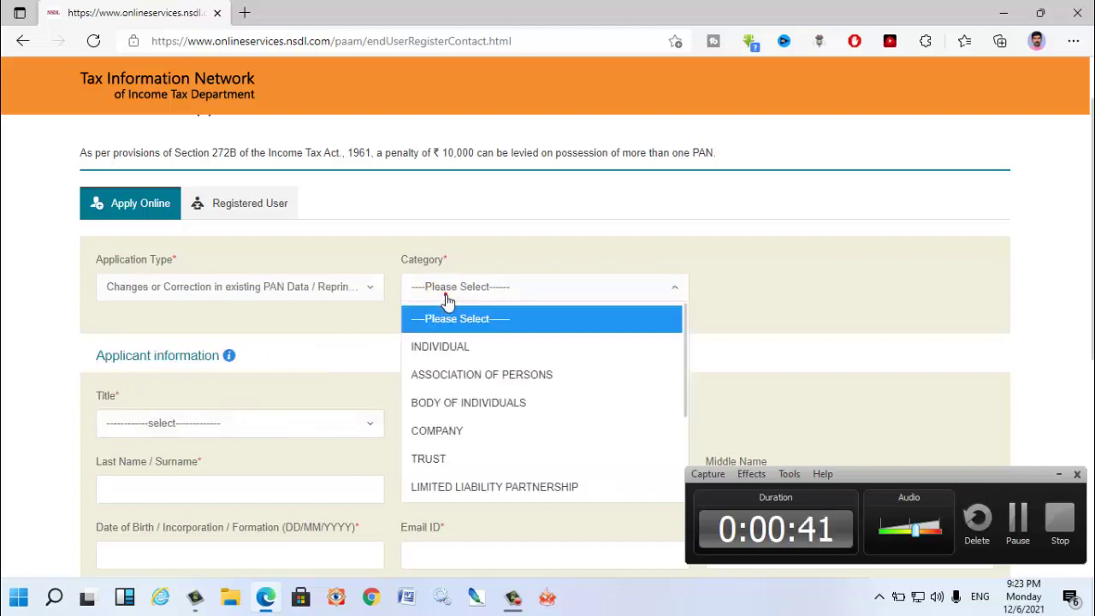
left_click(443, 346)
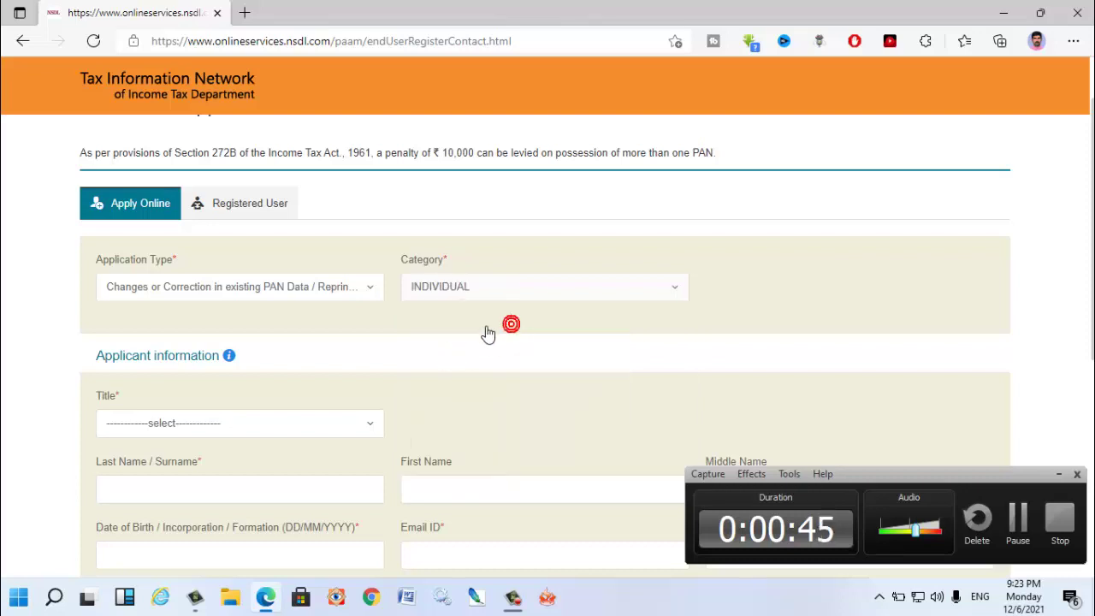
- Set the applicant's title to Shri in the applicant information
scroll(214, 415, "down", 2)
left_click(190, 269)
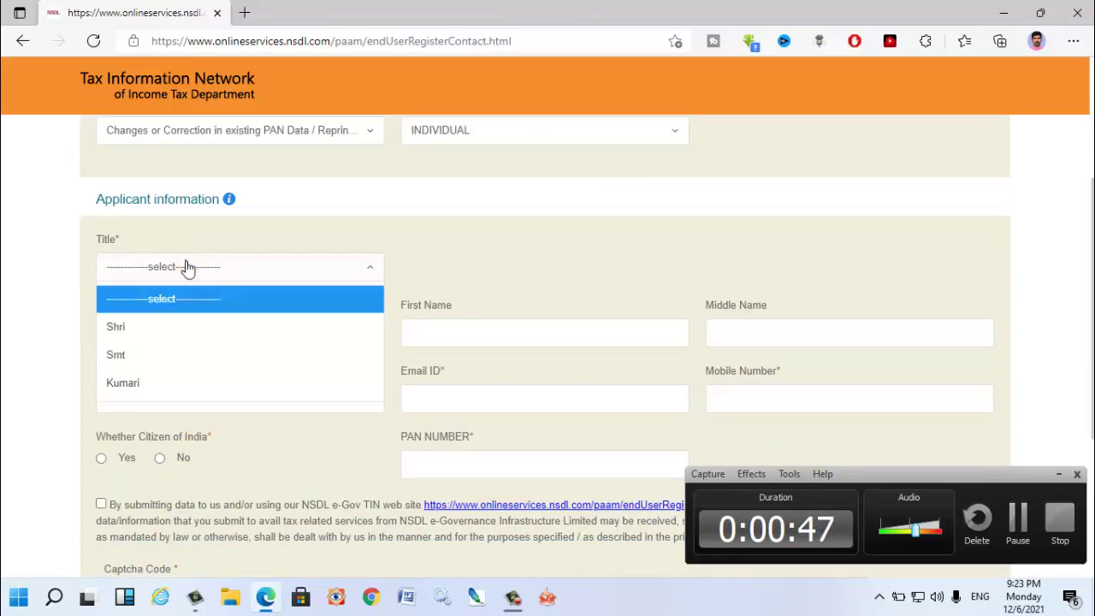
left_click(159, 328)
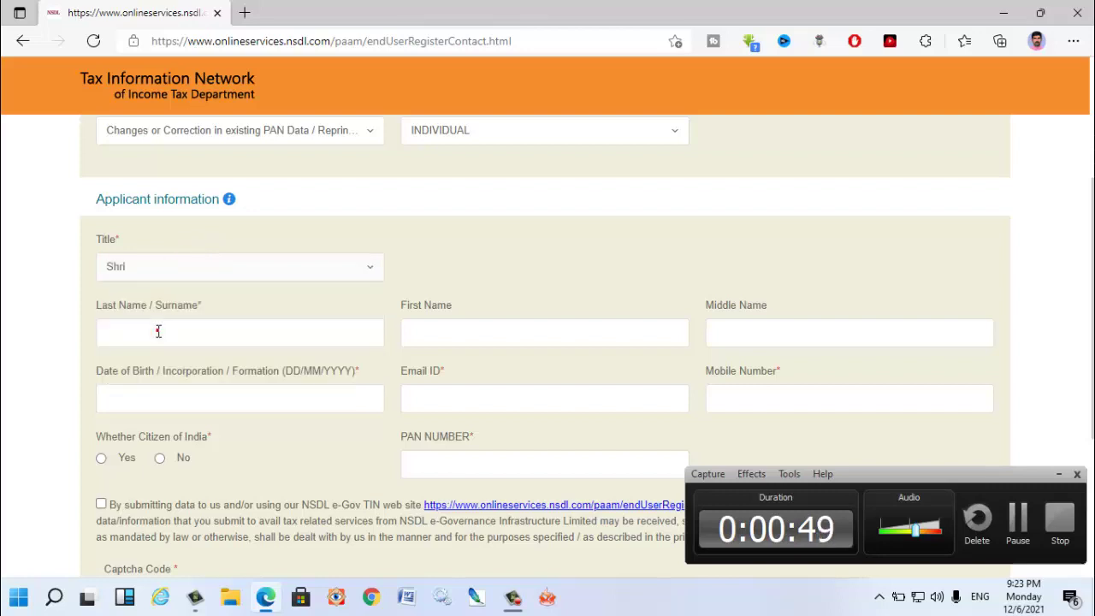
- Examine the applicant's name, date of birth, contact, citizenship, PAN number, consent and captcha fields in the registration form
left_click(156, 330)
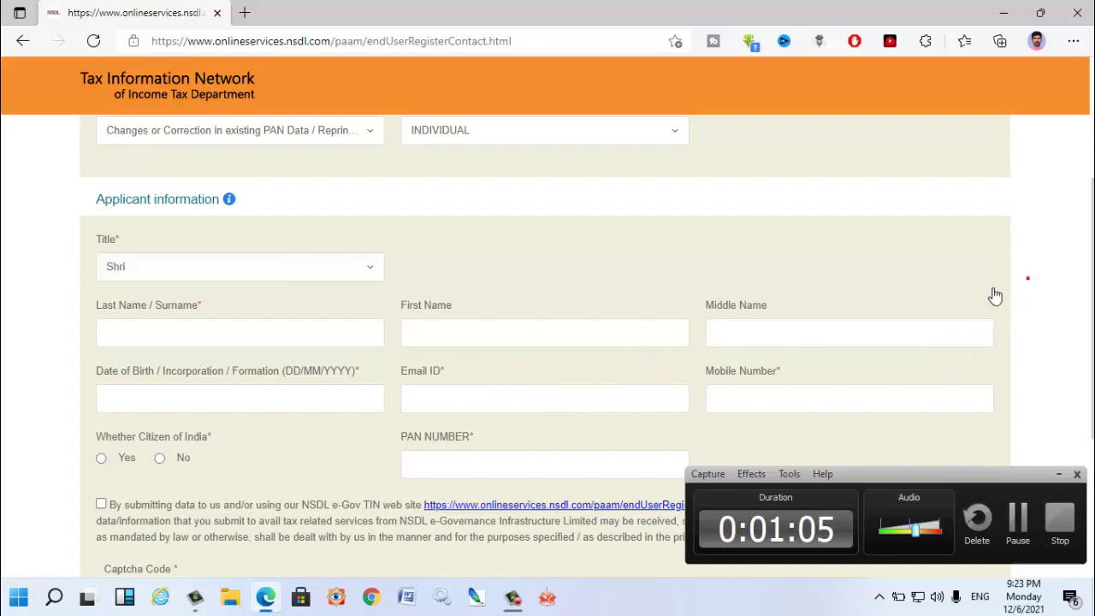
left_click(1059, 475)
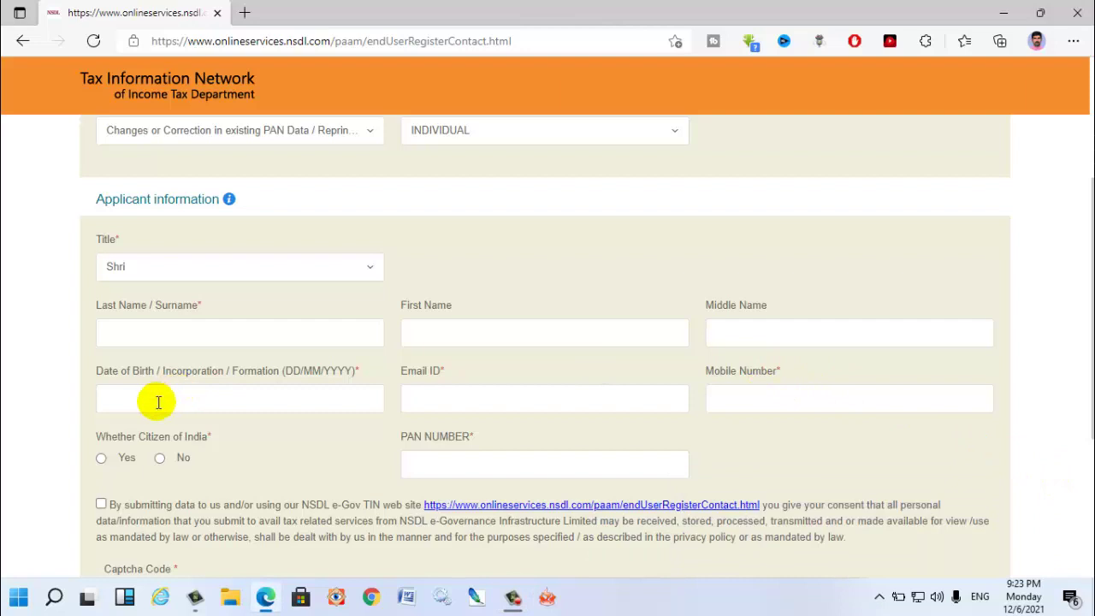
scroll(154, 402, "down", 1)
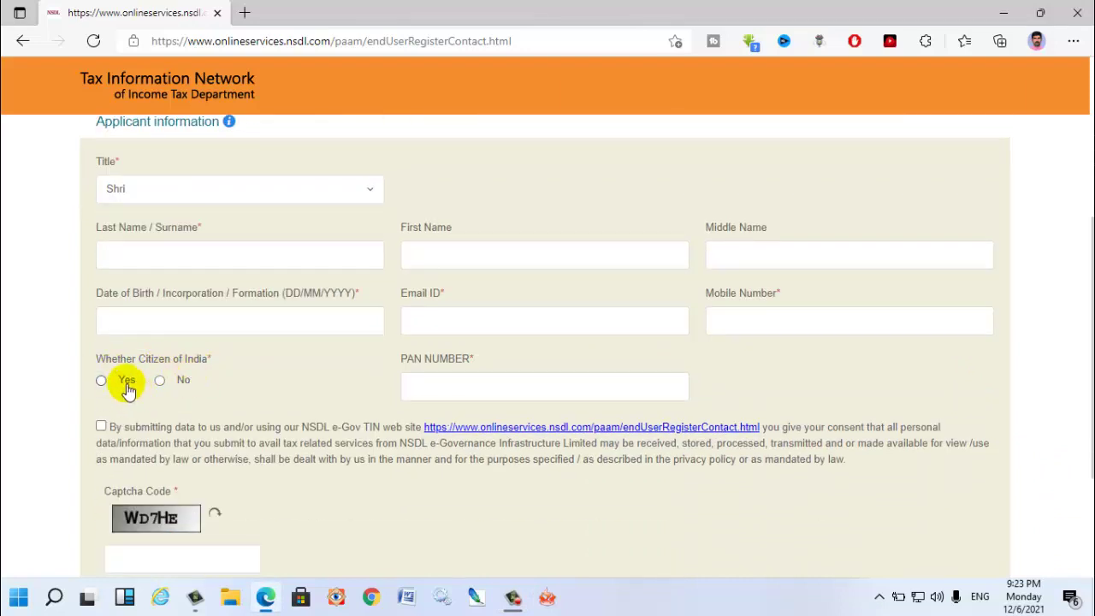
left_click(498, 386)
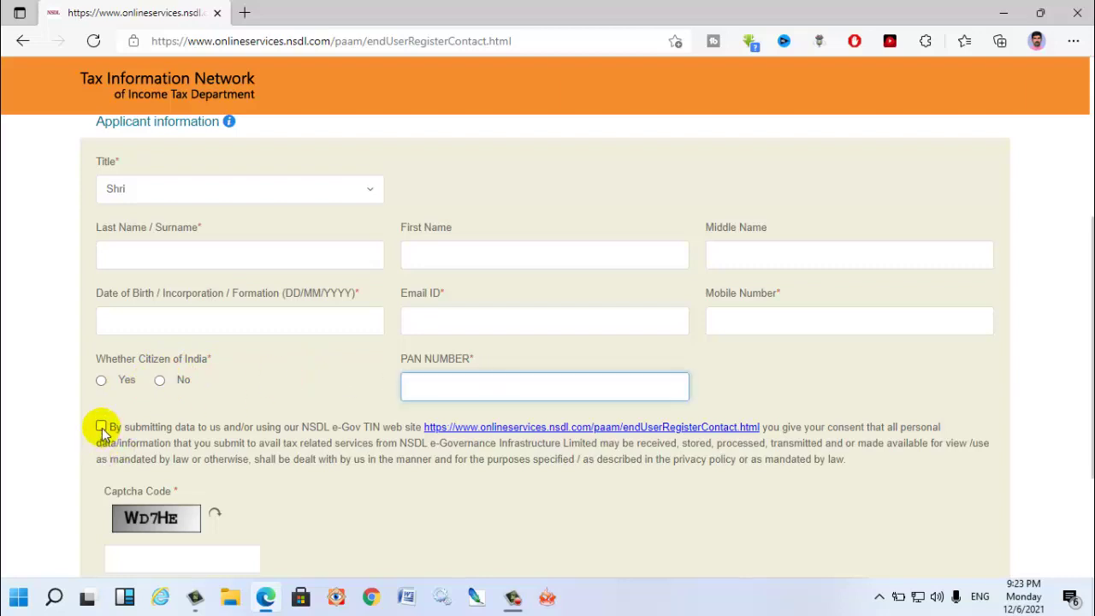
left_click(146, 559)
scroll(525, 508, "down", 1)
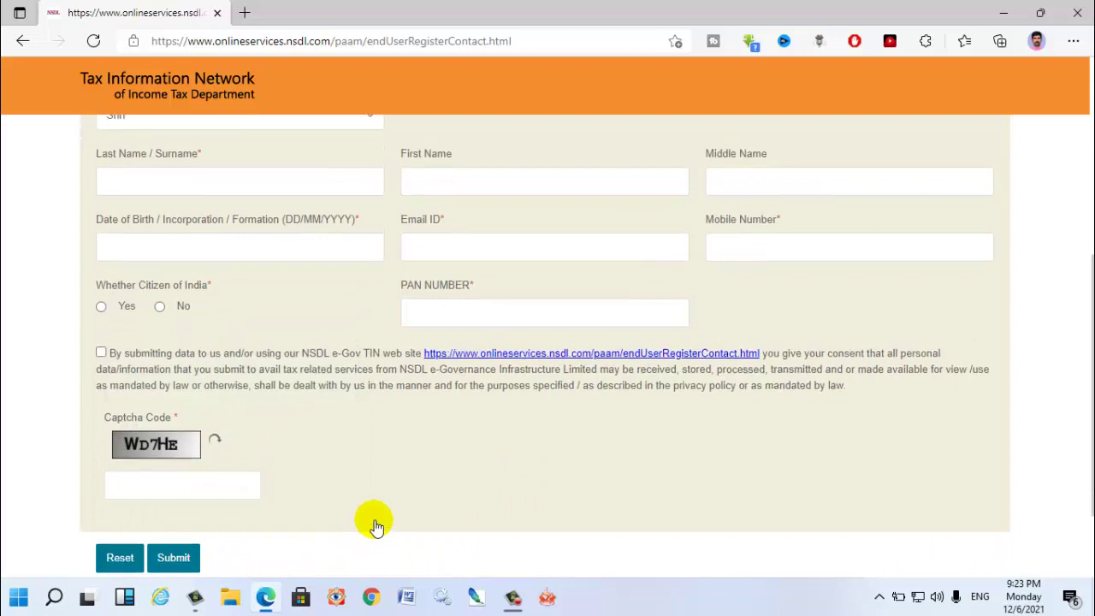
scroll(376, 526, "up", 1)
scroll(376, 526, "up", 2)
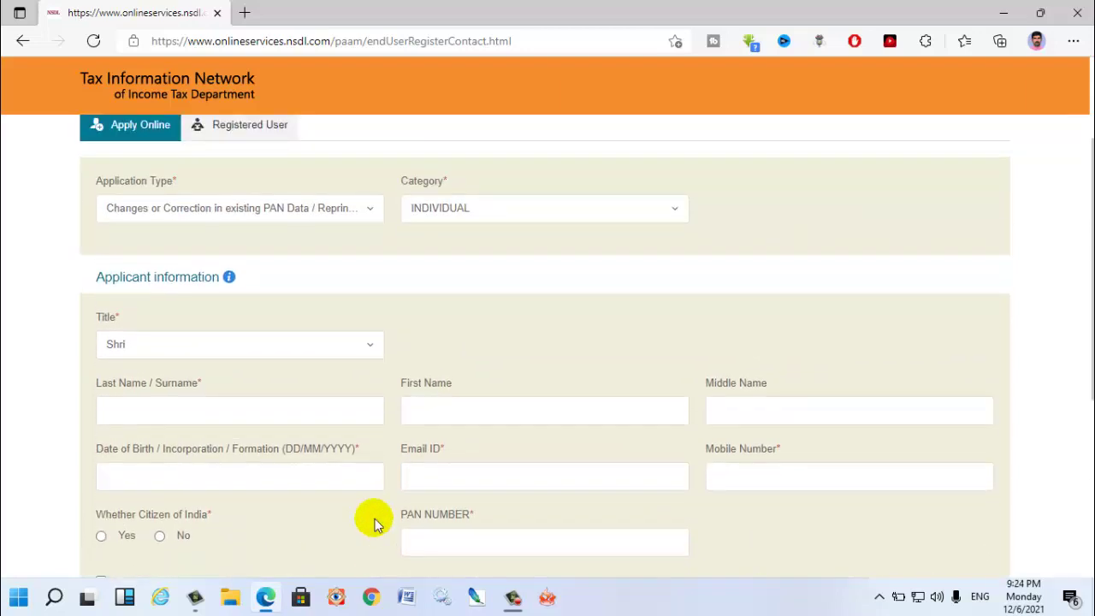
scroll(220, 383, "down", 2)
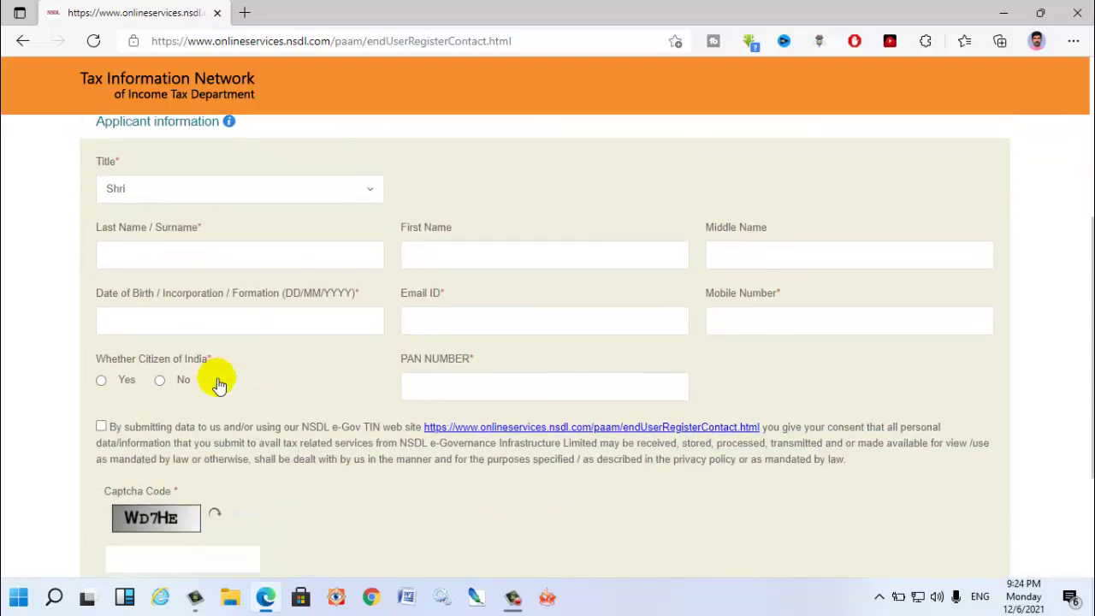
scroll(220, 383, "up", 2)
scroll(220, 382, "down", 2)
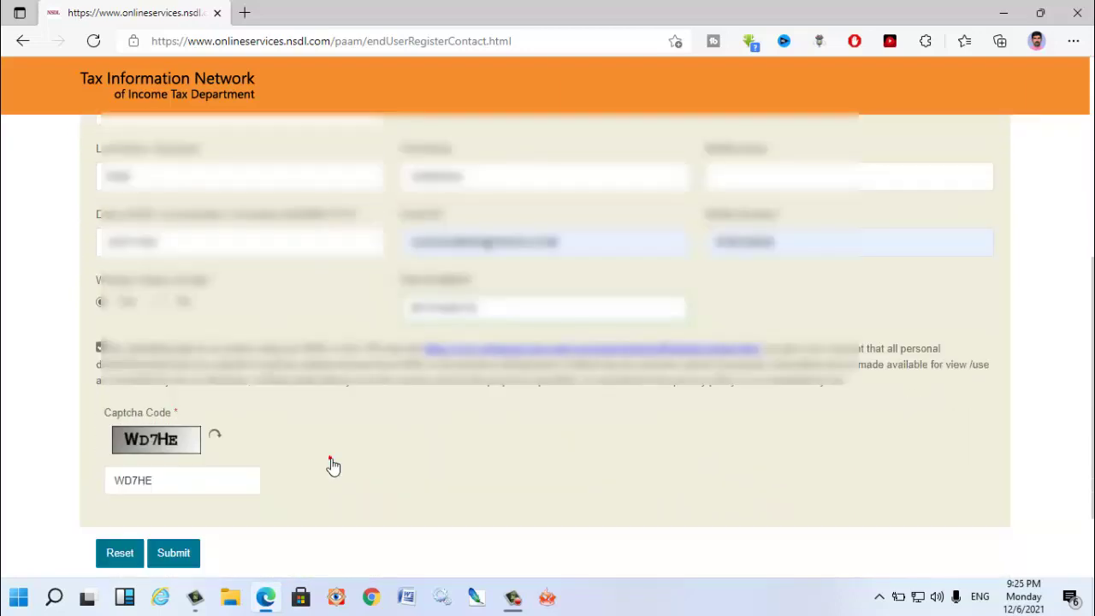
- Submit the completed registration and continue with the PAN application form
left_click(179, 556)
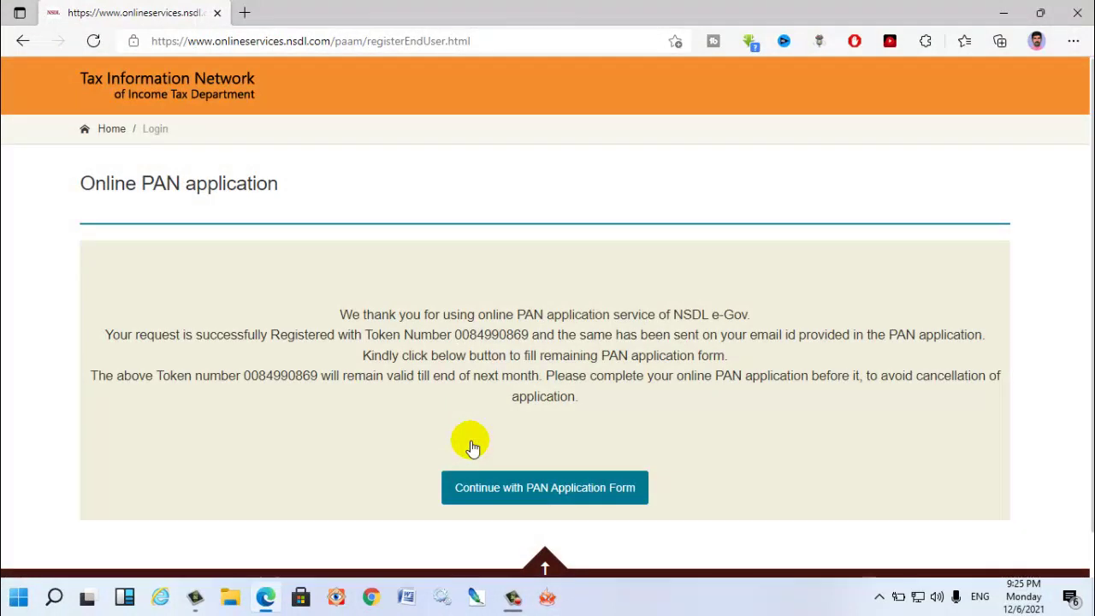
left_click(575, 498)
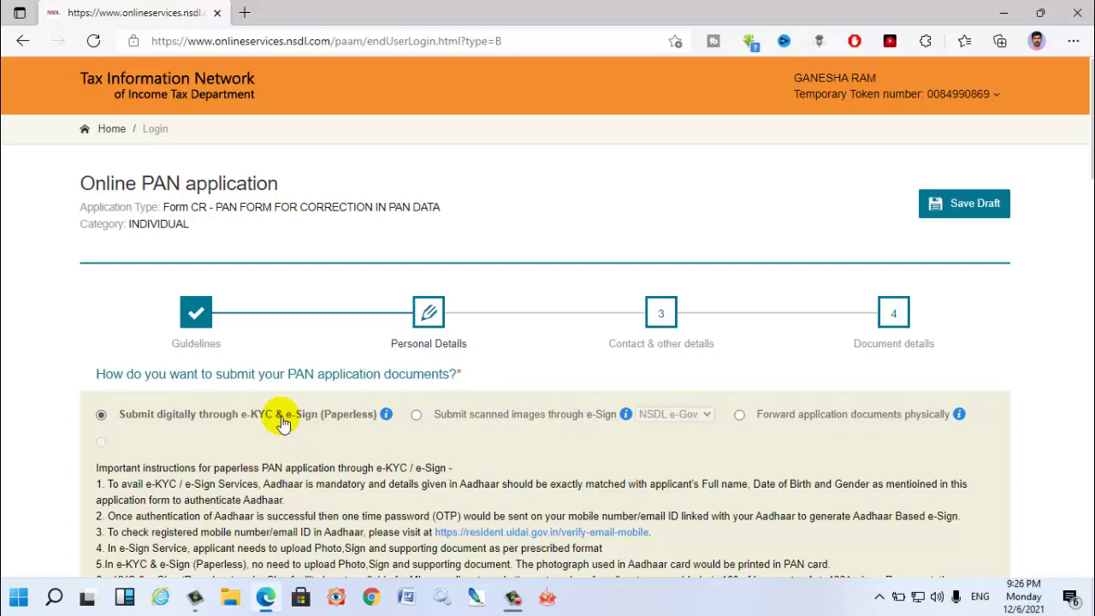
- Choose to submit the PAN application documents as scanned images through e-Sign
mouse_move(410, 394)
left_mouse_down()
mouse_move(432, 432)
mouse_move(693, 461)
mouse_move(739, 447)
left_mouse_up()
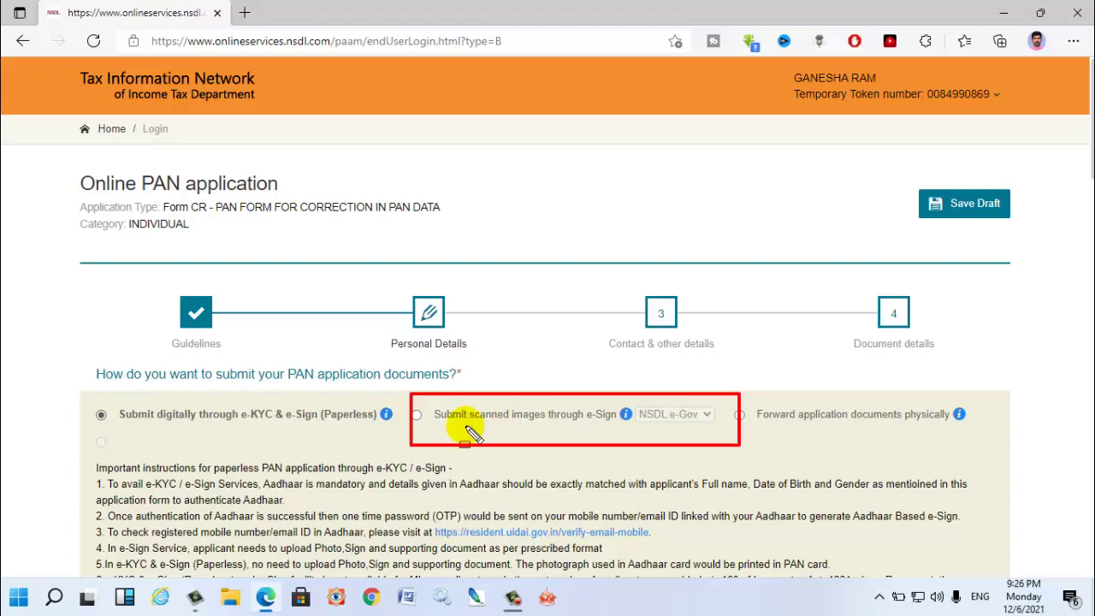
key("Escape")
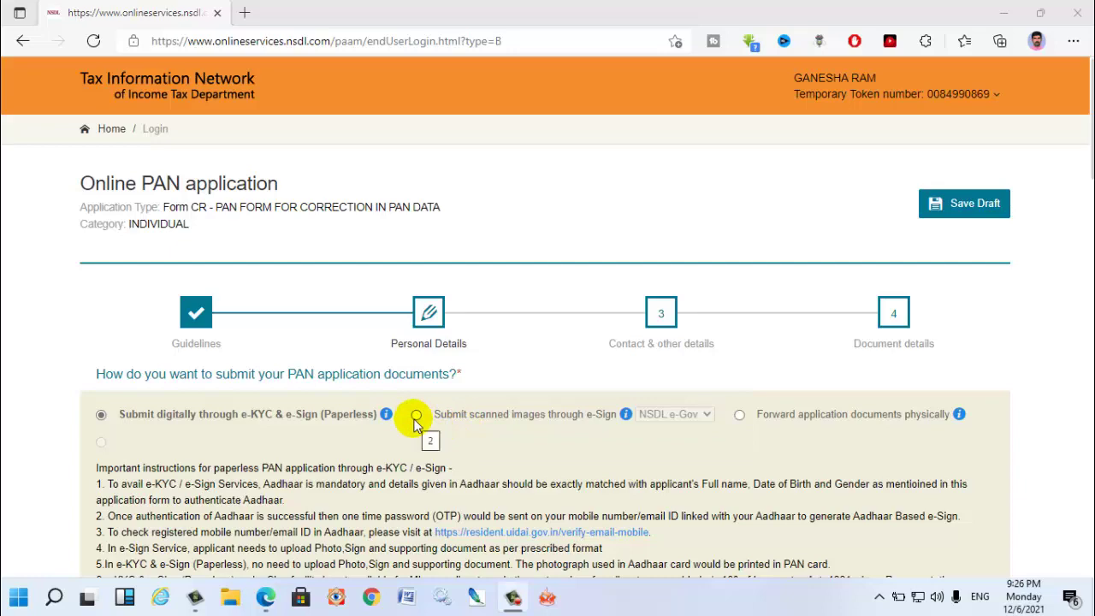
left_click(415, 418)
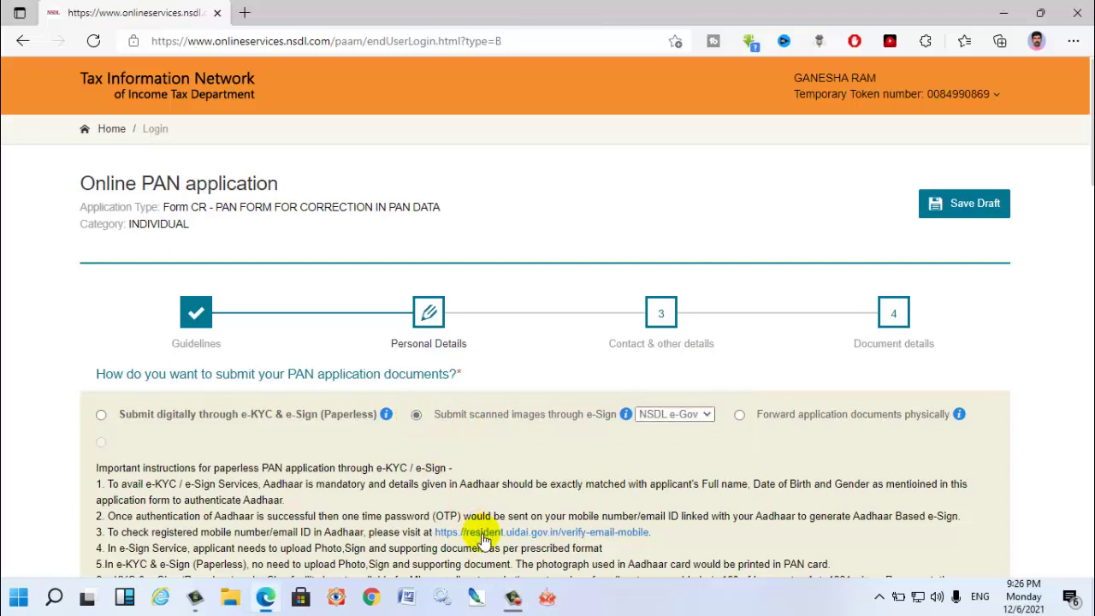
- Enter the last four digits of the applicant's Aadhaar number in the personal details
scroll(709, 540, "down", 3)
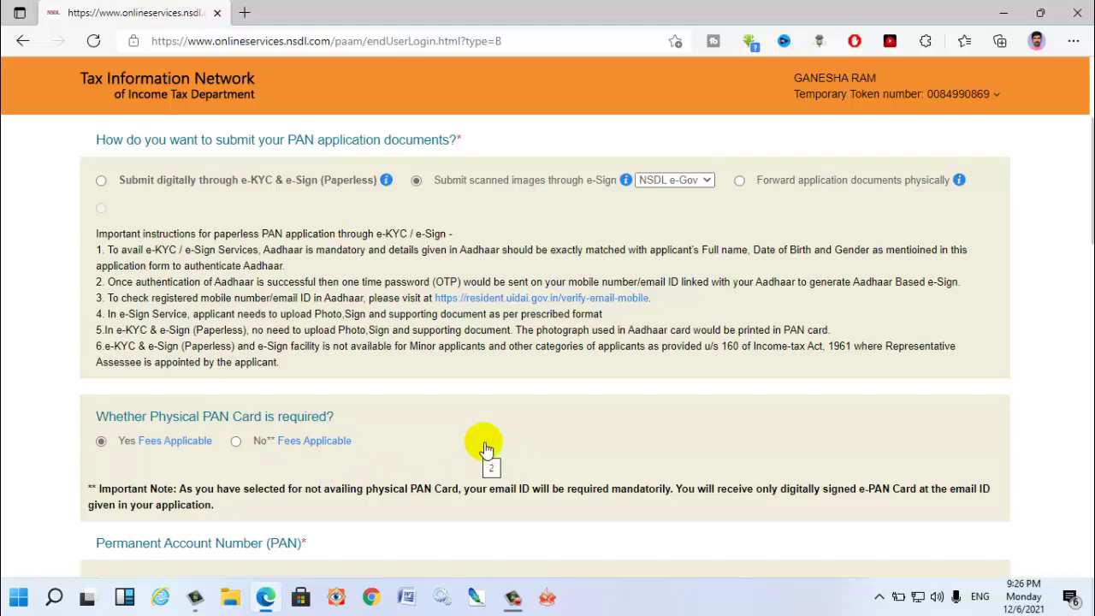
scroll(582, 417, "down", 5)
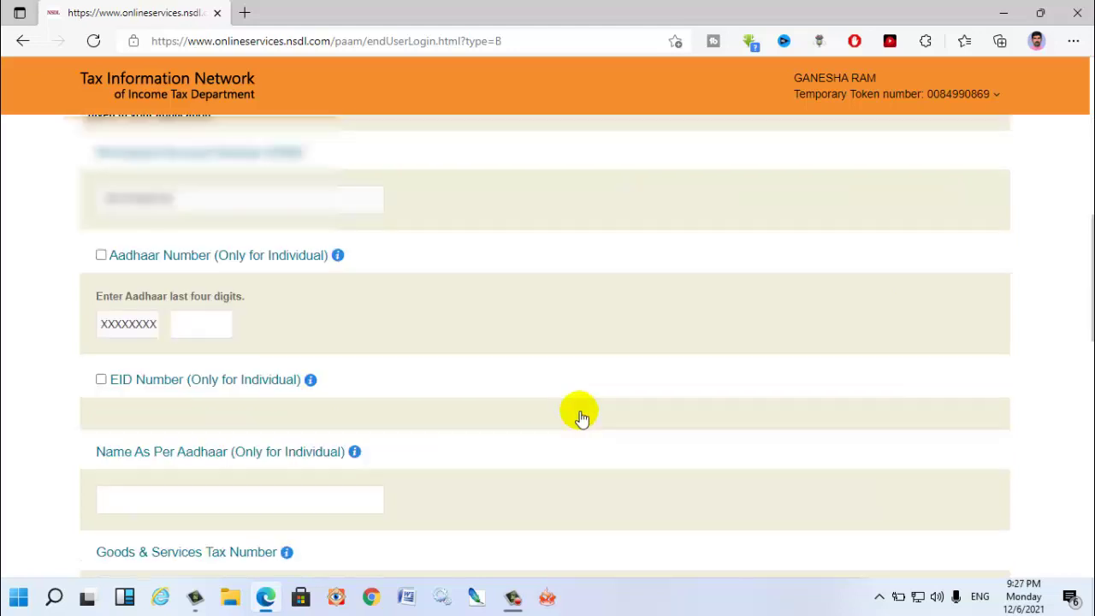
left_click_drag(81, 176, 308, 224)
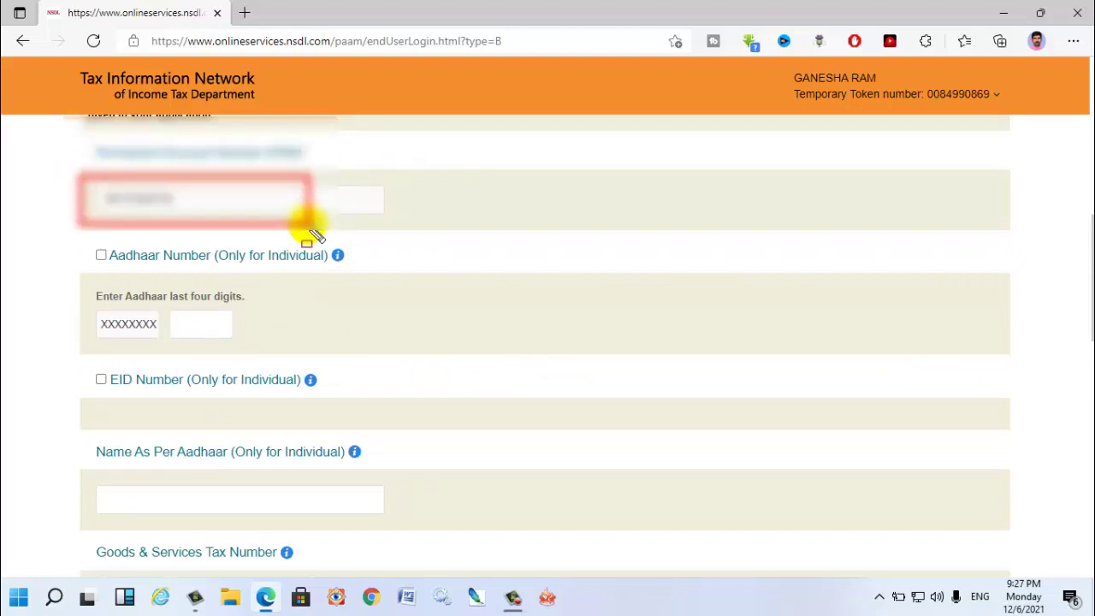
left_click_drag(159, 305, 247, 348)
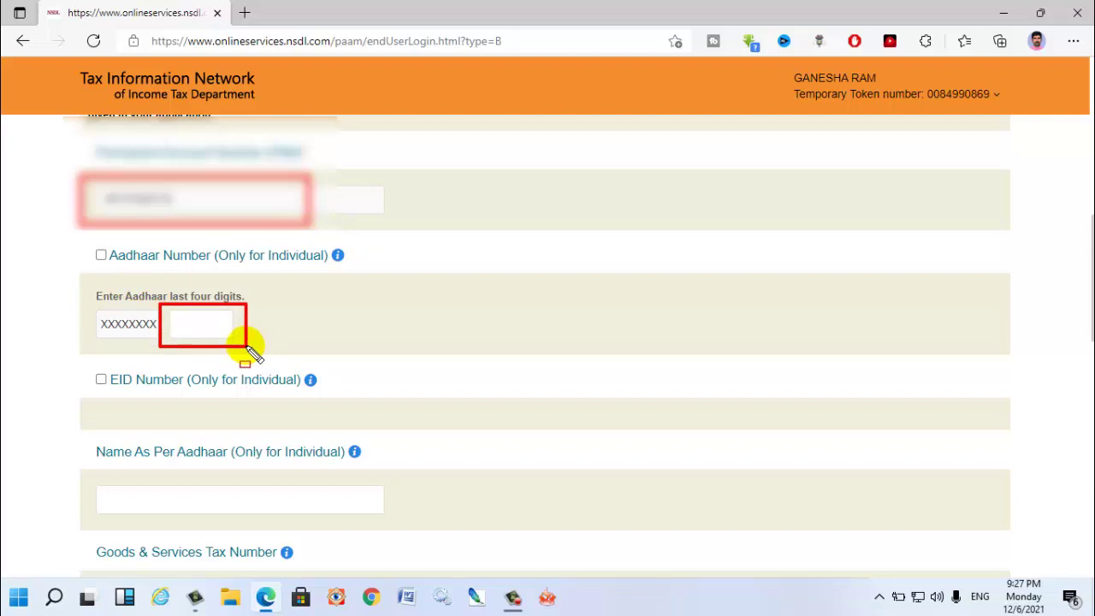
key("Escape")
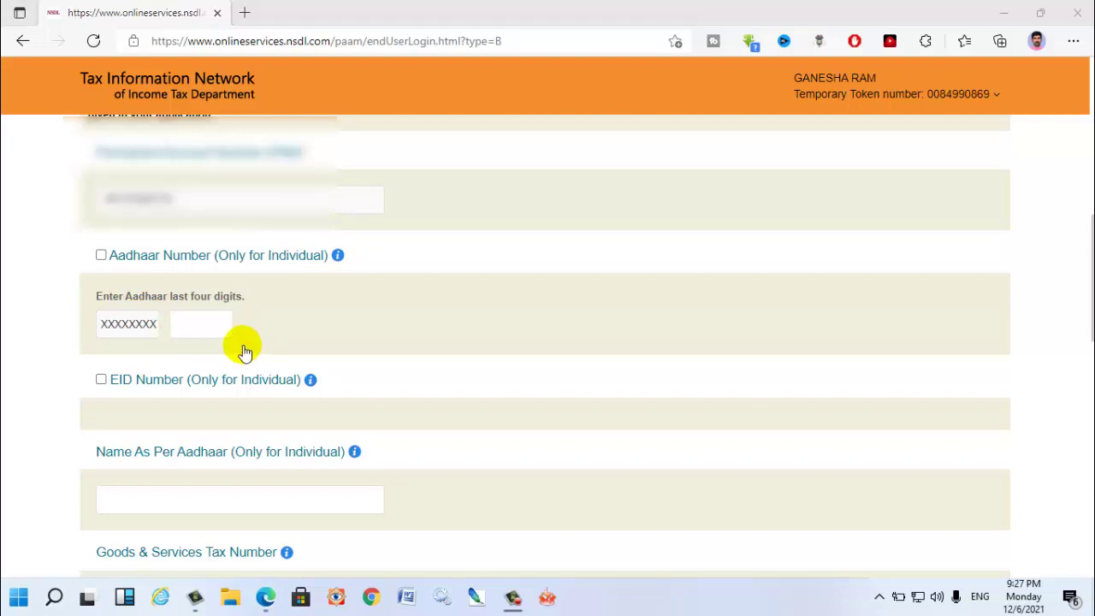
left_click(207, 328)
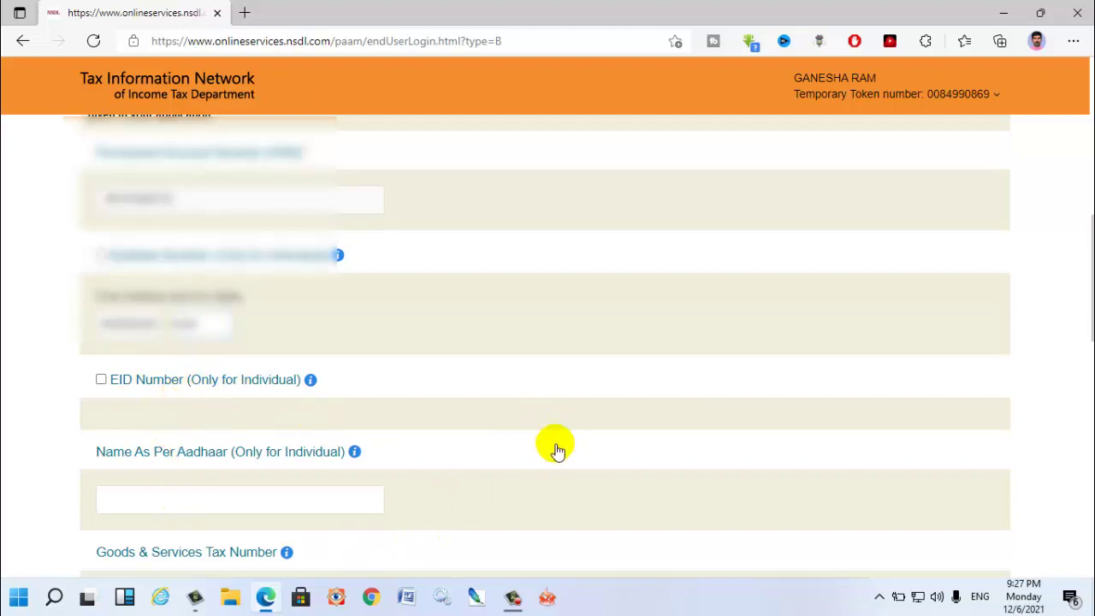
- Enter the applicant's full name as per Aadhaar and check it against the applicant name and printed name fields
scroll(555, 443, "down", 4)
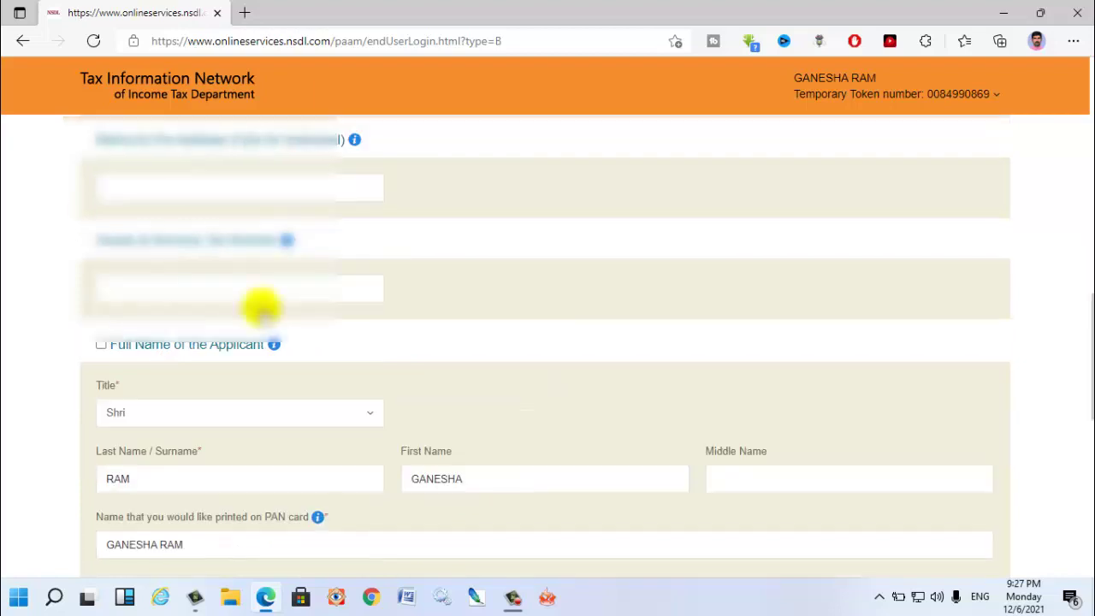
left_click(137, 189)
left_click(547, 239)
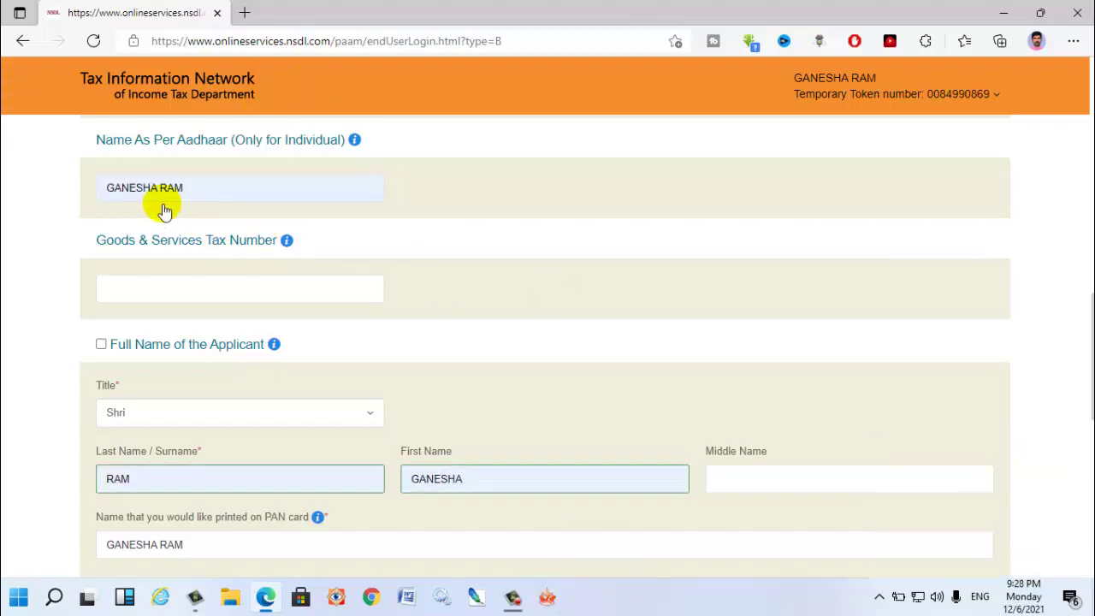
left_click_drag(74, 167, 235, 205)
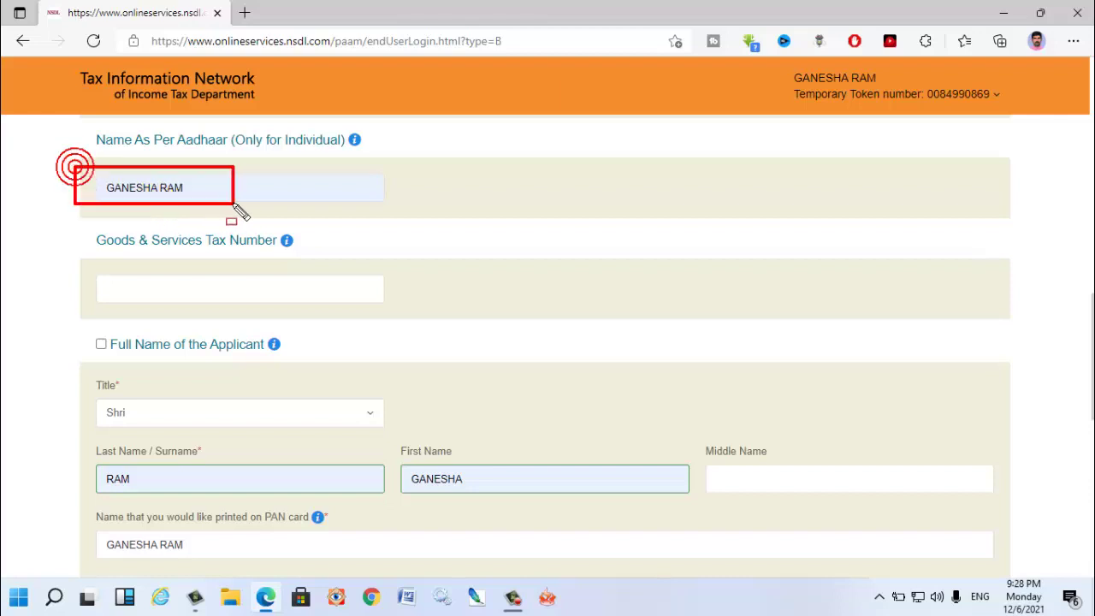
mouse_move(64, 398)
left_mouse_down()
mouse_move(472, 533)
mouse_move(586, 505)
left_mouse_up()
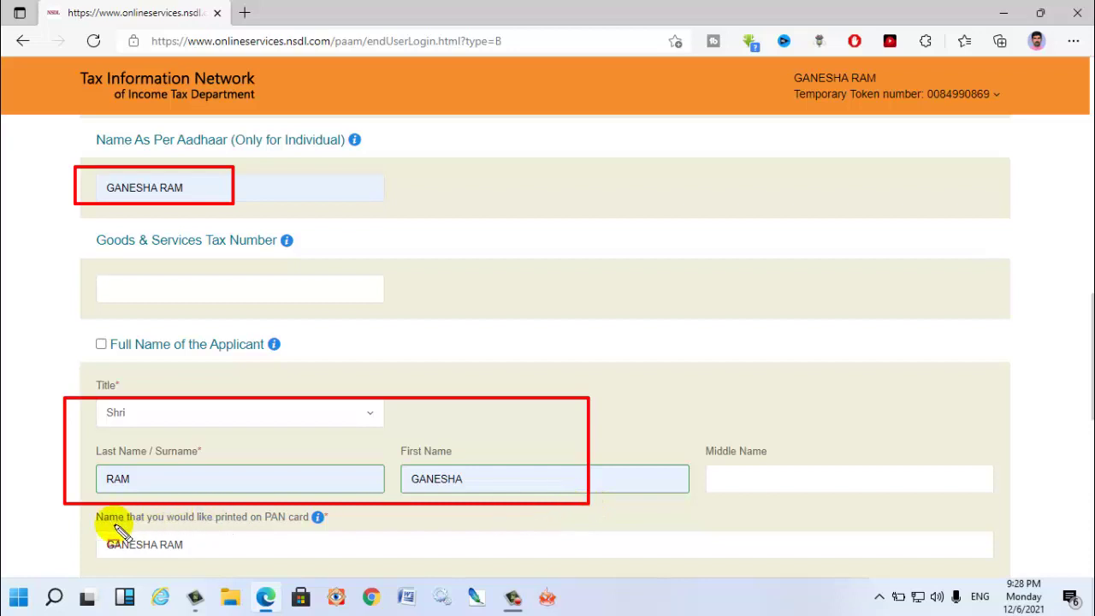
mouse_move(78, 526)
left_mouse_down()
mouse_move(139, 557)
mouse_move(257, 558)
left_mouse_up()
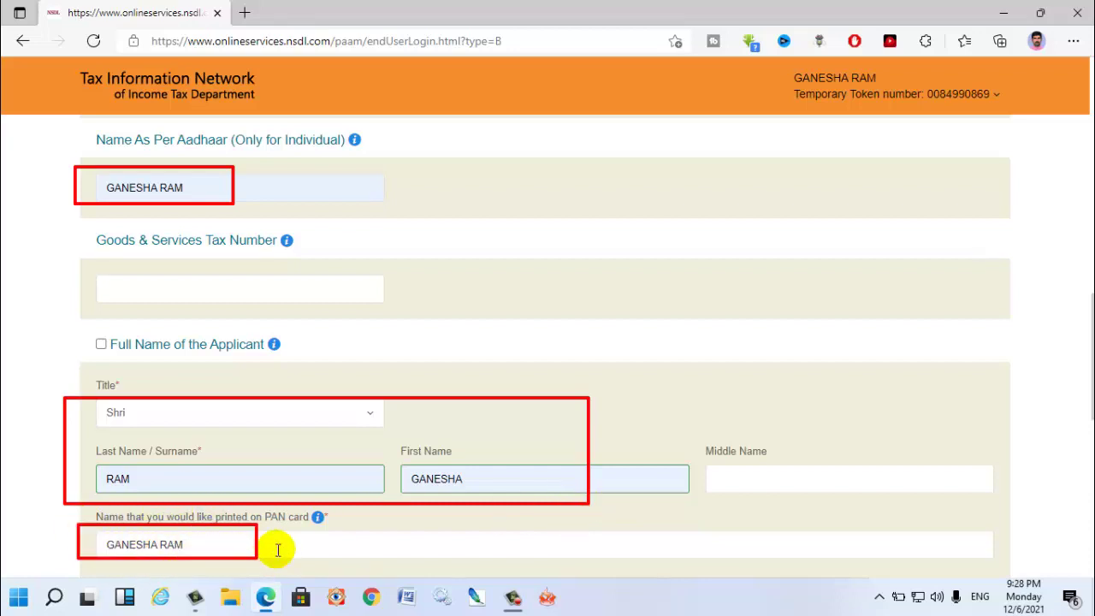
key("Escape")
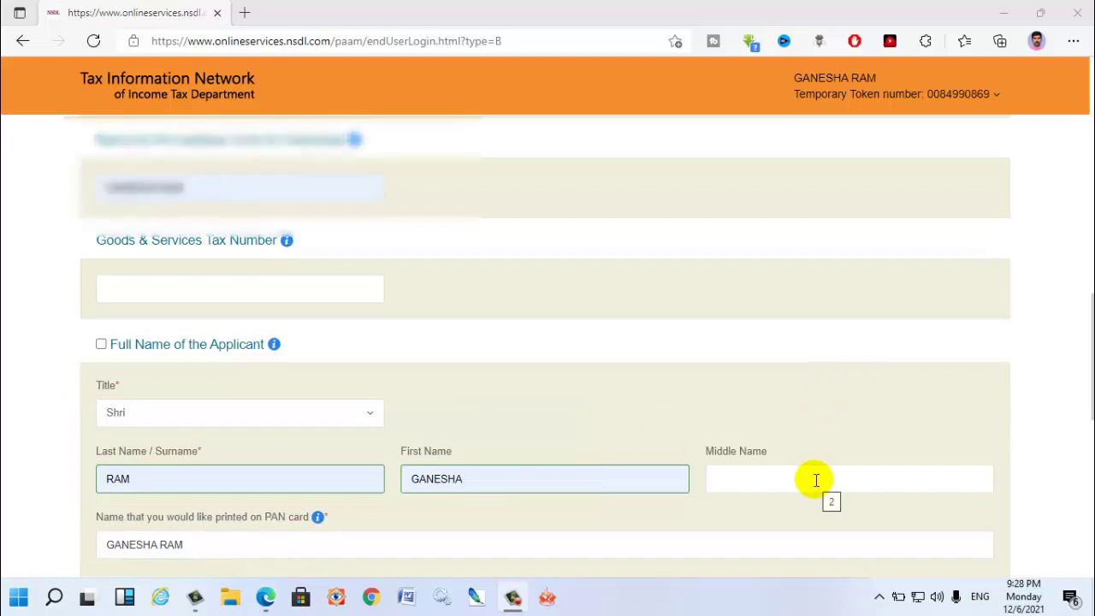
- Select the applicant's gender beside the date of birth in the personal details
scroll(810, 453, "down", 5)
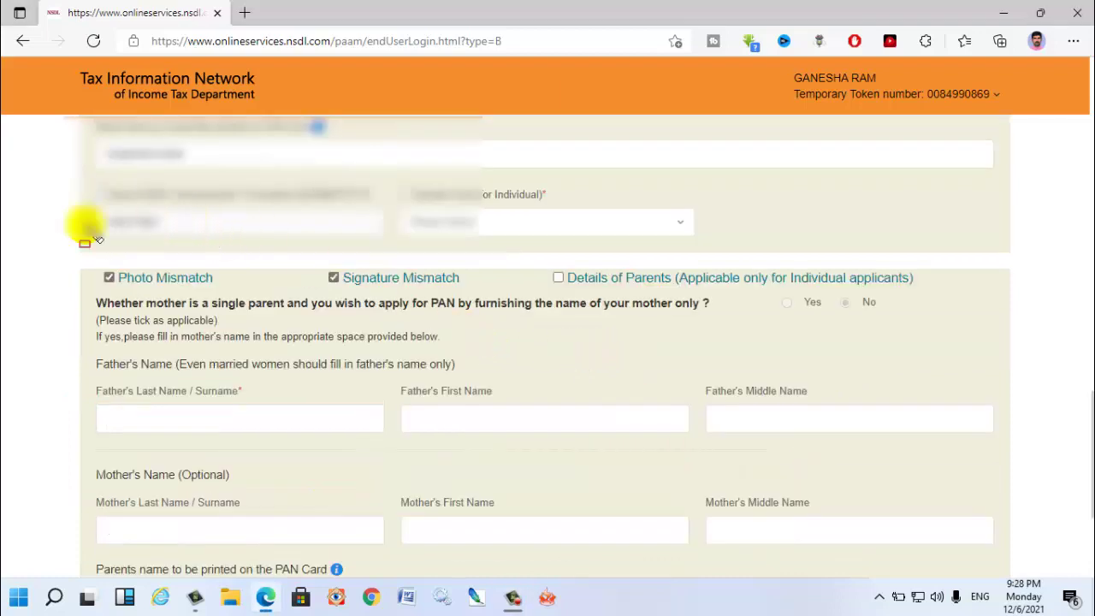
left_click_drag(47, 204, 241, 246)
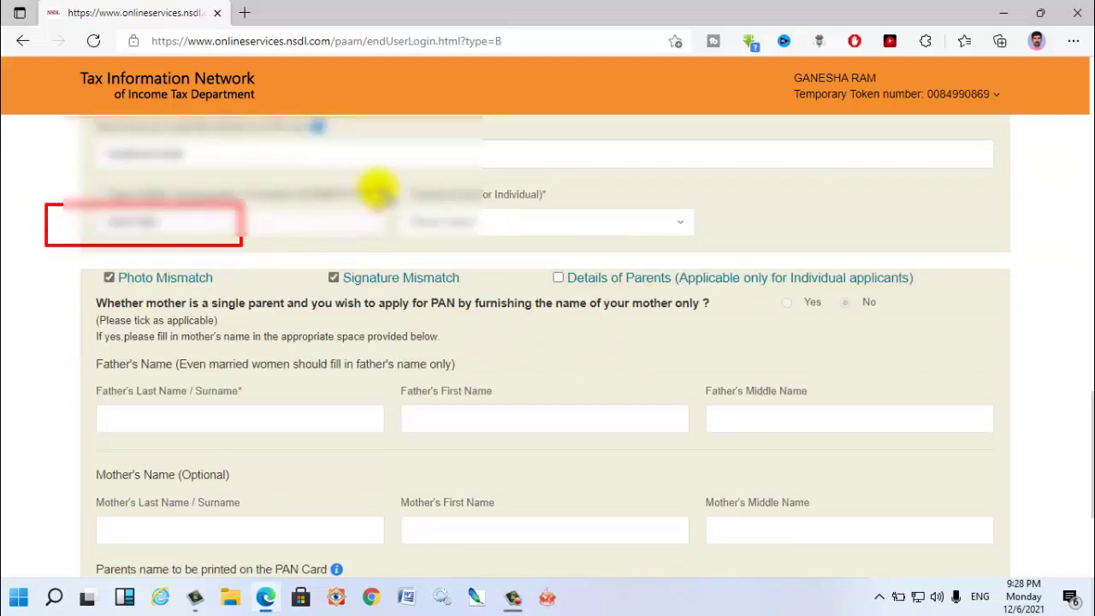
left_click_drag(377, 188, 569, 245)
key("Escape")
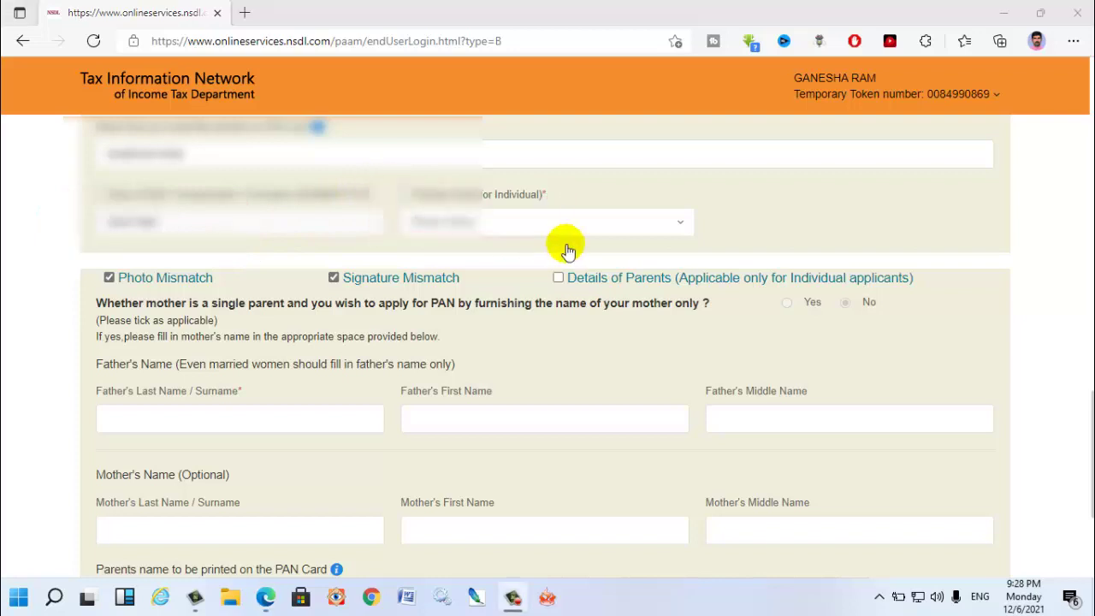
left_click(480, 228)
left_click(460, 285)
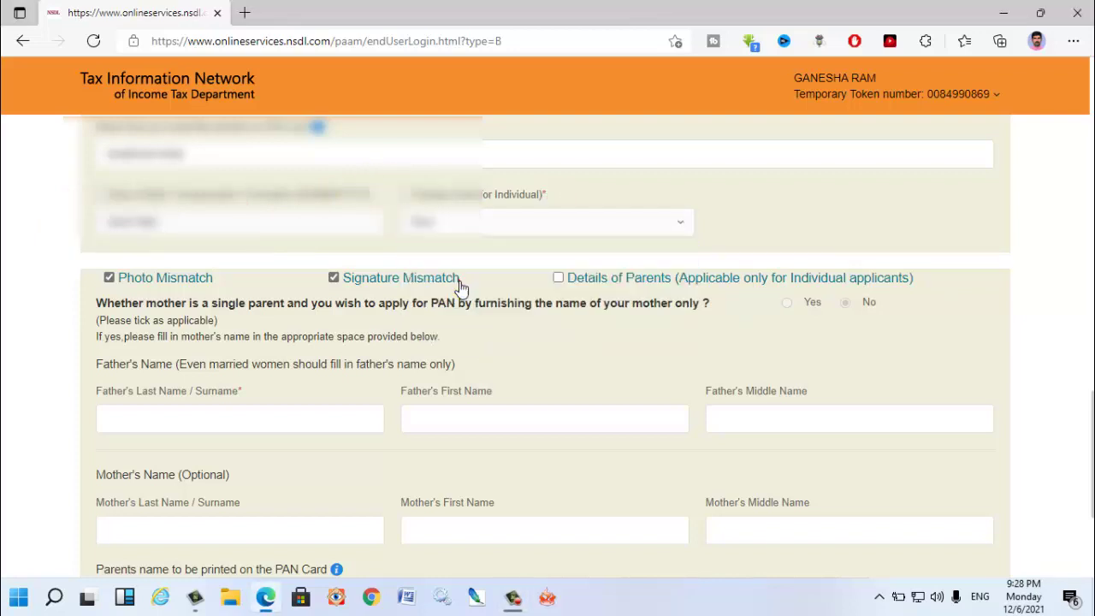
left_click(484, 355)
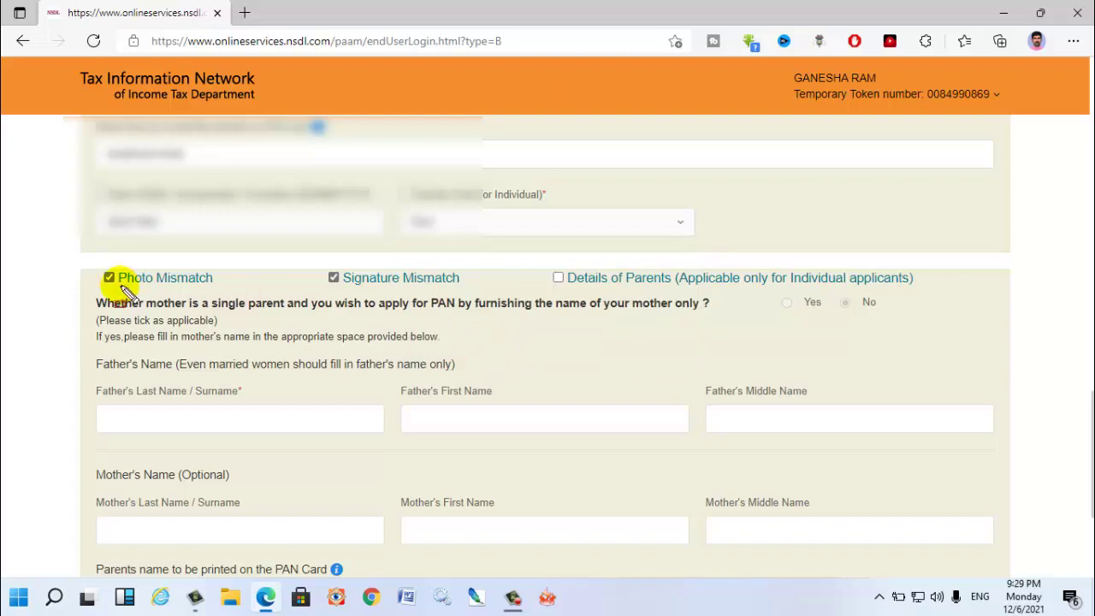
left_click_drag(66, 255, 254, 313)
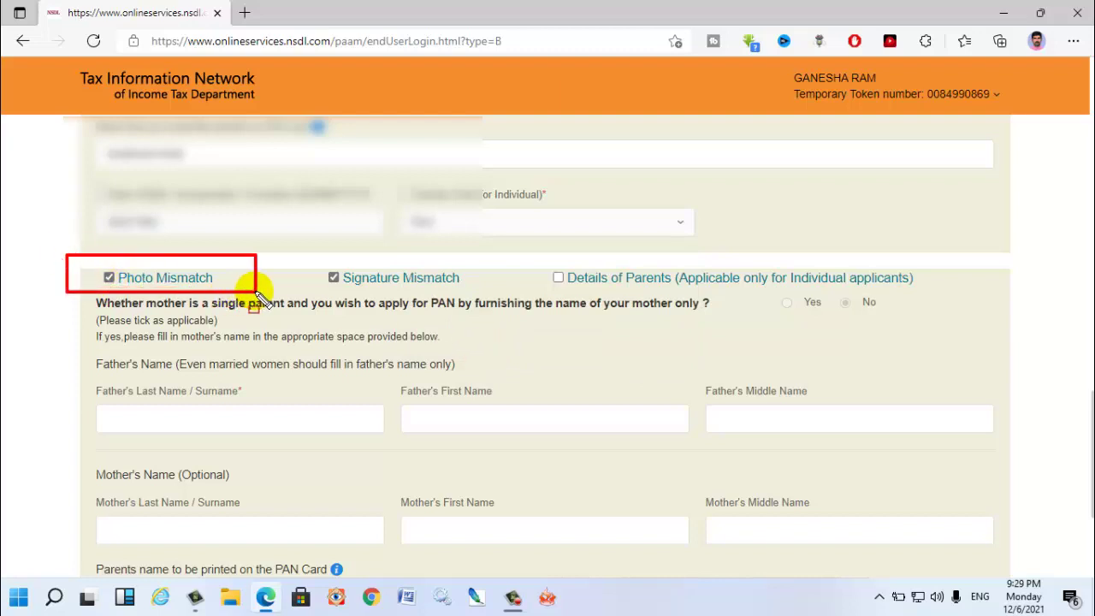
mouse_move(317, 258)
left_mouse_down()
mouse_move(347, 273)
mouse_move(479, 288)
left_mouse_up()
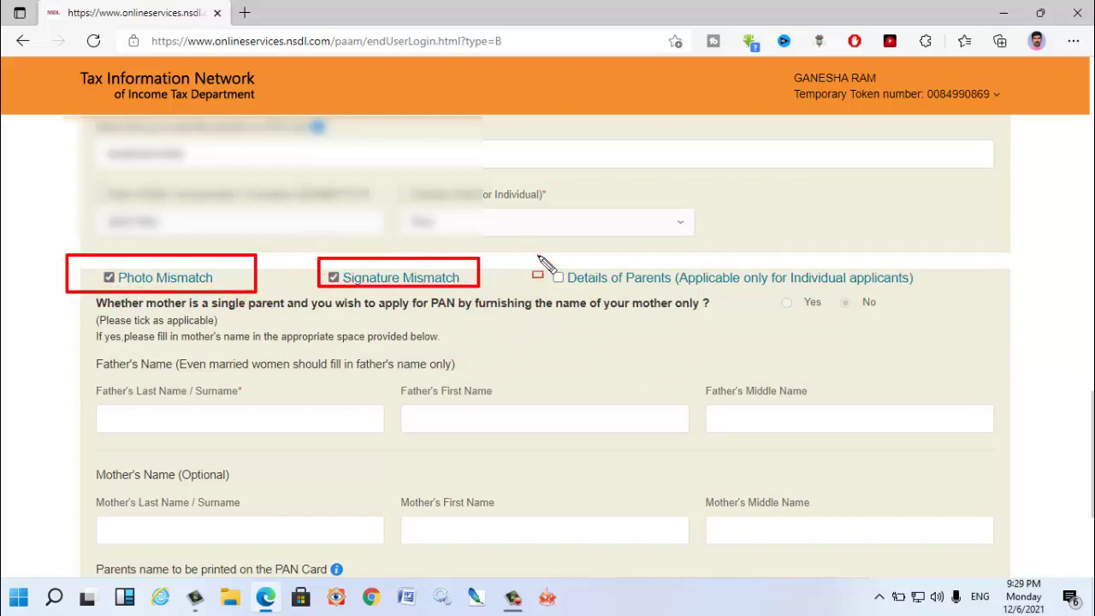
mouse_move(537, 256)
left_mouse_down()
mouse_move(633, 305)
mouse_move(734, 295)
left_mouse_up()
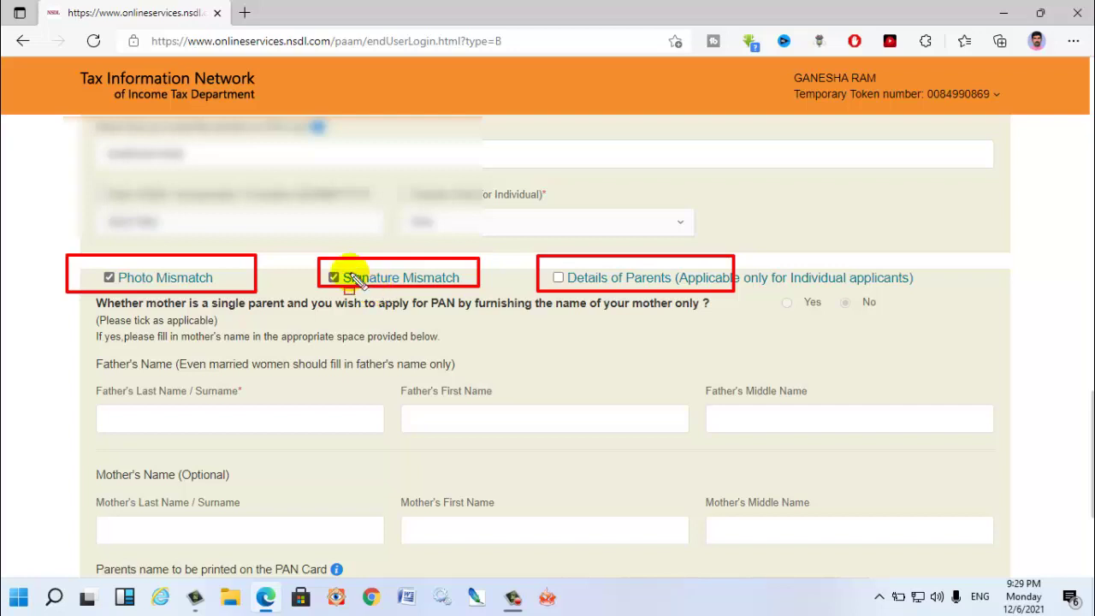
left_click_drag(689, 303, 701, 305)
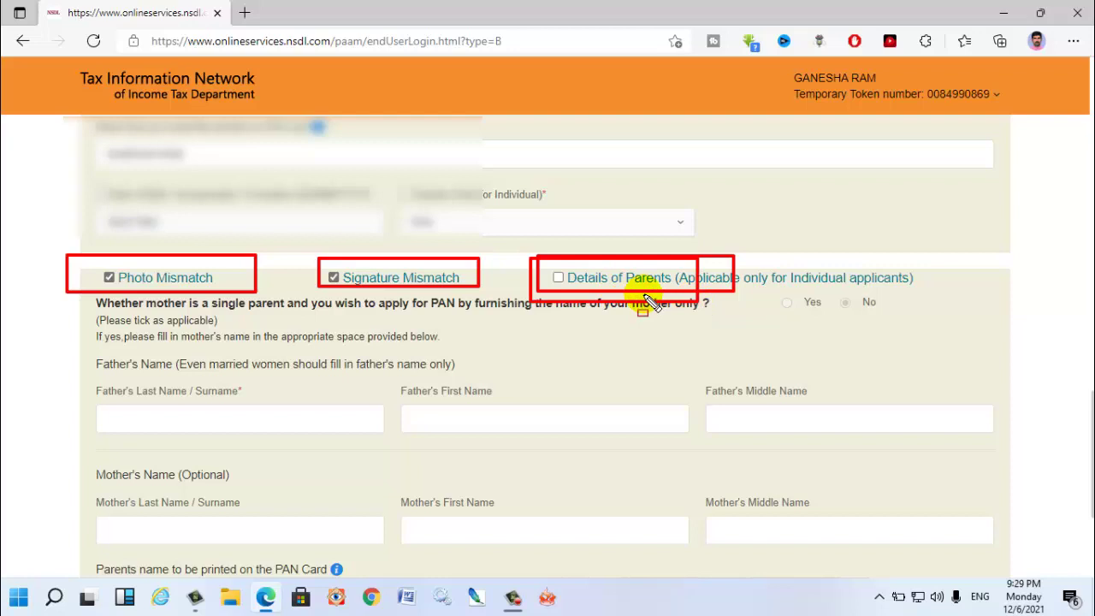
key("Escape")
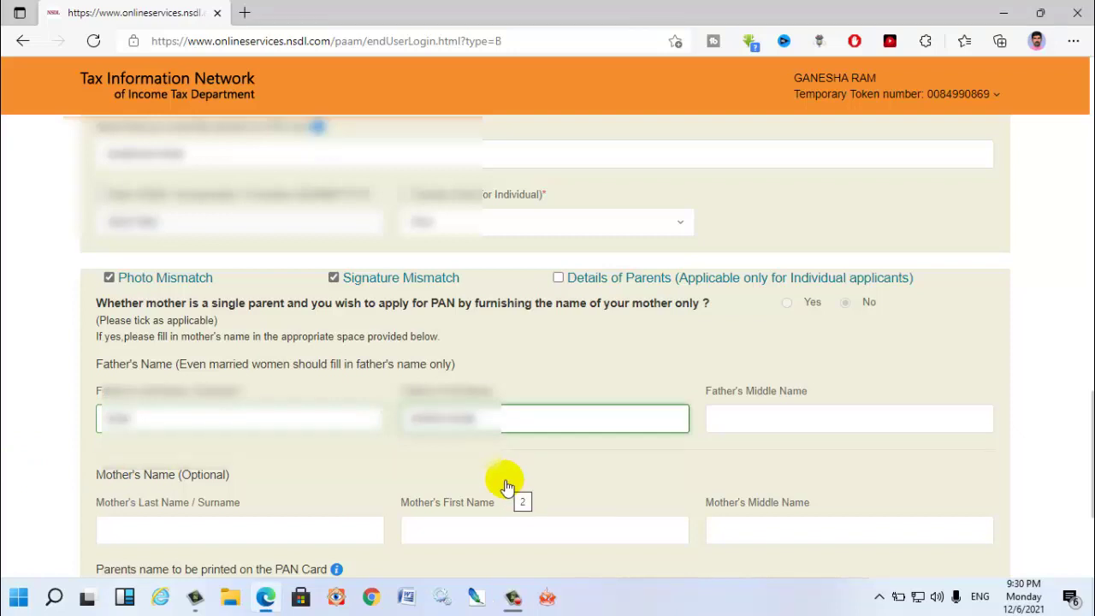
- Continue to the contact and other details with Father's Name as the printed parent name, and select Residence as the address for communication
scroll(501, 487, "down", 3)
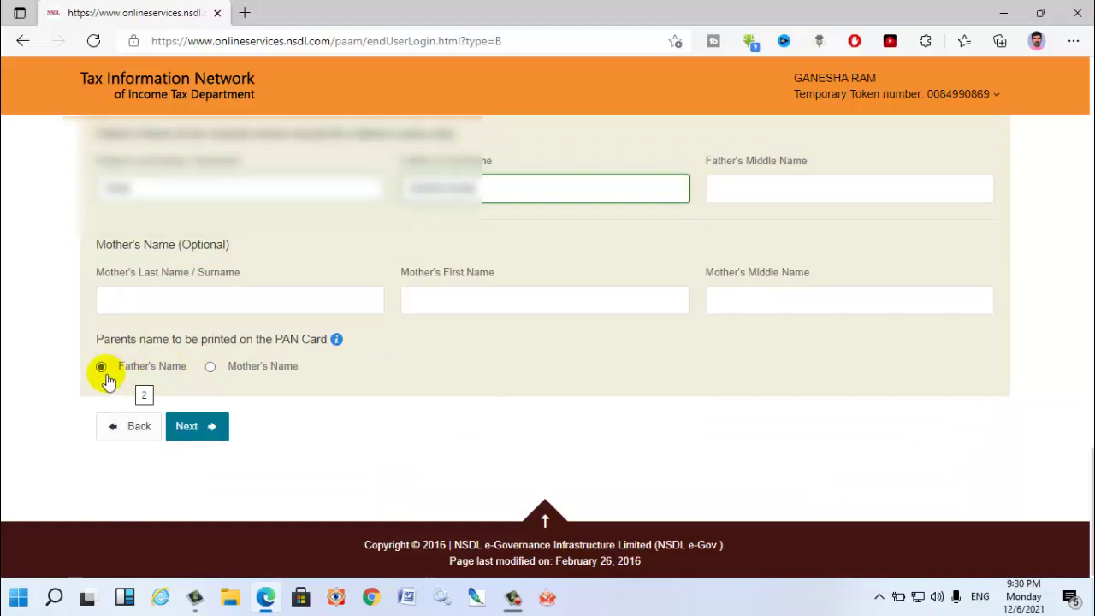
left_click(197, 432)
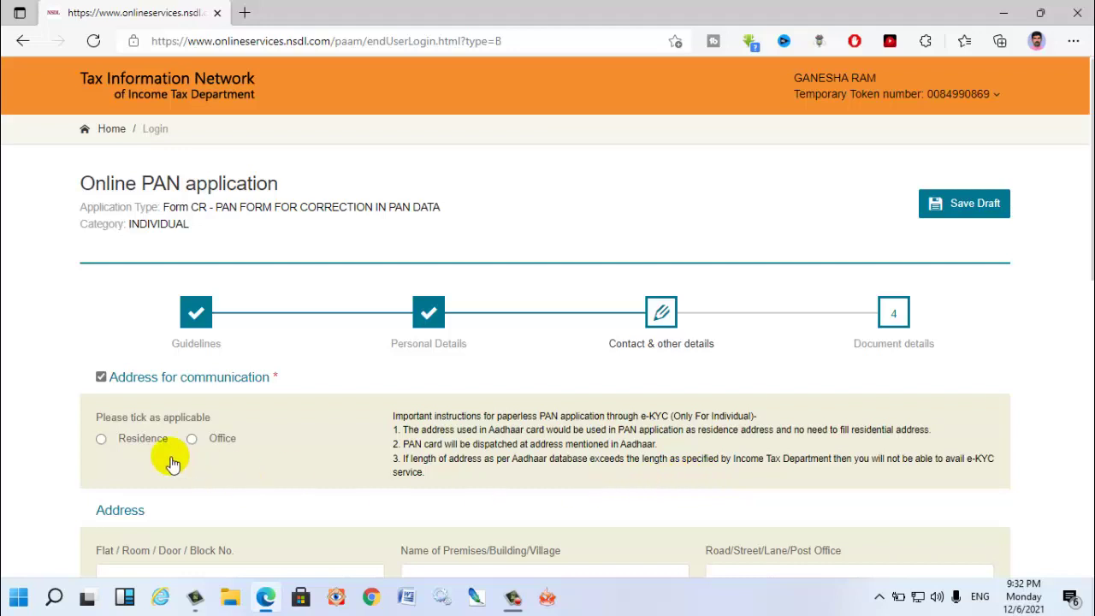
left_click(101, 440)
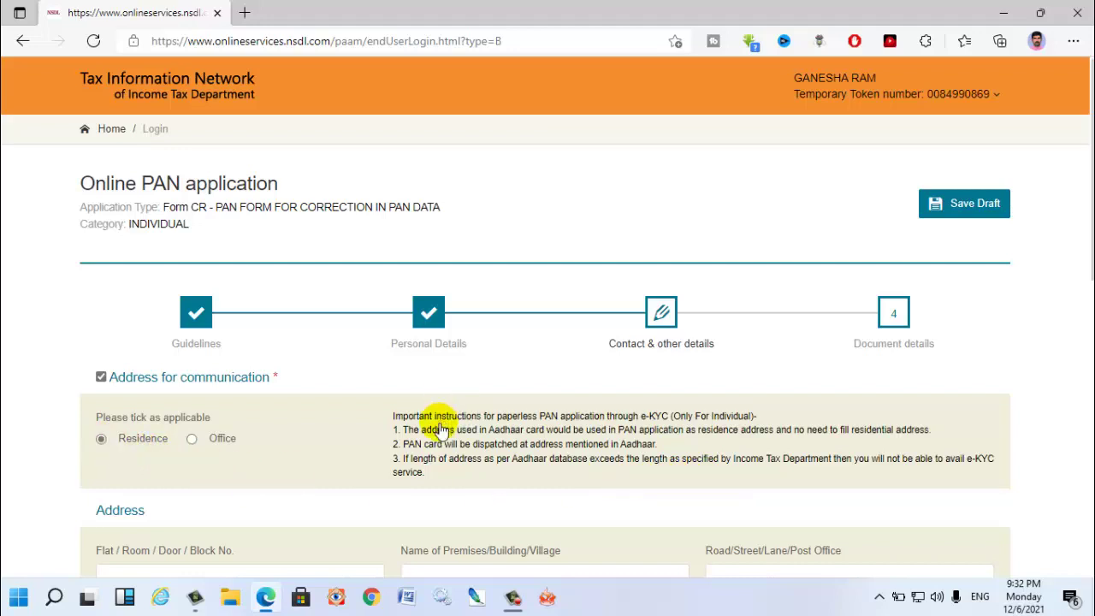
scroll(435, 449, "down", 3)
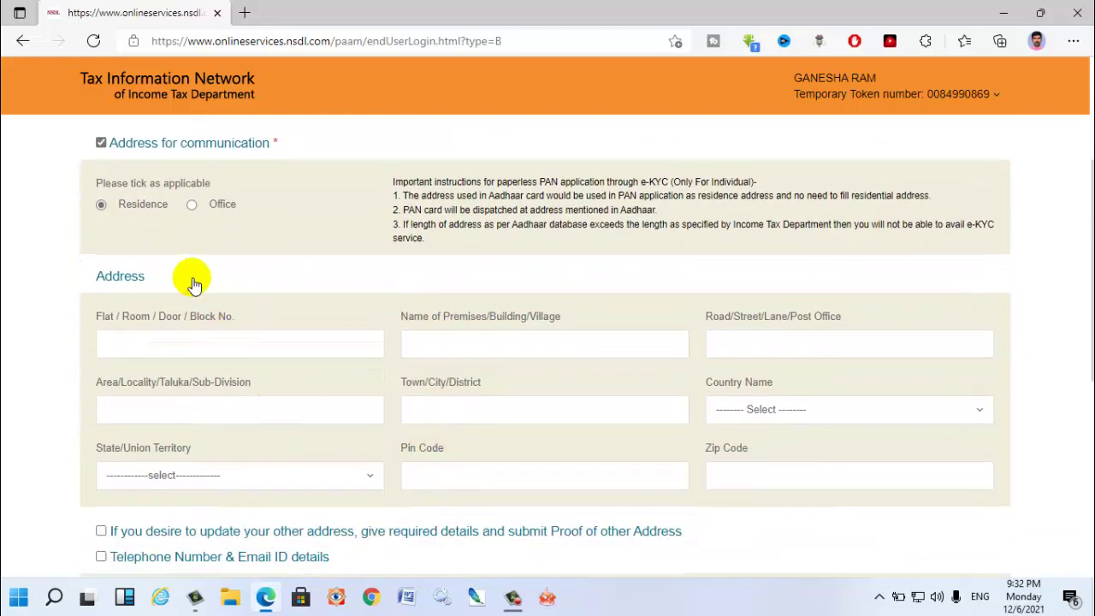
scroll(582, 377, "down", 1)
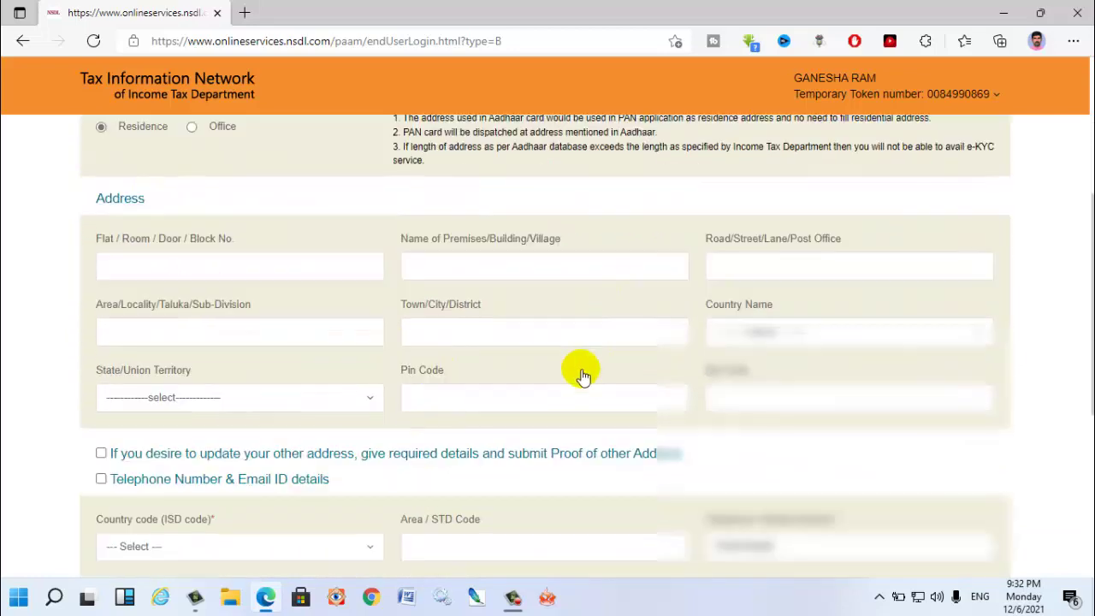
scroll(255, 421, "down", 1)
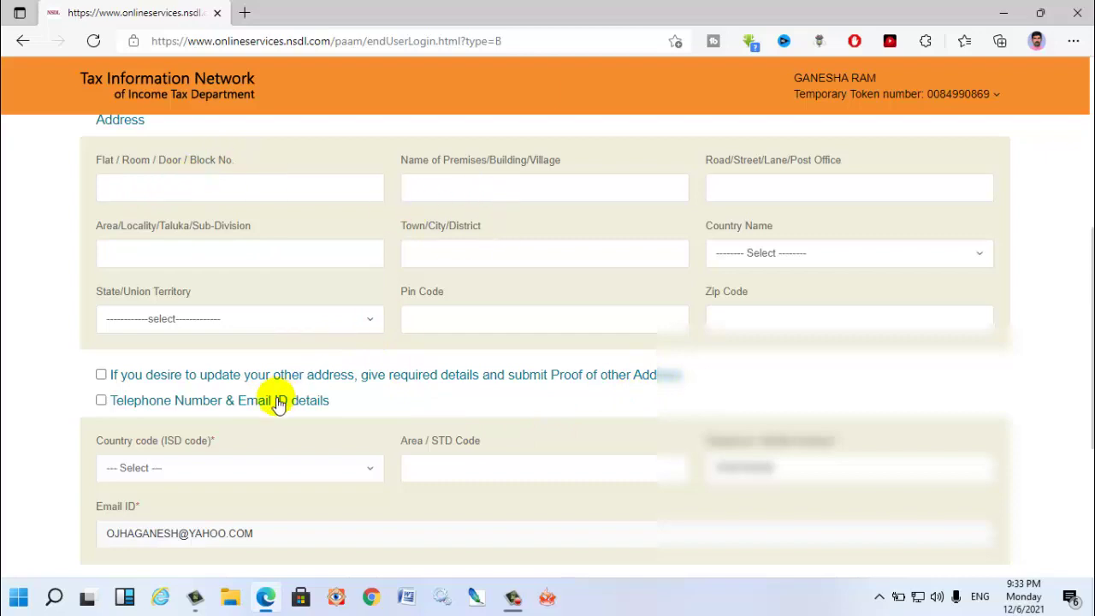
left_click(101, 376)
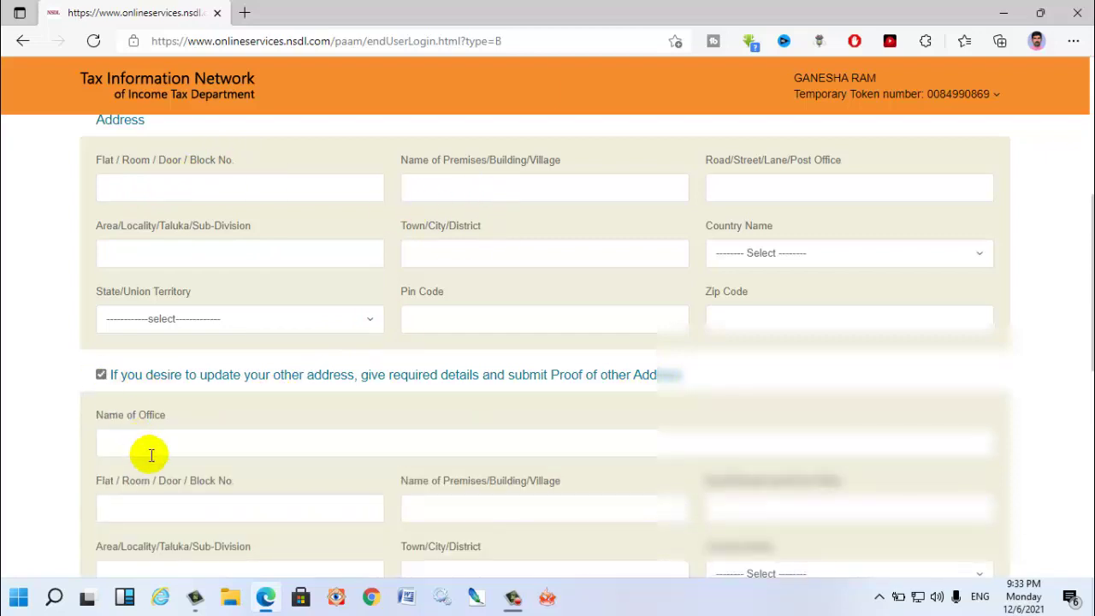
left_click(101, 375)
scroll(219, 378, "up", 1)
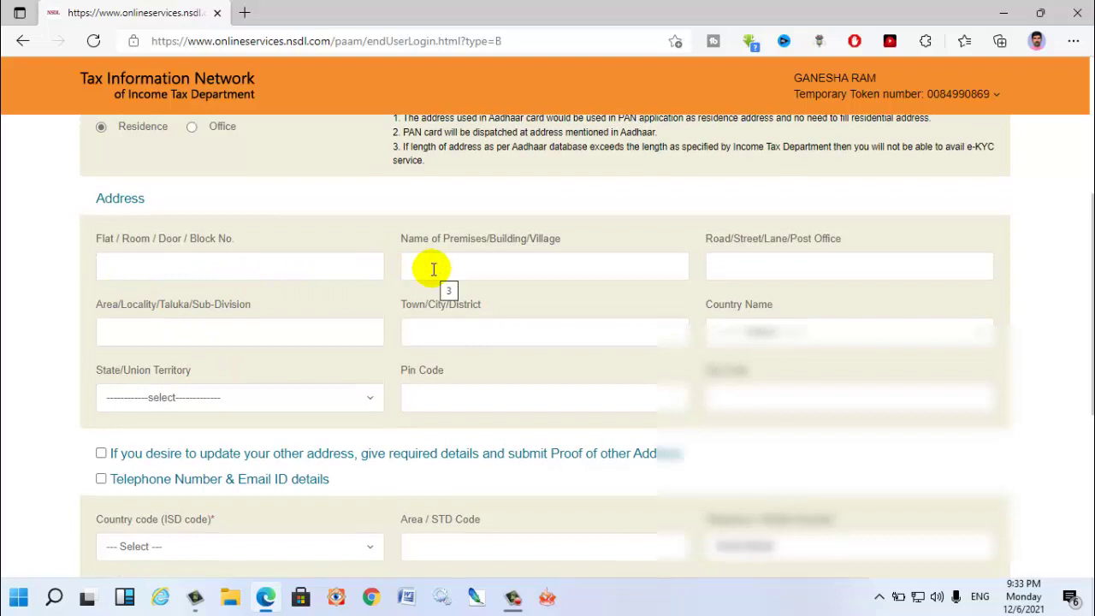
scroll(372, 317, "down", 1)
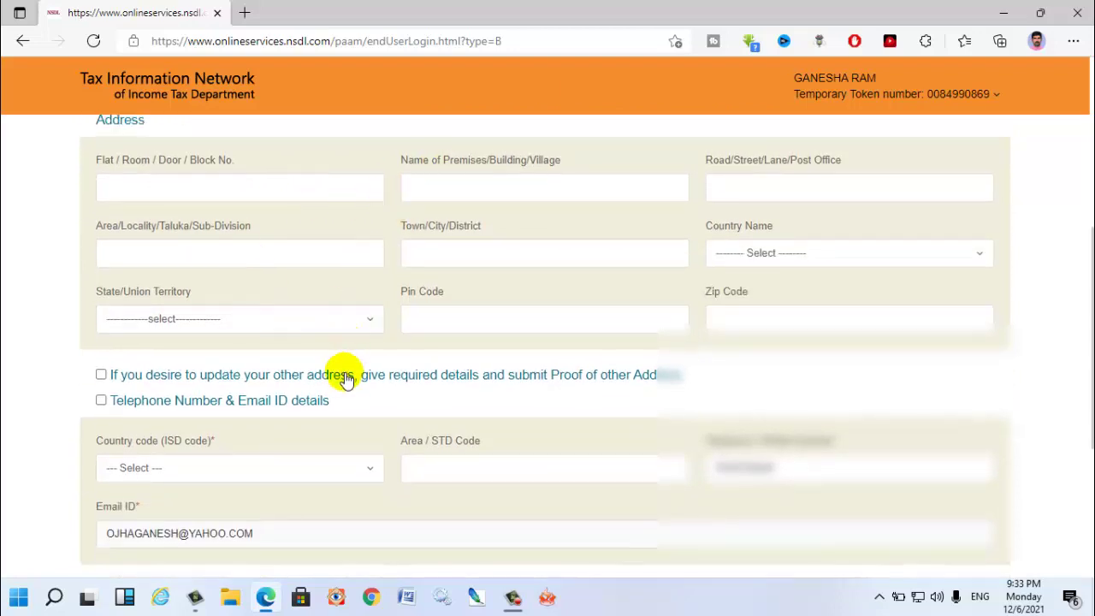
- Set the country code (ISD code) in the telephone and email details to INDIA (91)
scroll(344, 377, "down", 1)
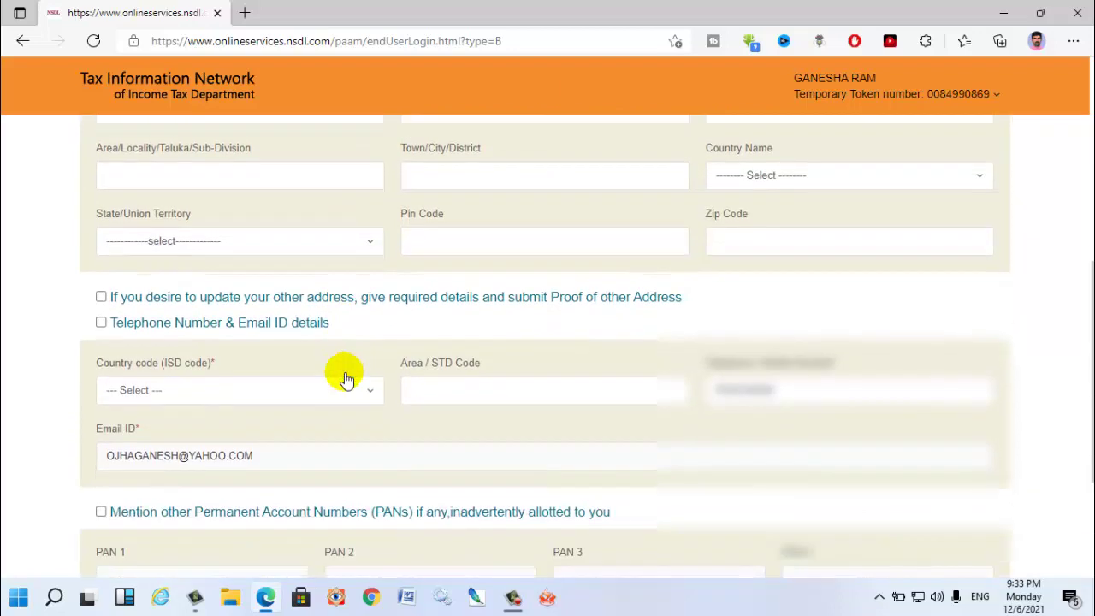
left_click(247, 399)
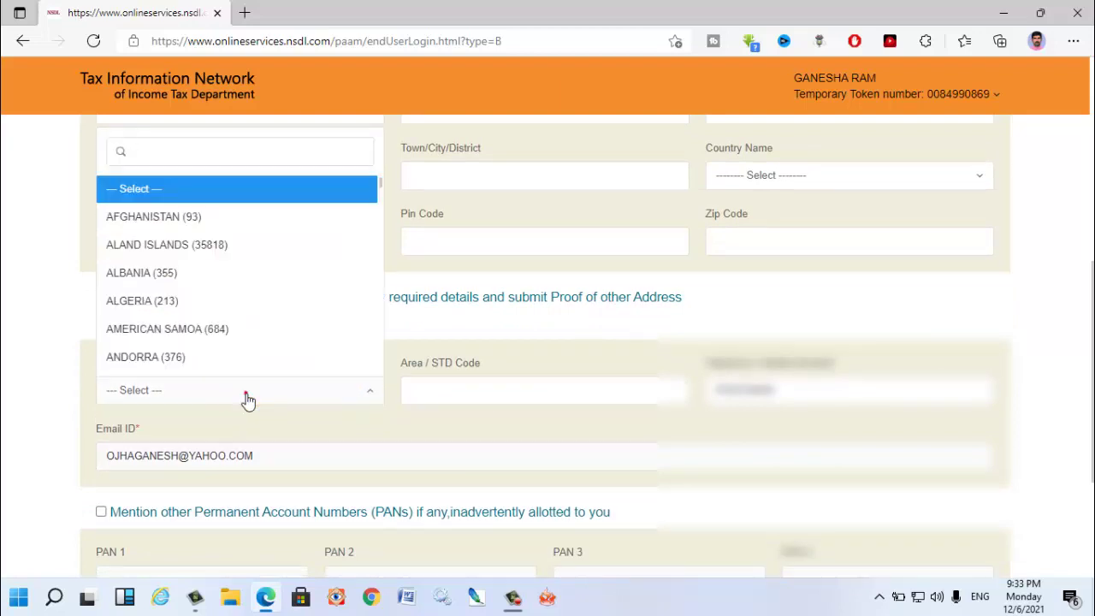
type("ind")
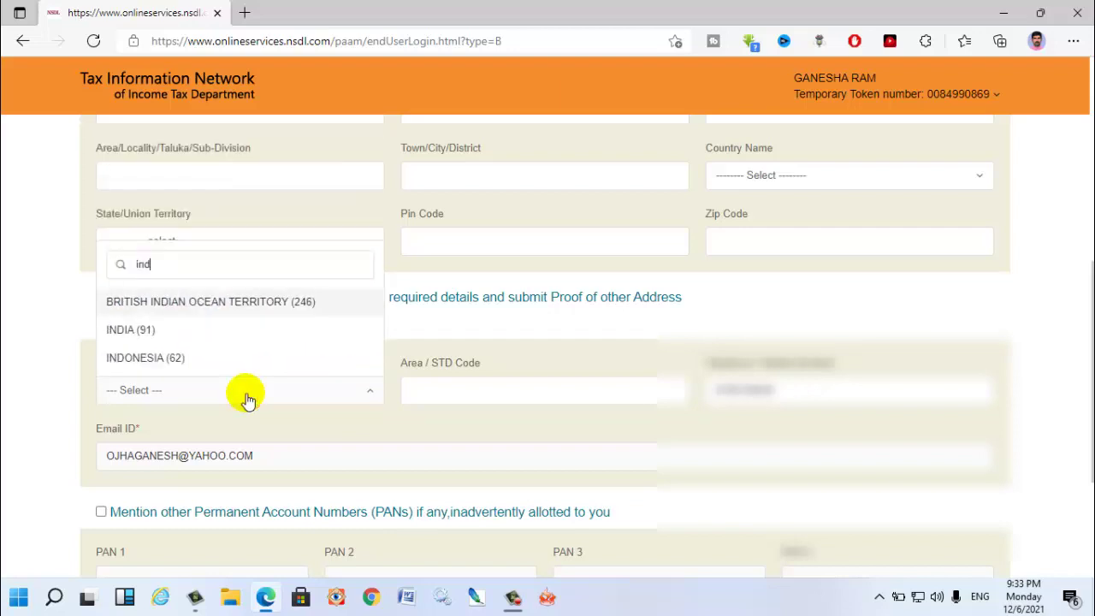
left_click(171, 332)
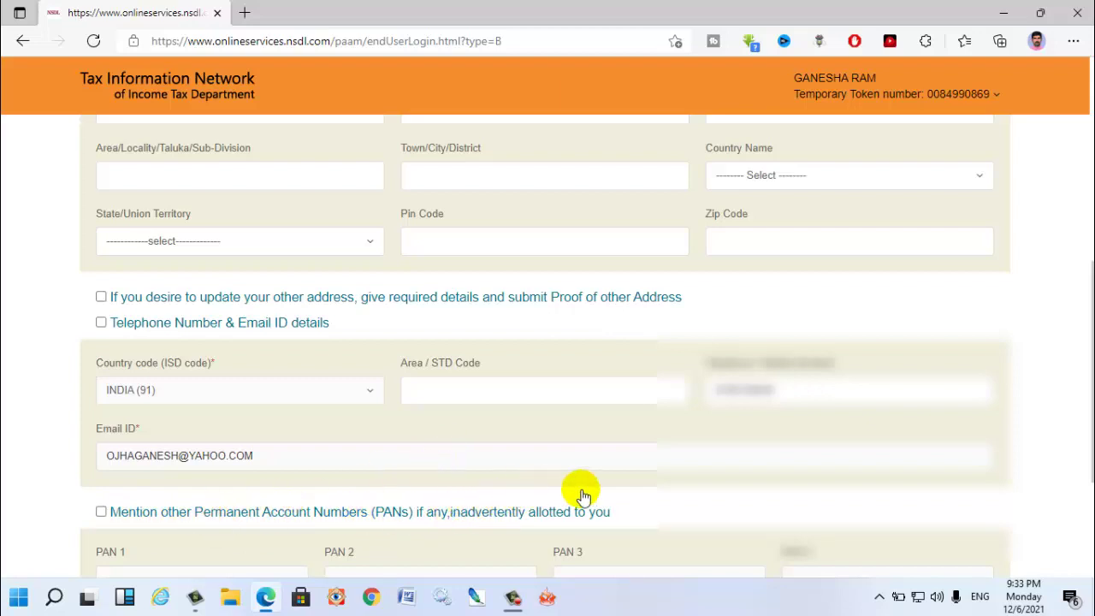
scroll(531, 492, "down", 3)
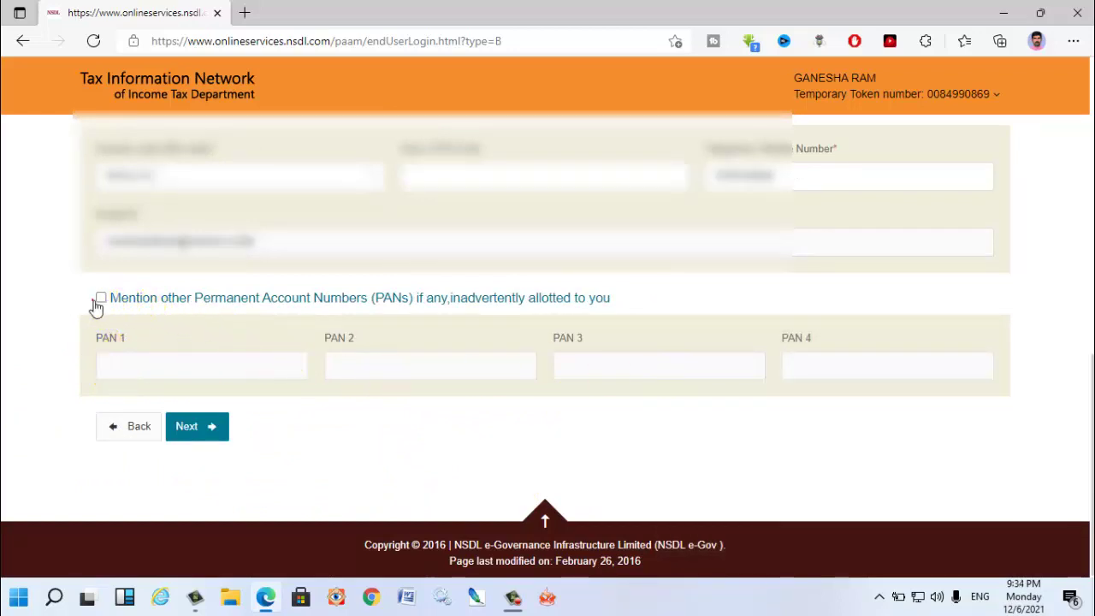
left_click(432, 365)
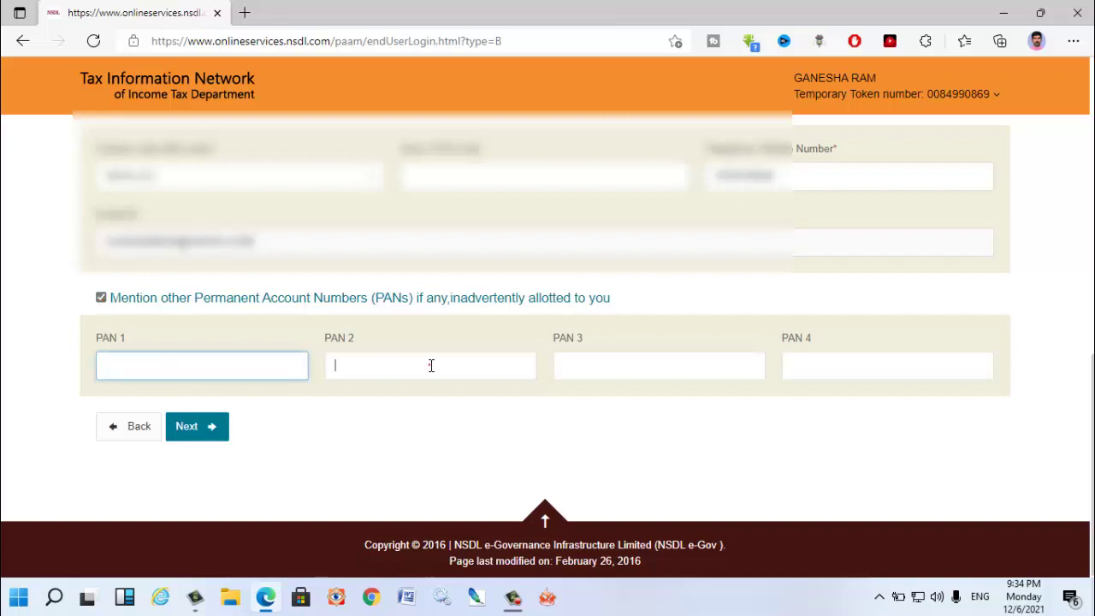
left_click(598, 366)
left_click(941, 374)
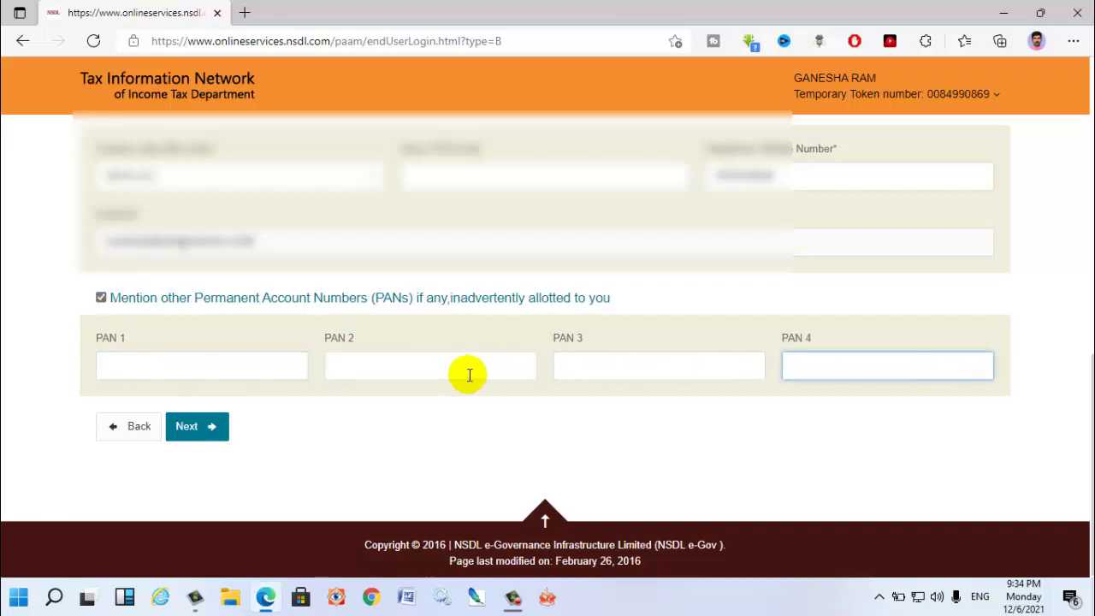
left_click(101, 299)
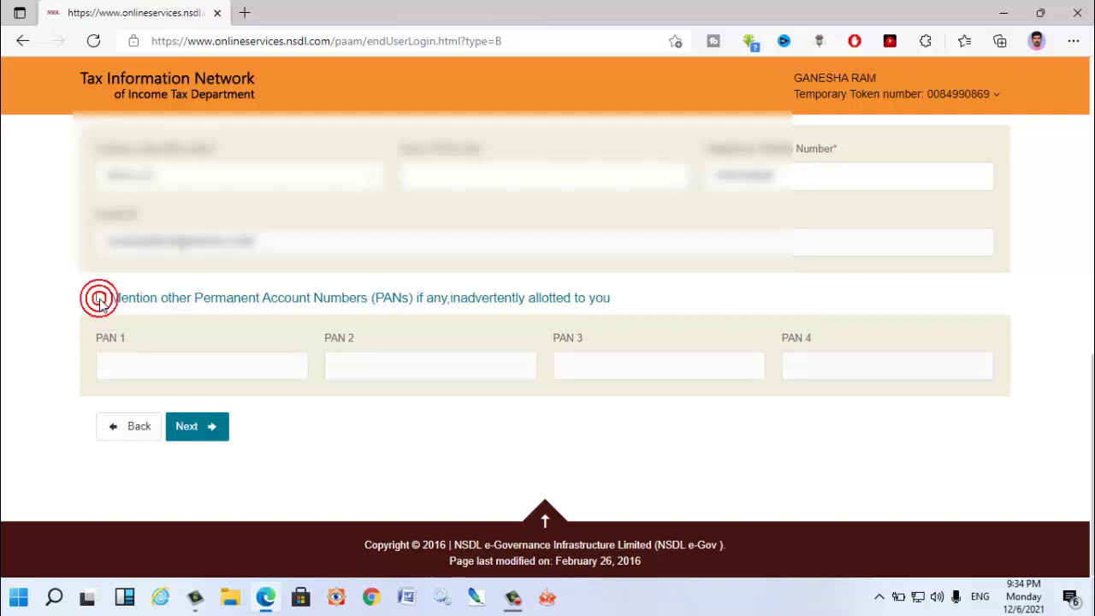
- Continue to the document details, dismiss the save reminder and try to save the application as a draft
left_click(214, 427)
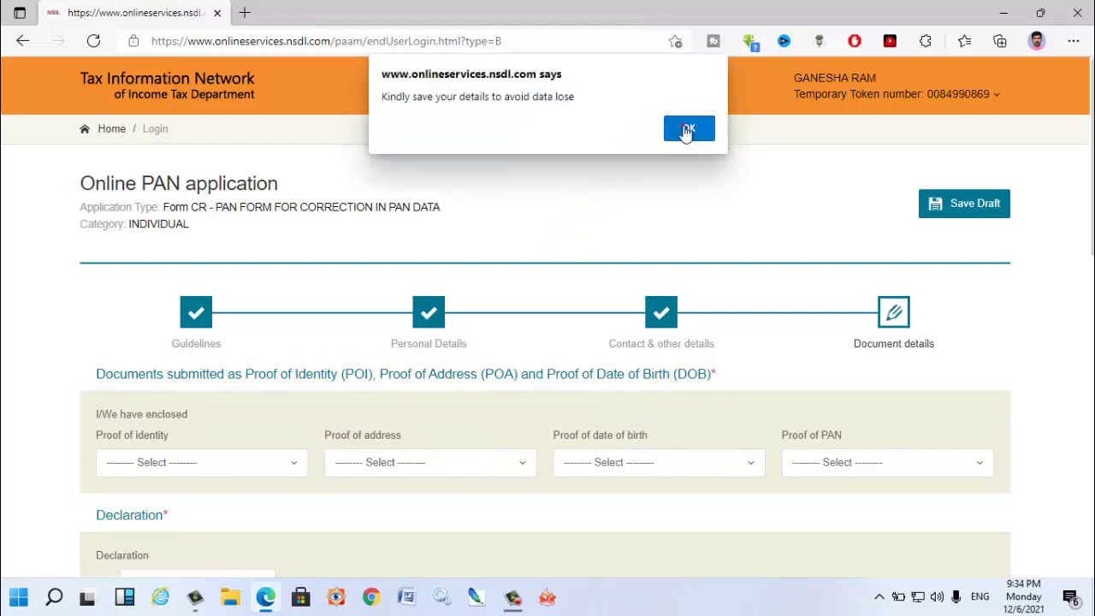
left_click(689, 128)
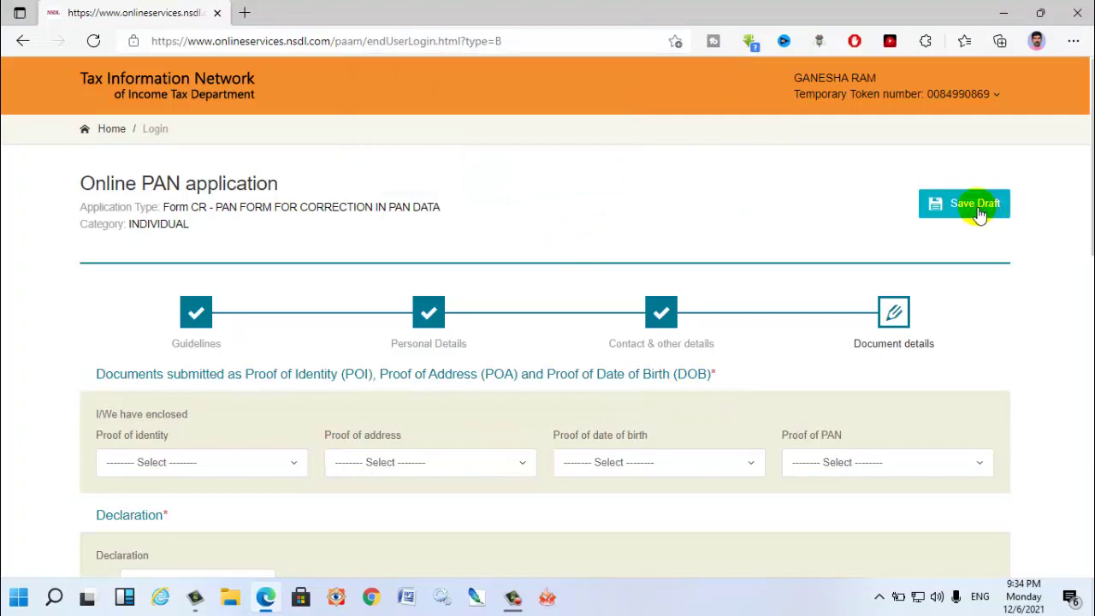
left_click(956, 209)
left_click(957, 214)
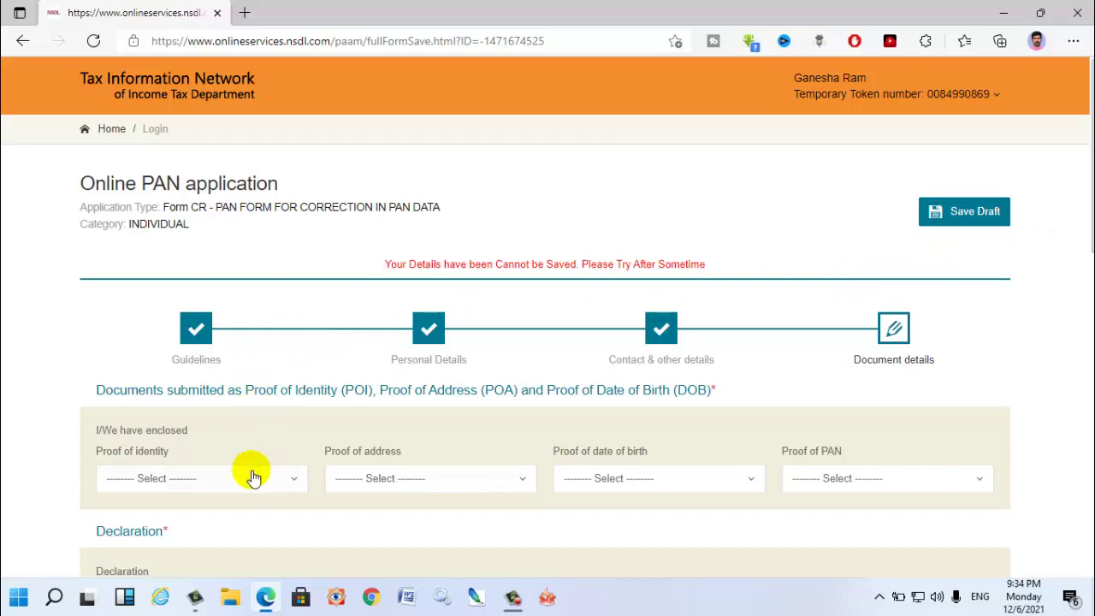
- Choose the AADHAAR Card issued by the Unique Identification Authority of India as both proof of identity and proof of address
left_click(165, 484)
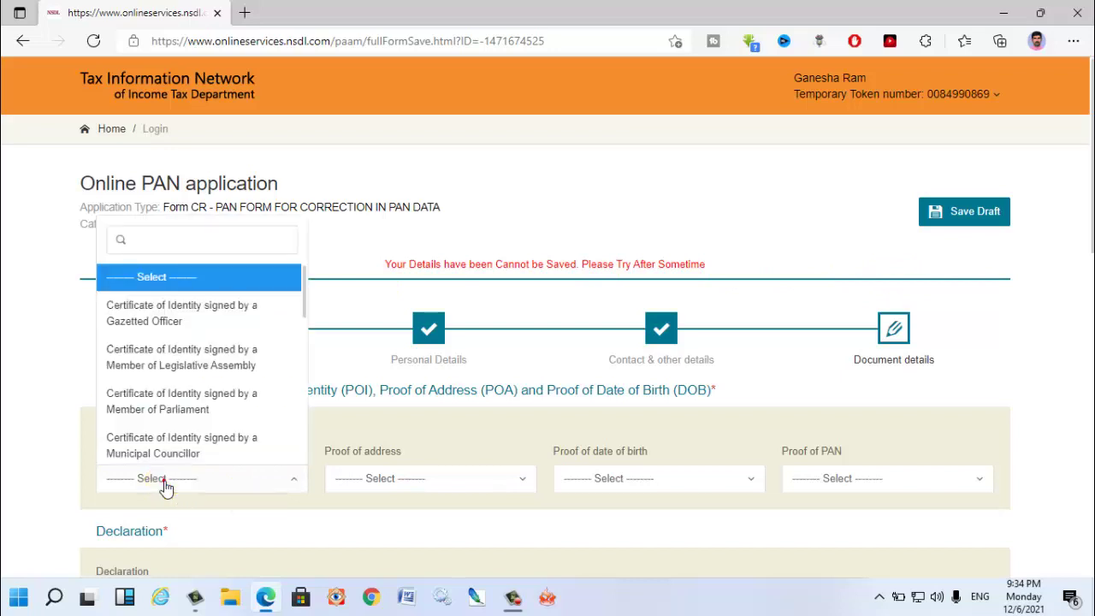
type("a")
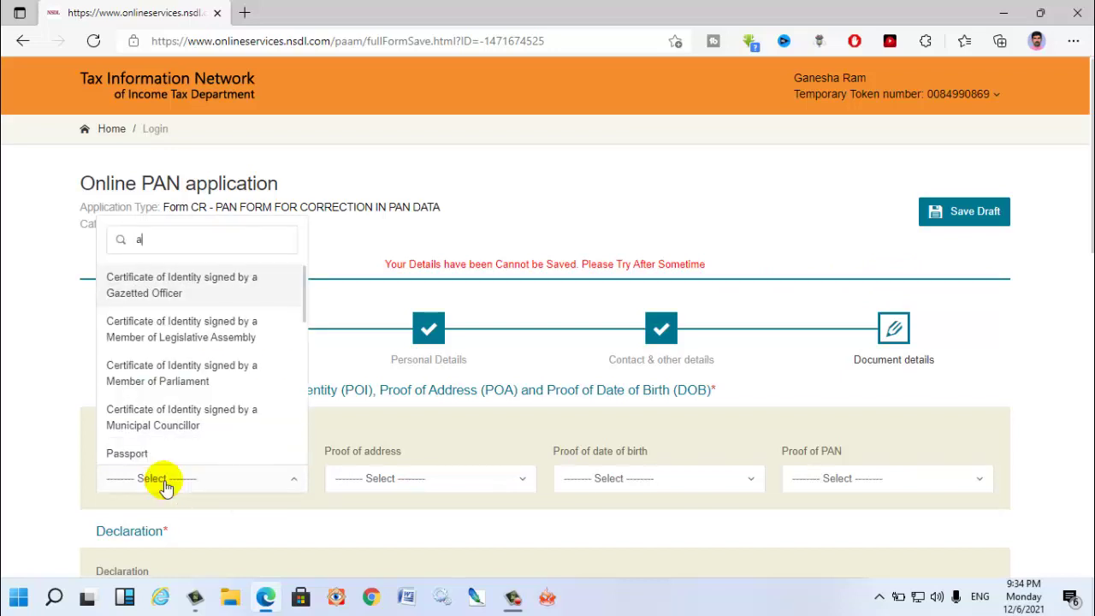
type("a")
left_click(174, 441)
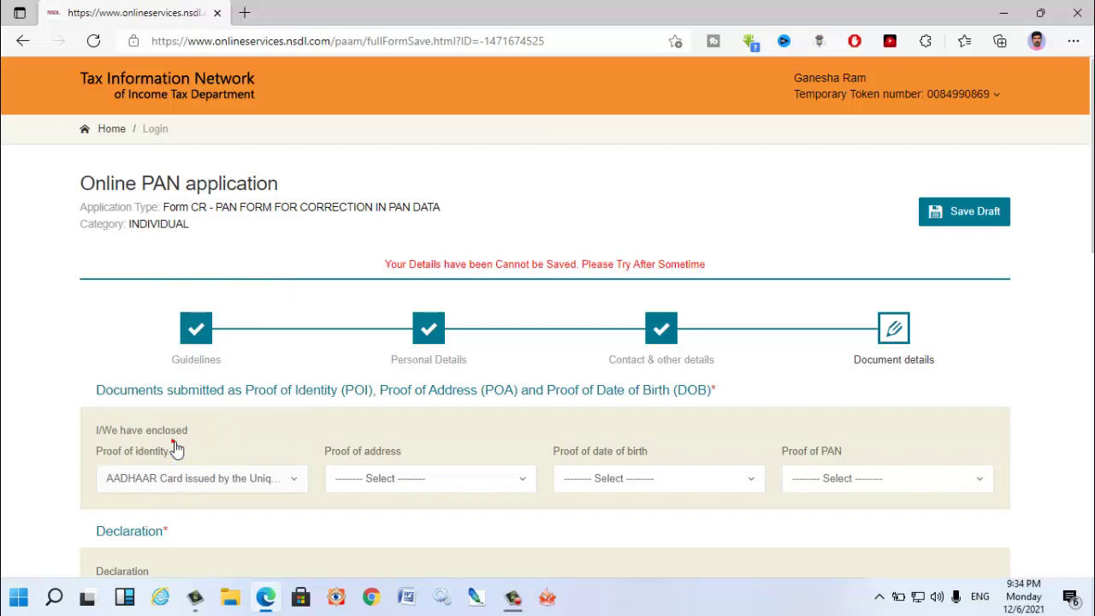
left_click(365, 484)
type("aa")
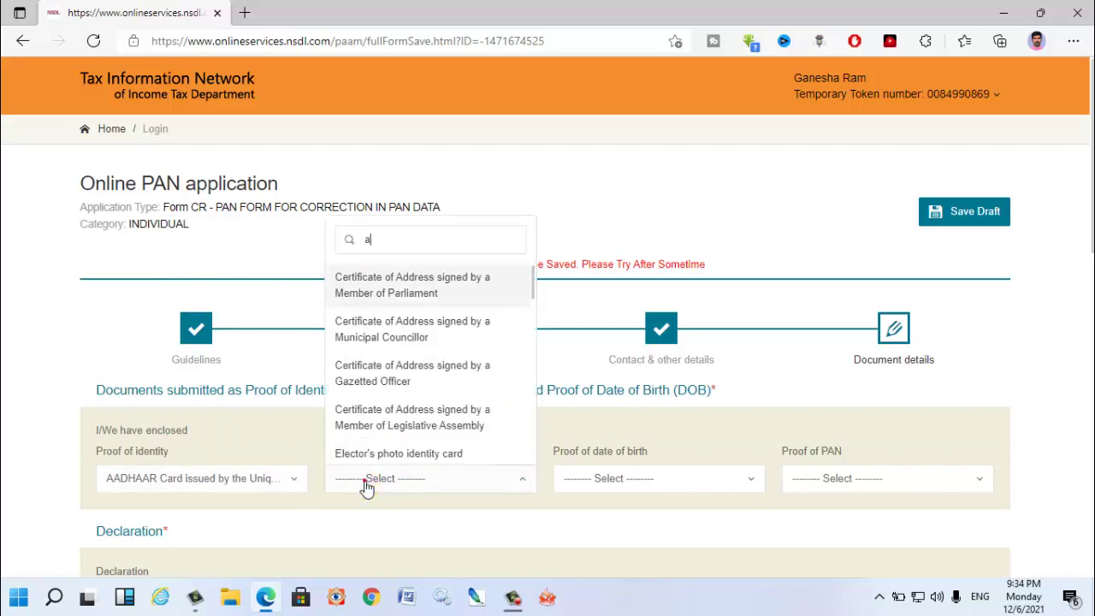
left_click(384, 451)
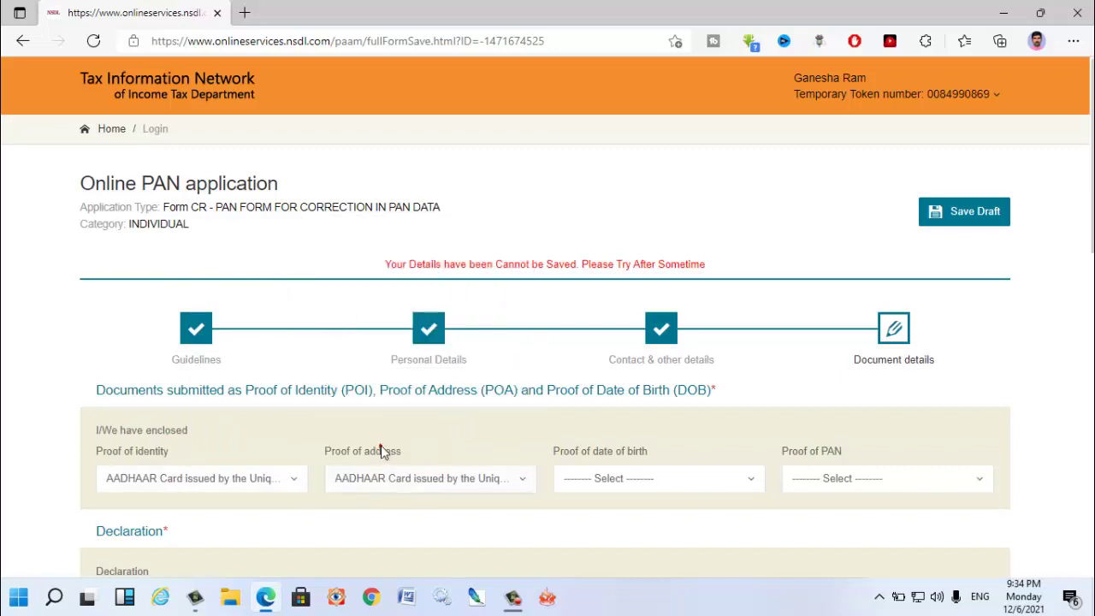
- Choose the AADHAAR Card as proof of date of birth and Copy of Pan Card as proof of PAN
left_click(657, 484)
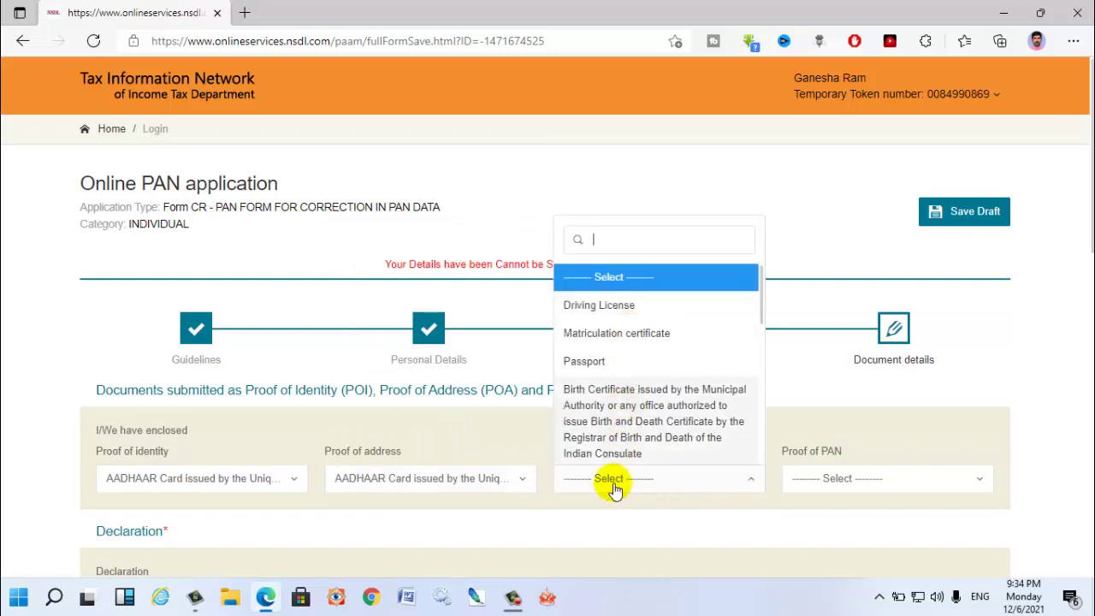
type("aa")
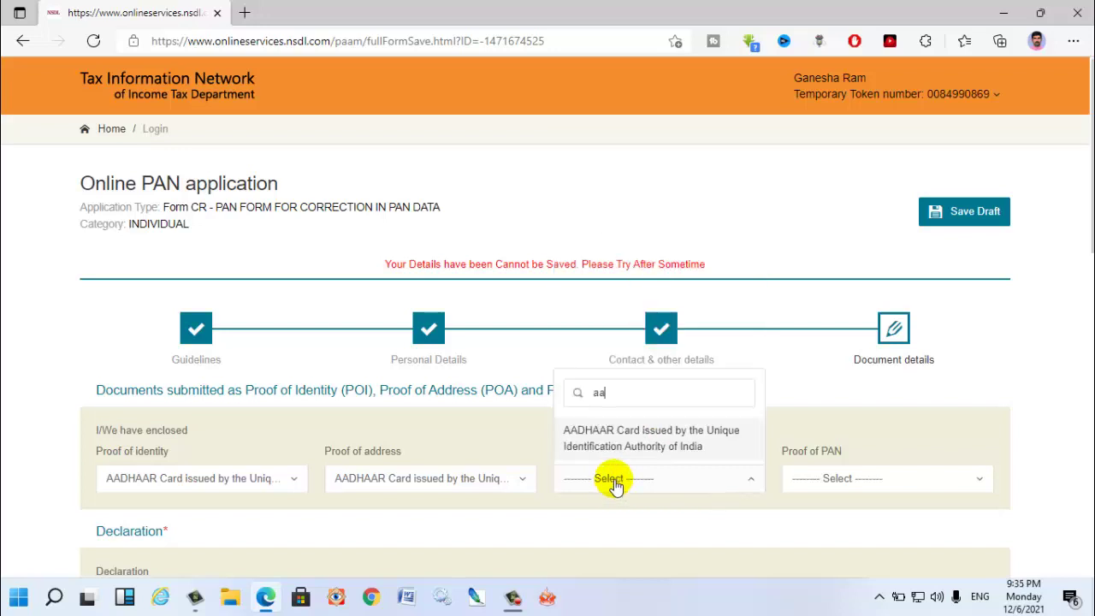
left_click(616, 438)
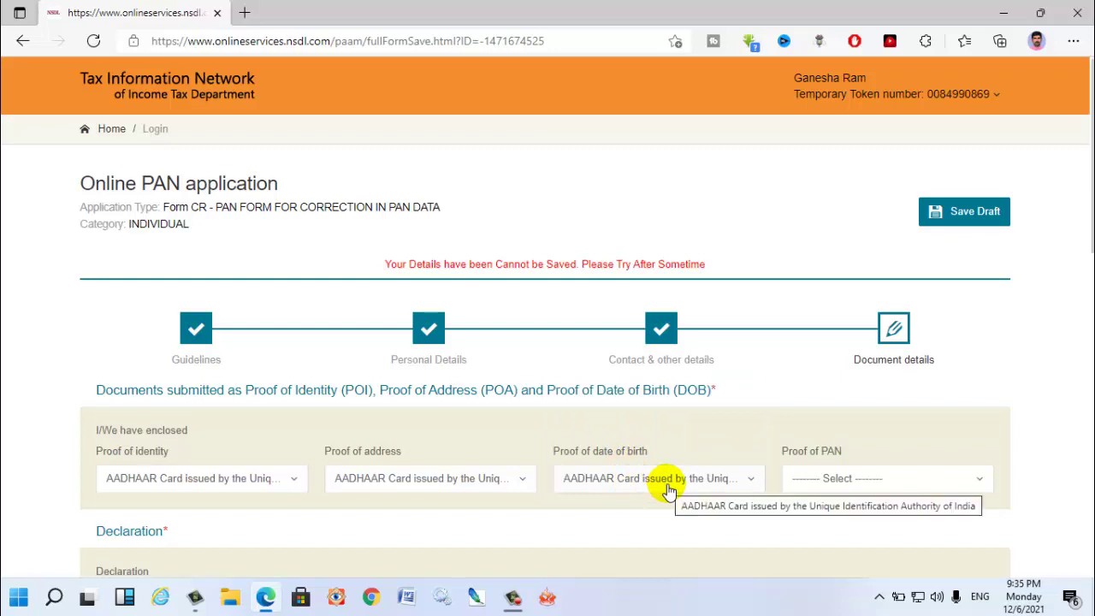
left_click(818, 482)
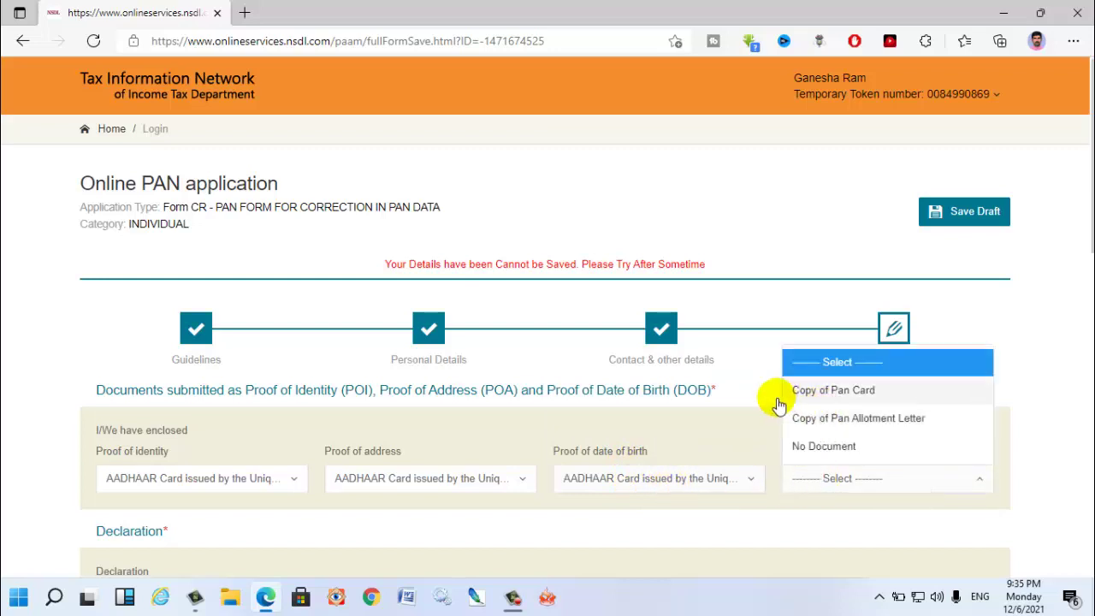
left_click(835, 396)
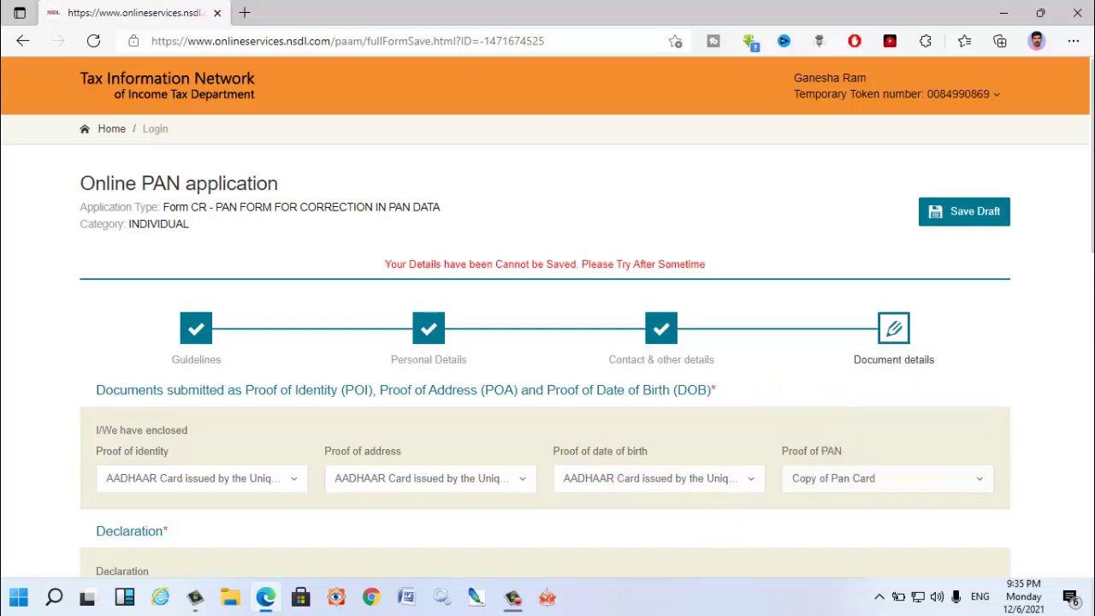
- Enter the applicant's full name in the declaration and set the applicant's capacity to Himself/Herself
scroll(1068, 314, "down", 2)
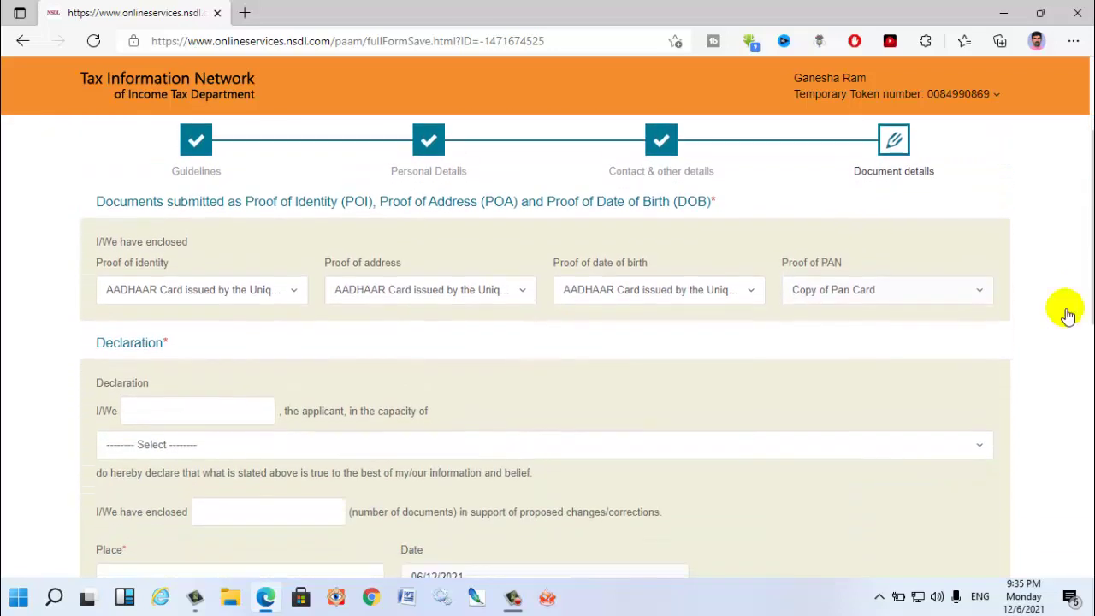
left_click(191, 413)
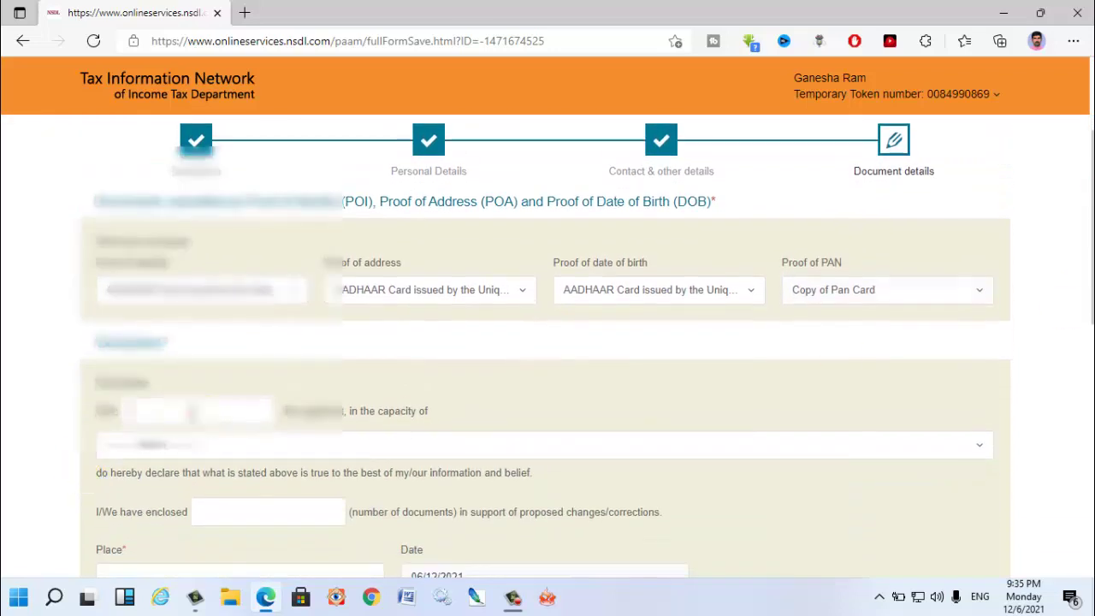
left_click(190, 412)
left_click(193, 351)
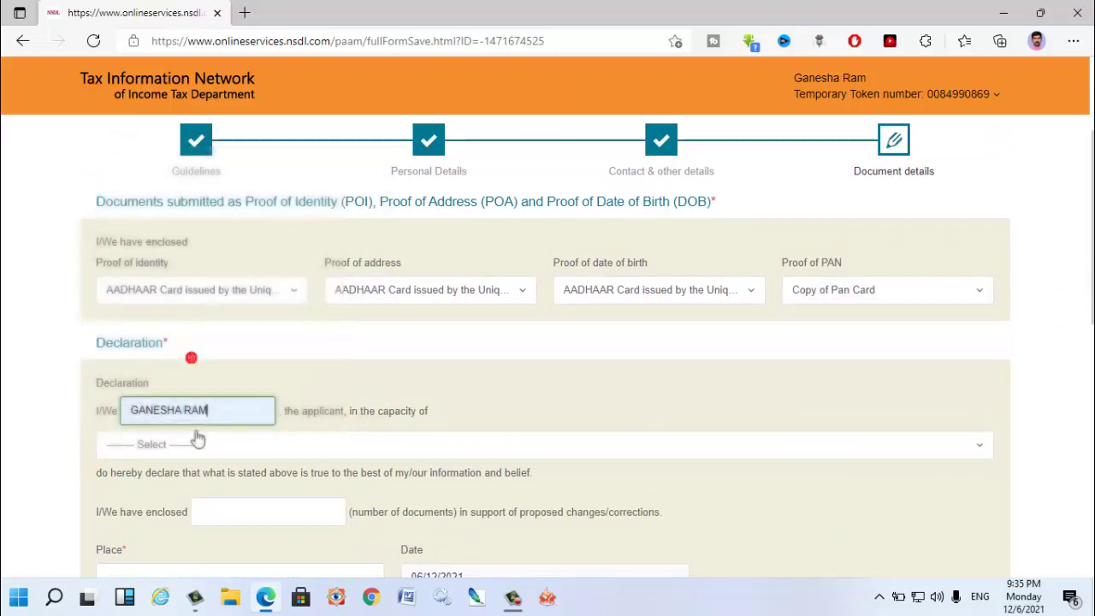
left_click(185, 451)
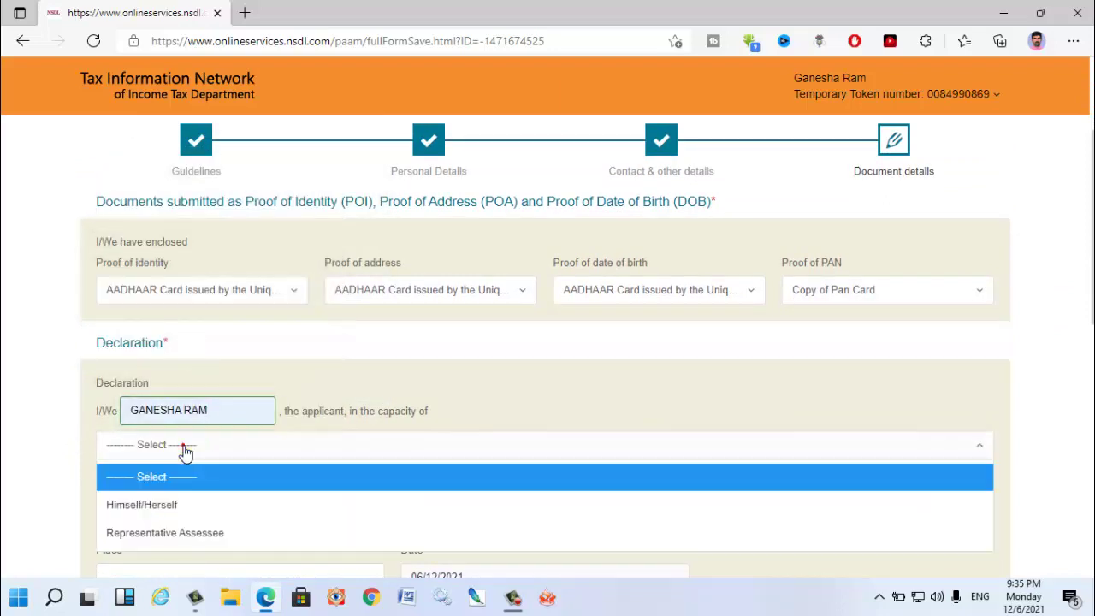
left_click(142, 507)
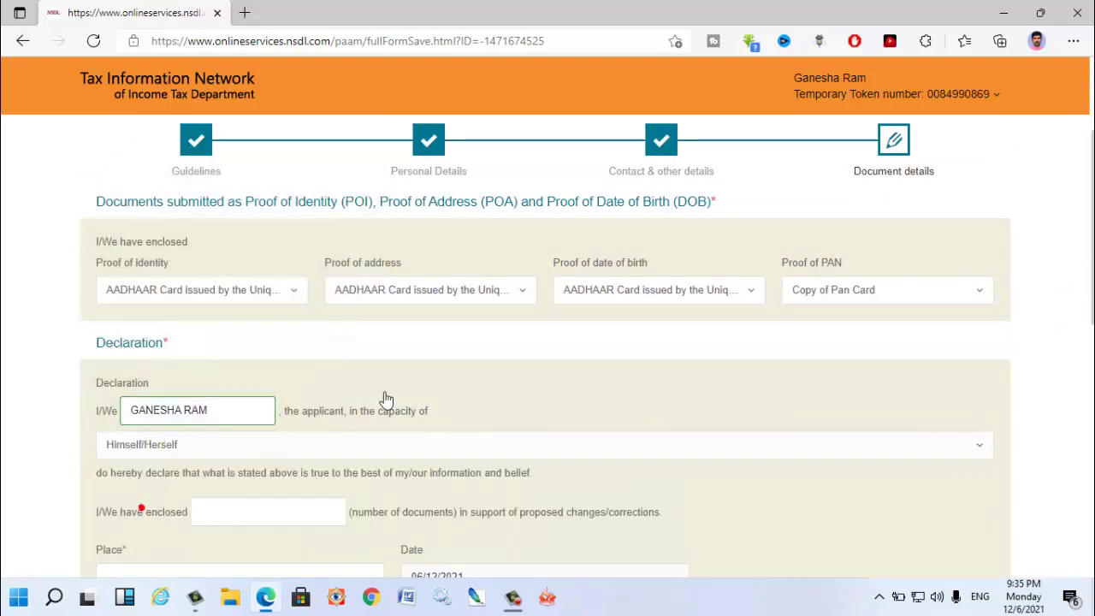
- Declare 4 enclosed documents in support of the corrections and fill in the applicant's place in the declaration
left_click(219, 515)
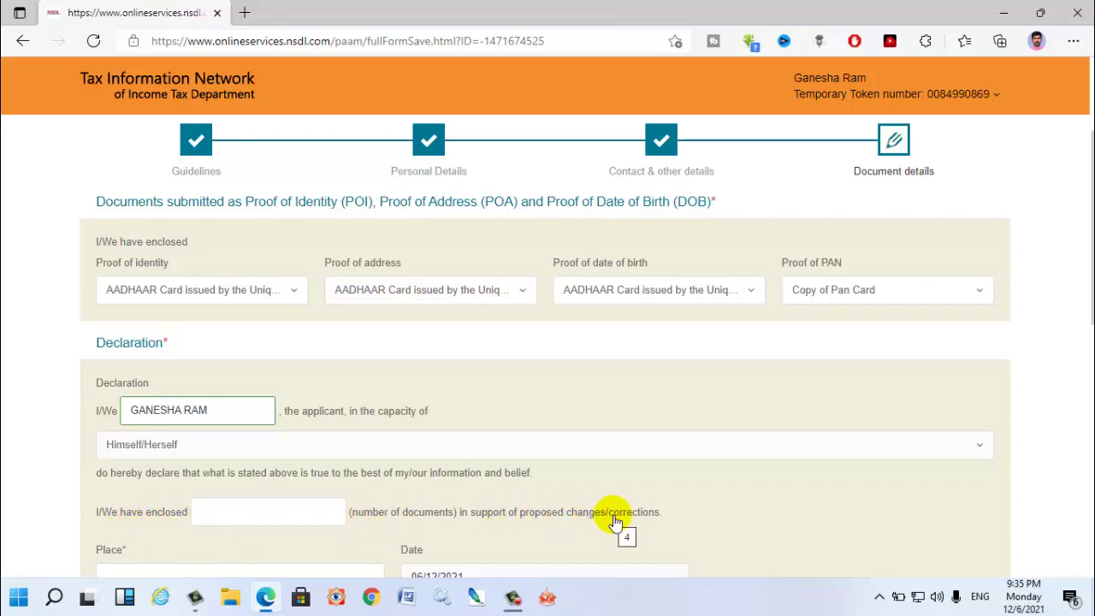
left_click(259, 514)
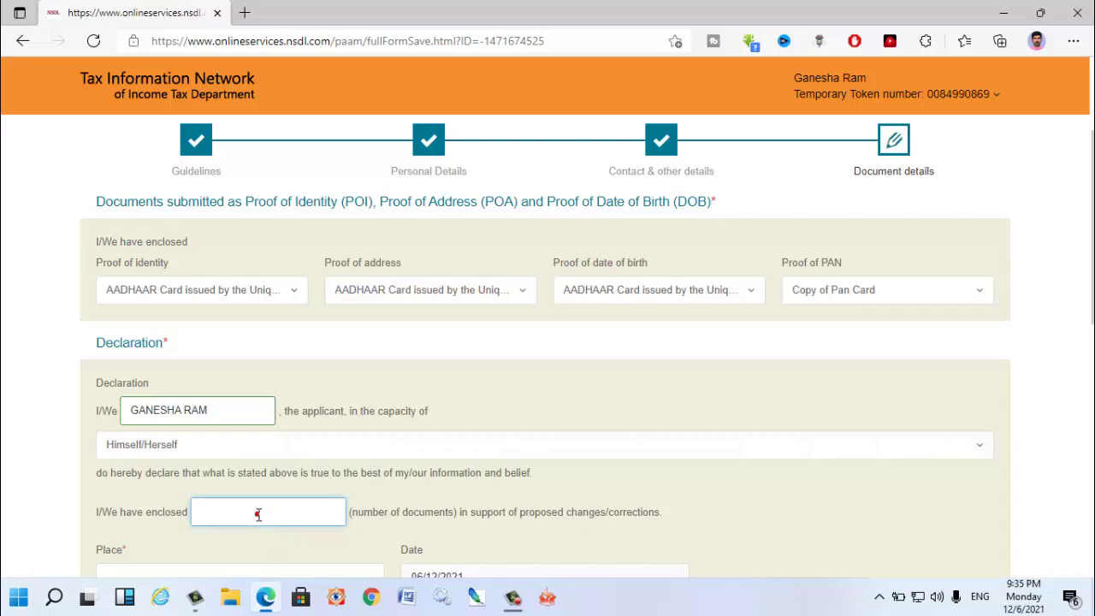
type("4")
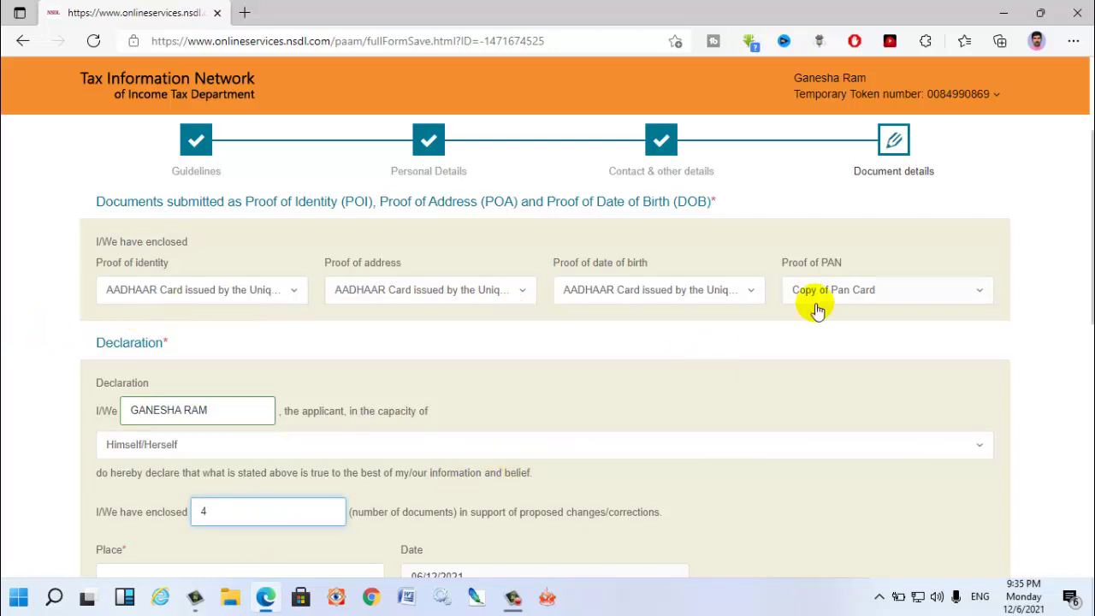
left_click(746, 408)
scroll(623, 456, "down", 1)
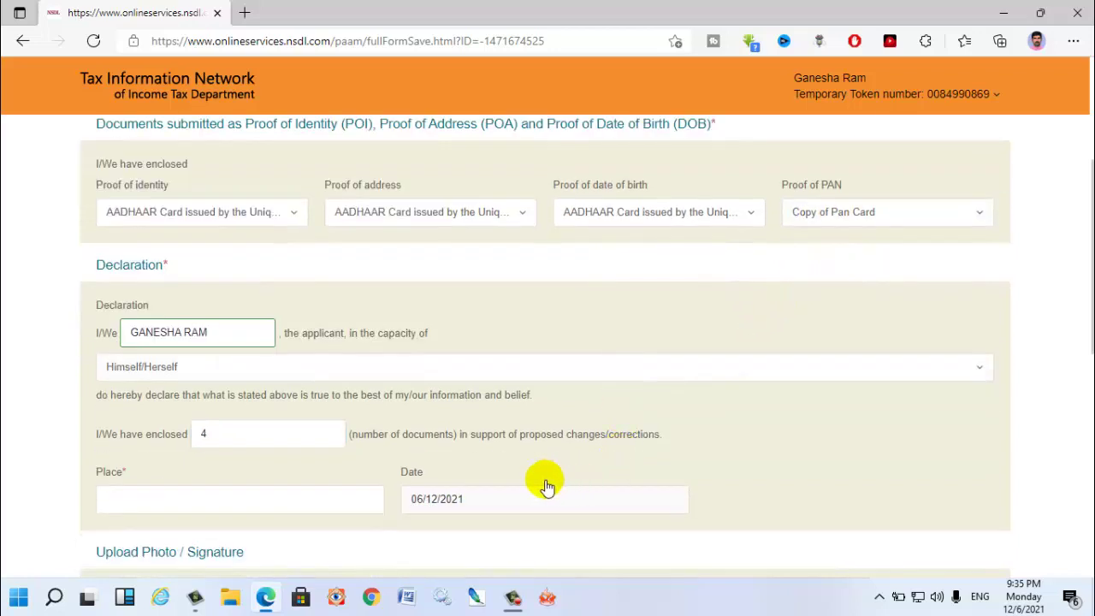
left_click(194, 508)
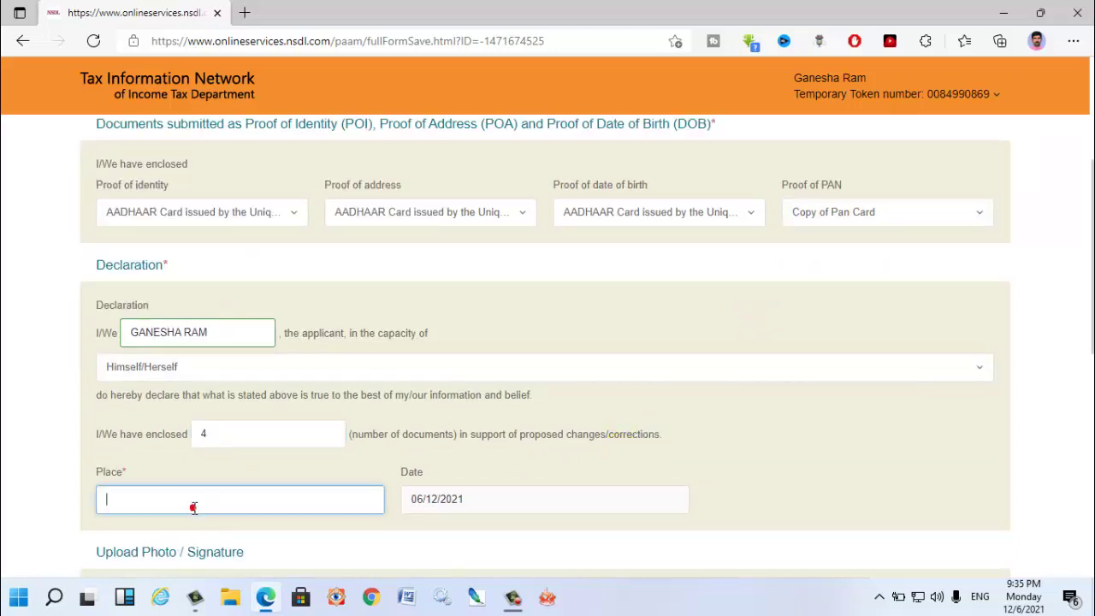
type("BHAGSAR")
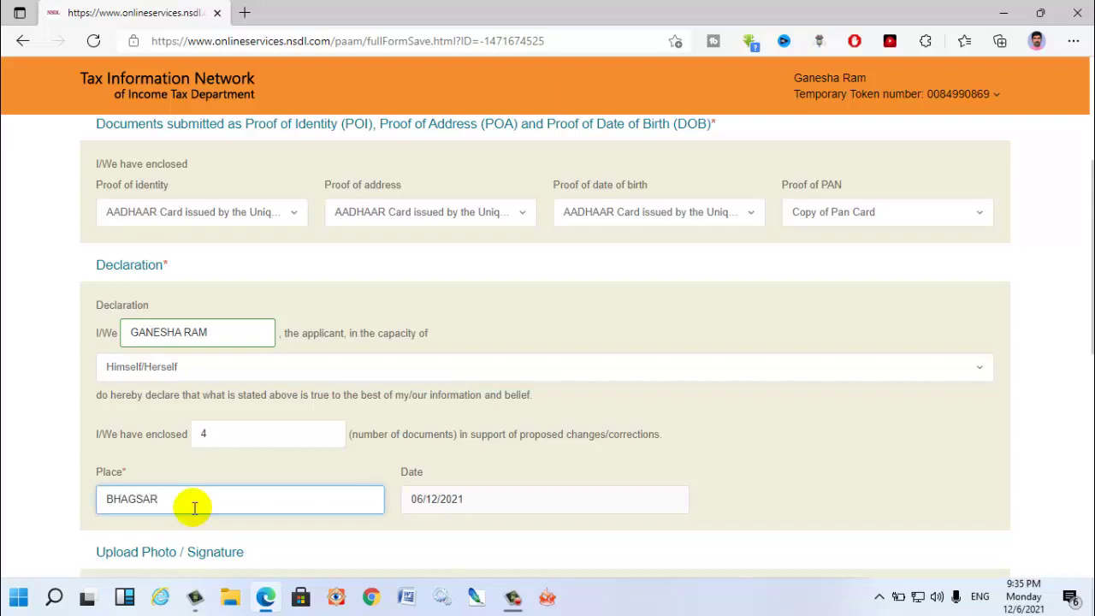
left_click(794, 441)
scroll(599, 466, "down", 2)
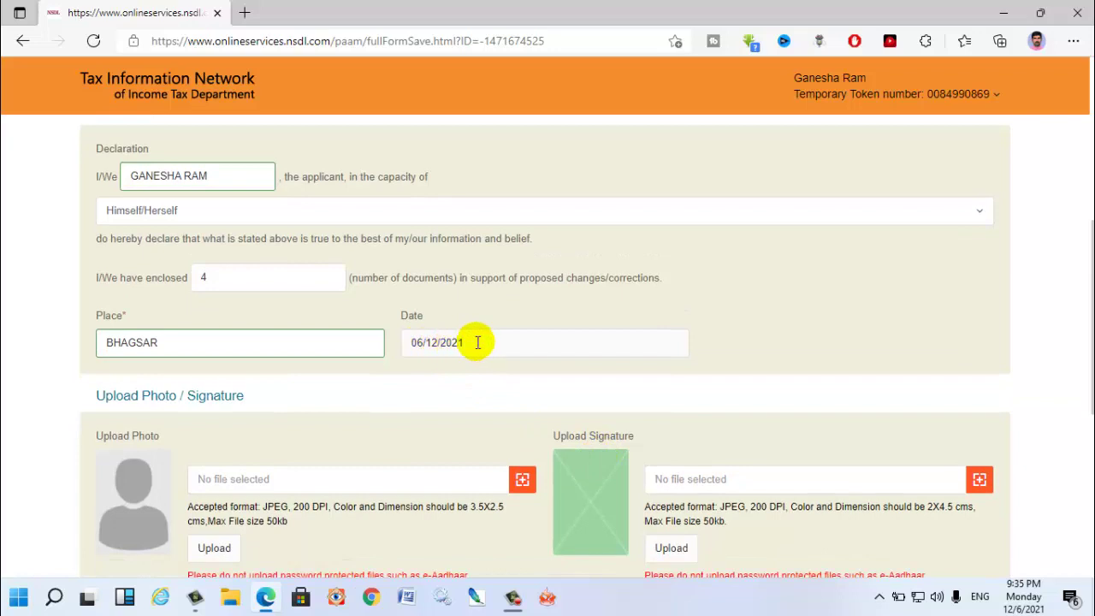
scroll(420, 403, "down", 1)
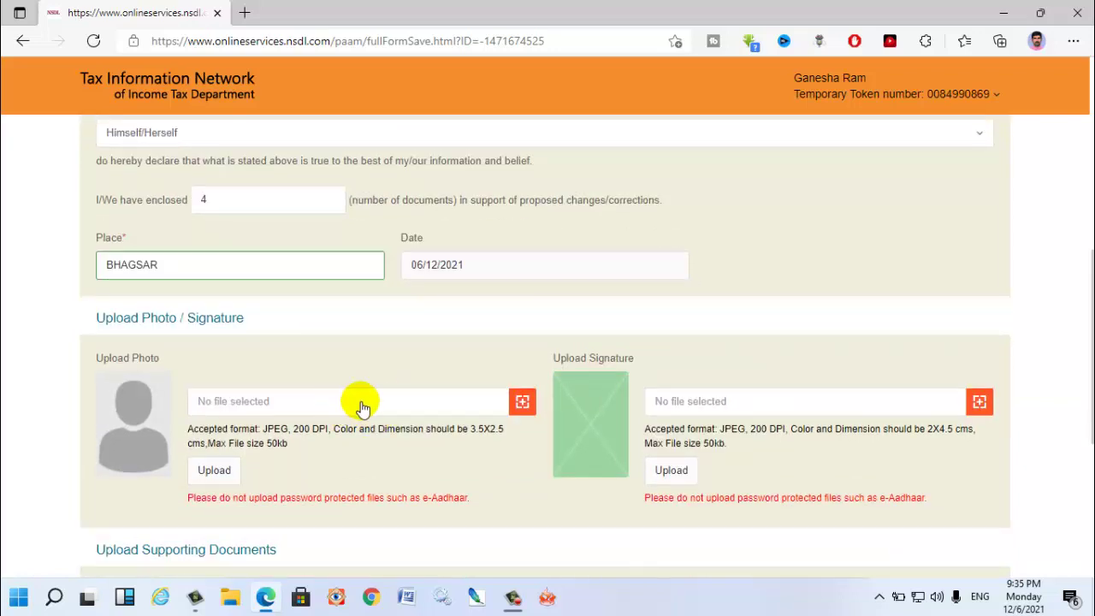
left_click(523, 402)
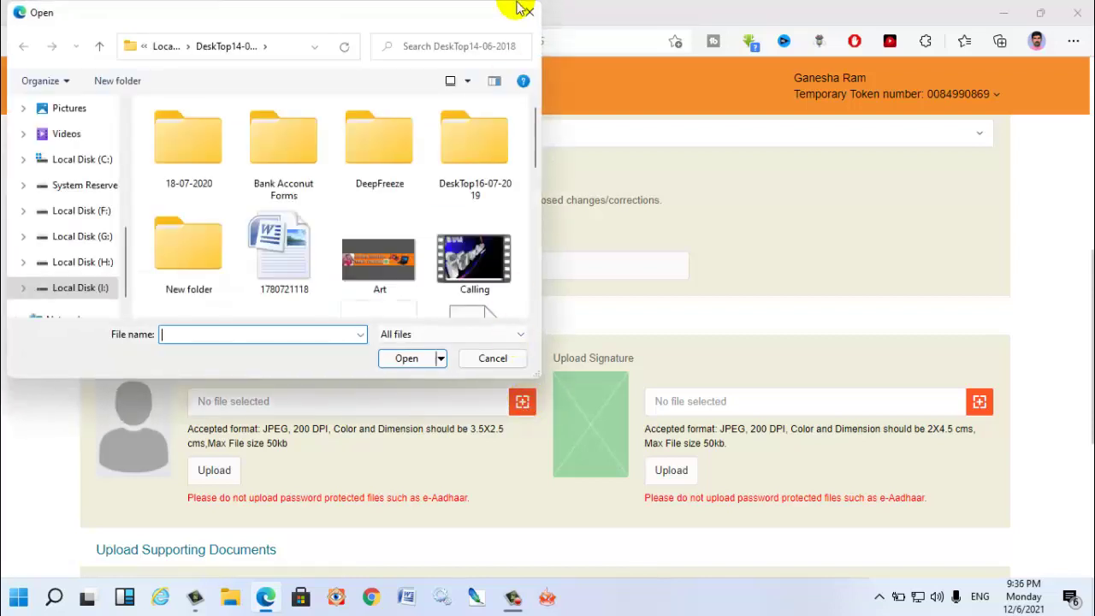
left_click(528, 26)
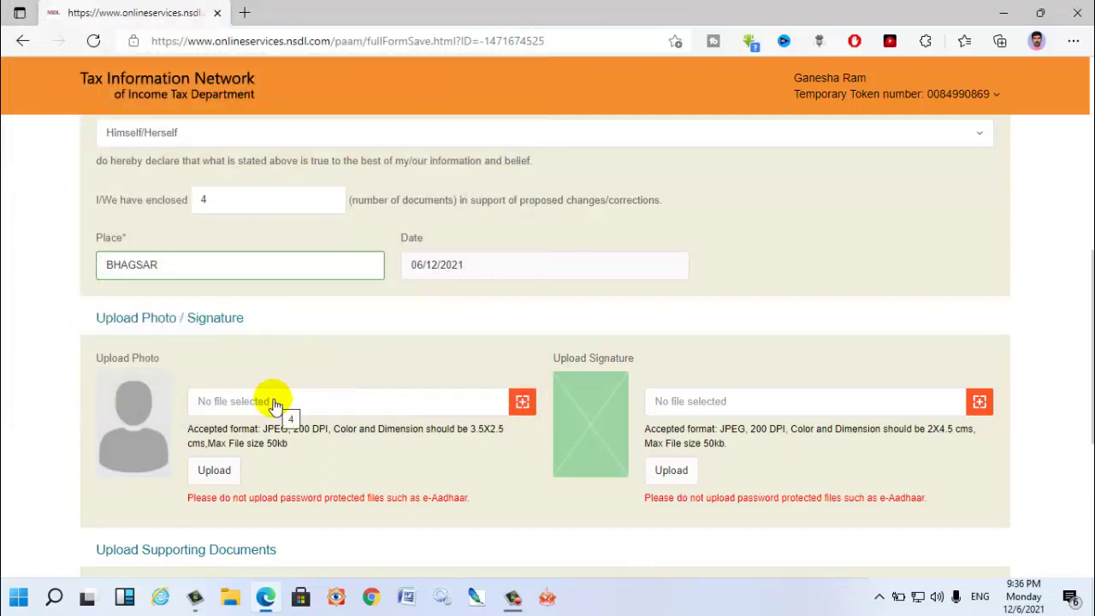
left_click(513, 597)
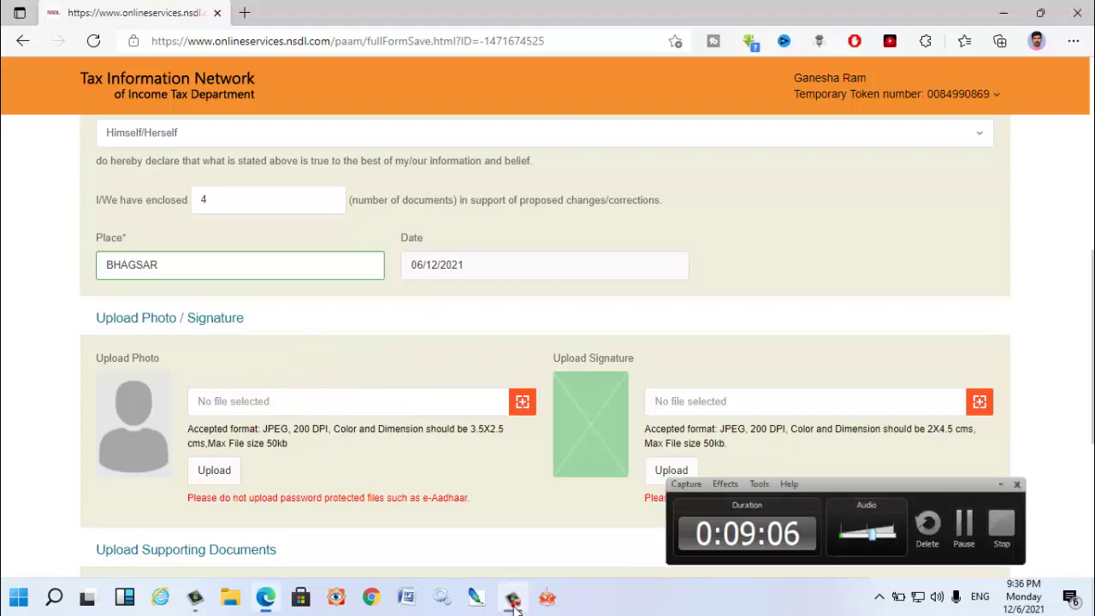
left_click(513, 599)
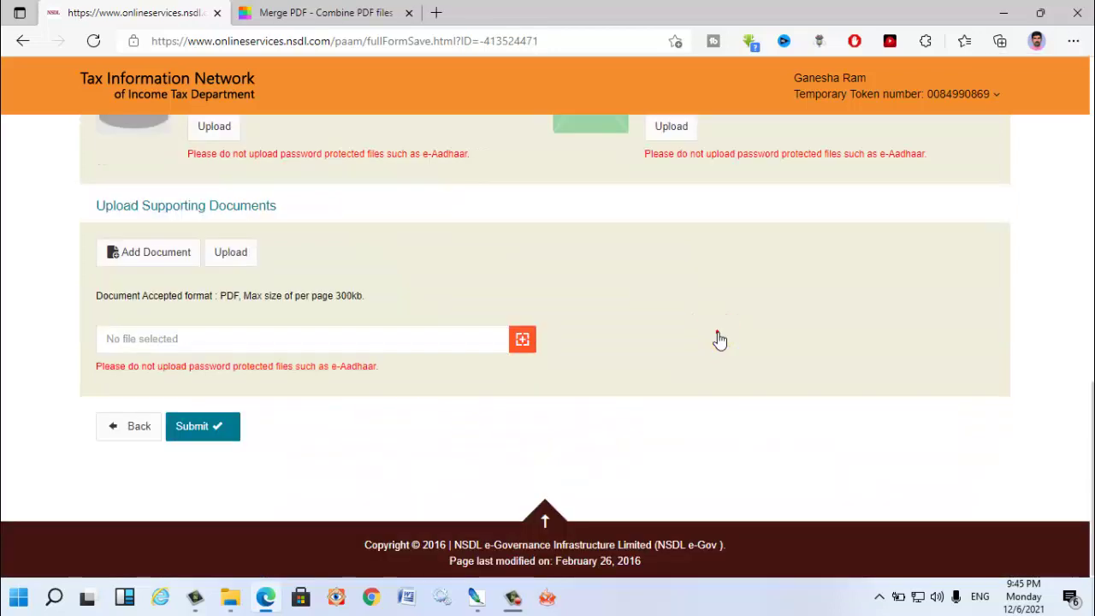
- Select the applicant's photo file, Copy (3), from the Desktop folder and upload it as the application photo
scroll(720, 340, "up", 1)
scroll(720, 340, "up", 2)
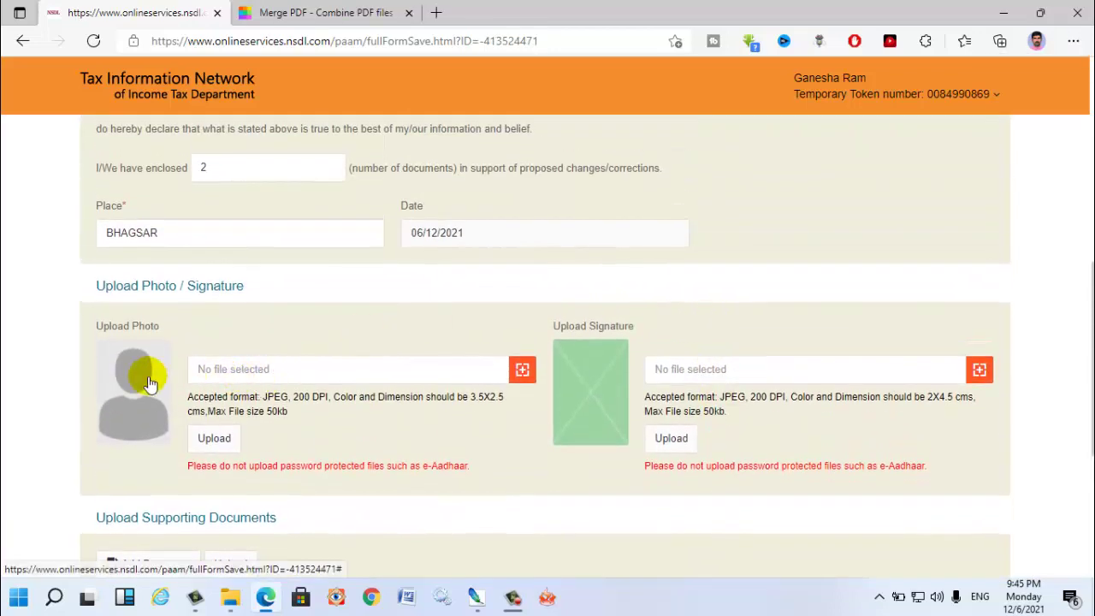
left_click(524, 371)
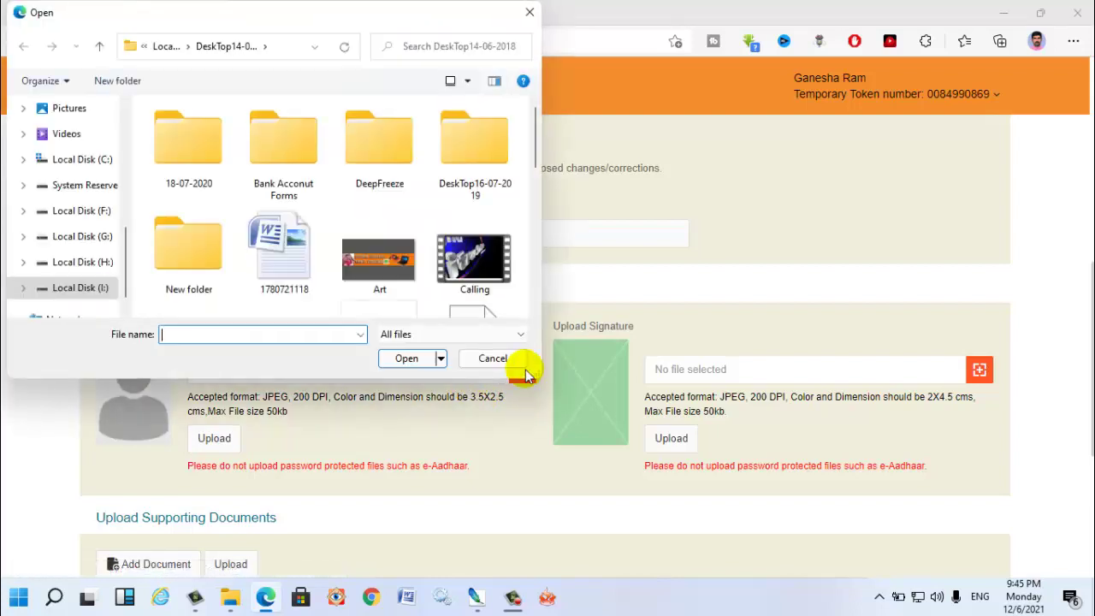
scroll(75, 153, "up", 2)
left_click(68, 140)
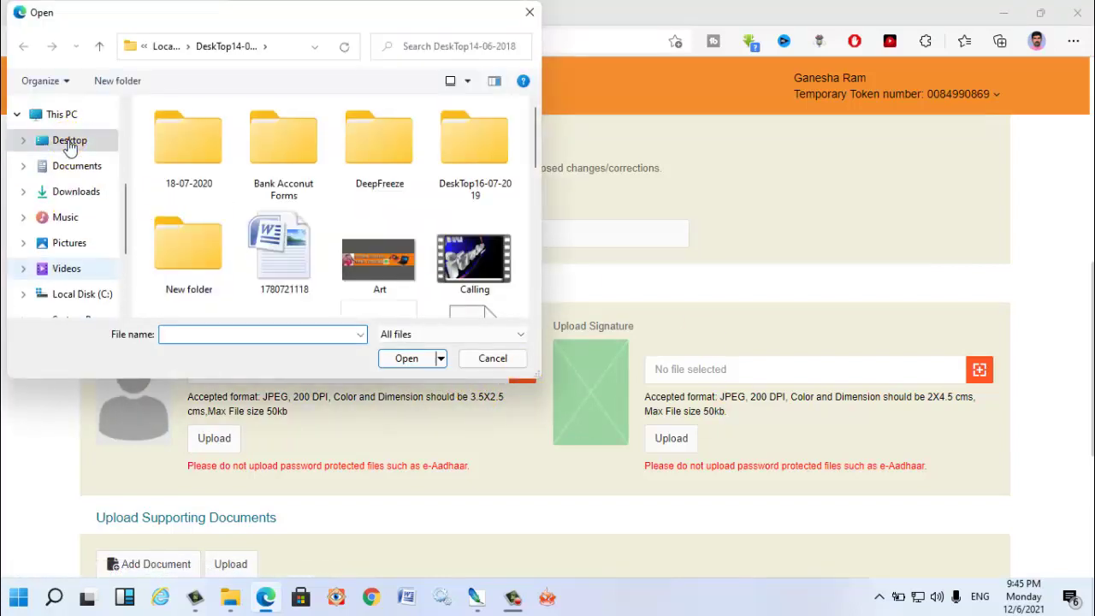
scroll(293, 220, "down", 3)
double_click(288, 154)
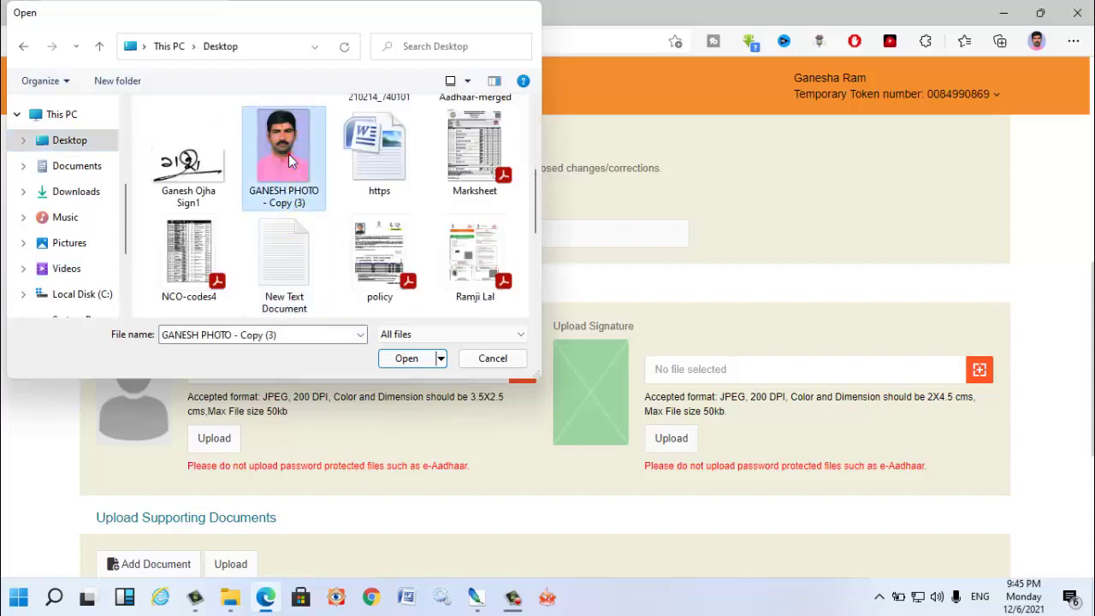
left_click(215, 439)
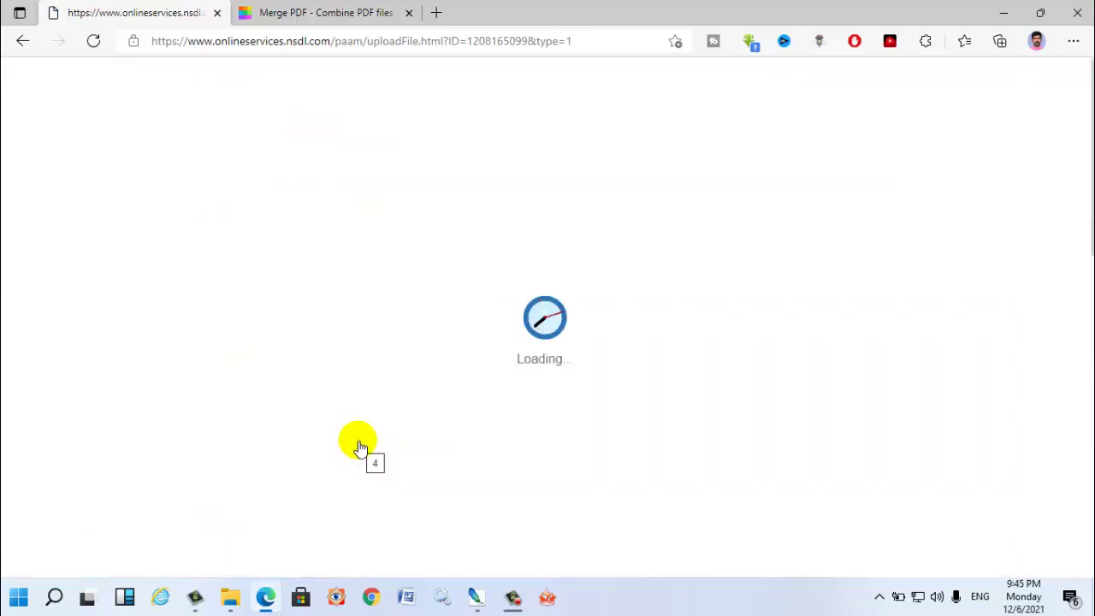
- Select the applicant's signature JPG from the Desktop folder and upload it as the application signature
scroll(496, 432, "down", 5)
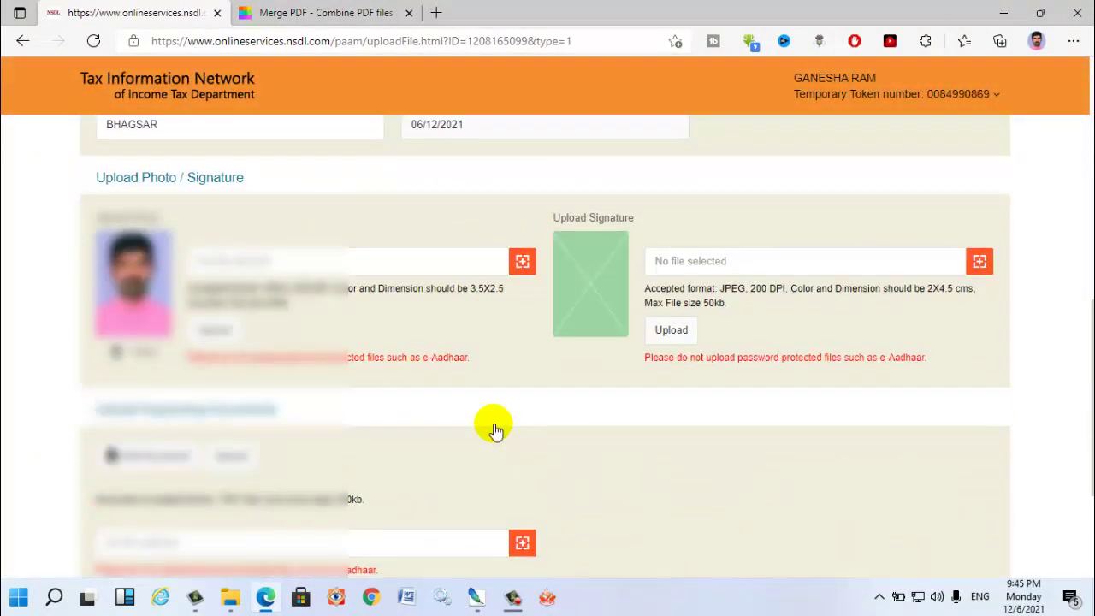
scroll(496, 432, "up", 1)
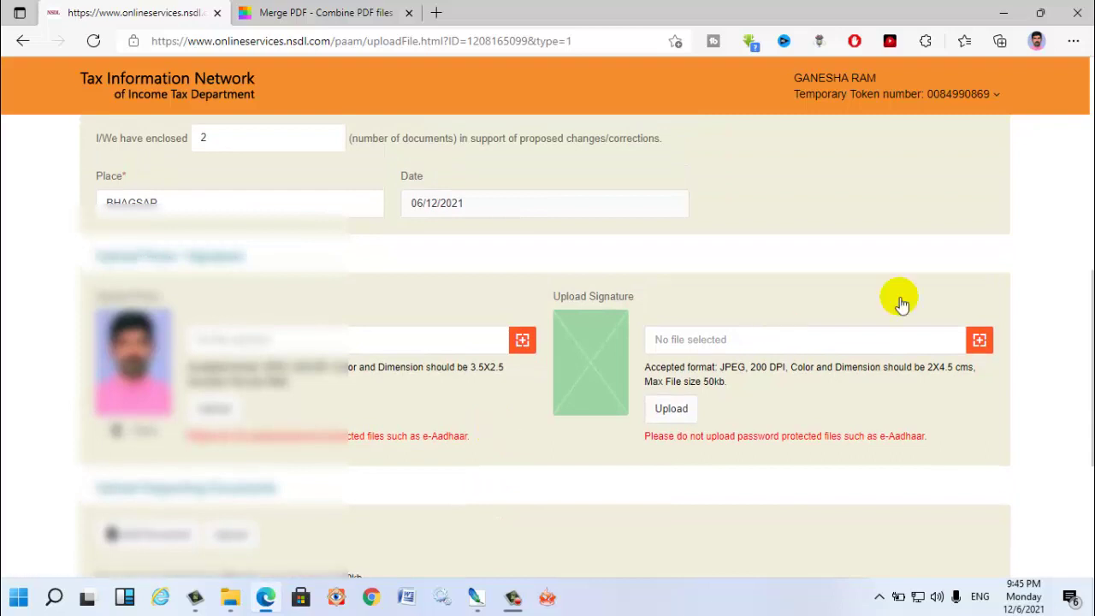
left_click(979, 342)
left_click(980, 342)
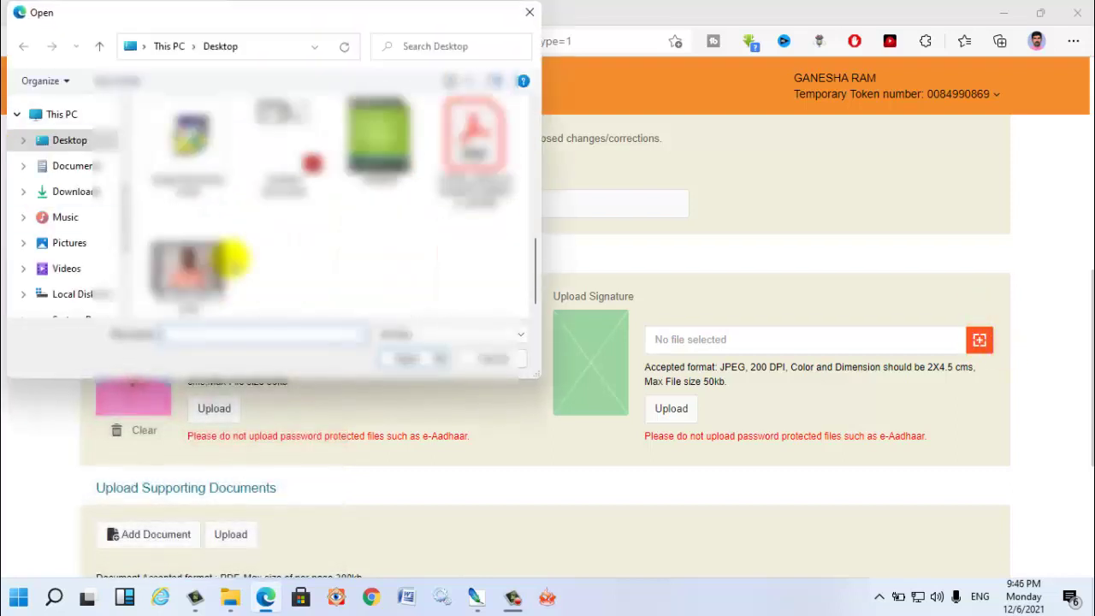
double_click(231, 257)
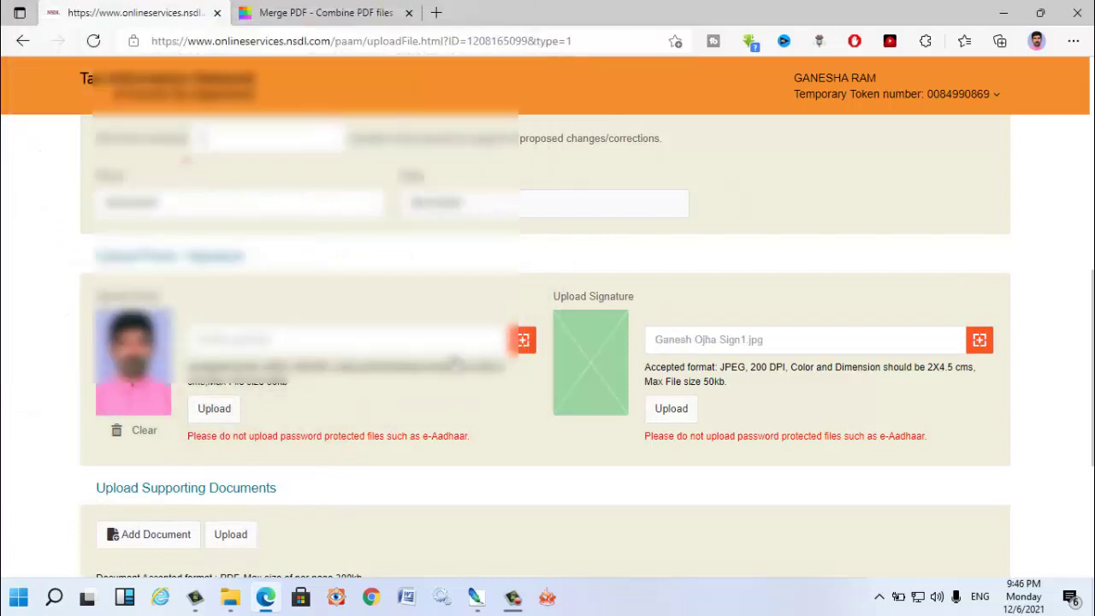
left_click(661, 412)
left_click(789, 442)
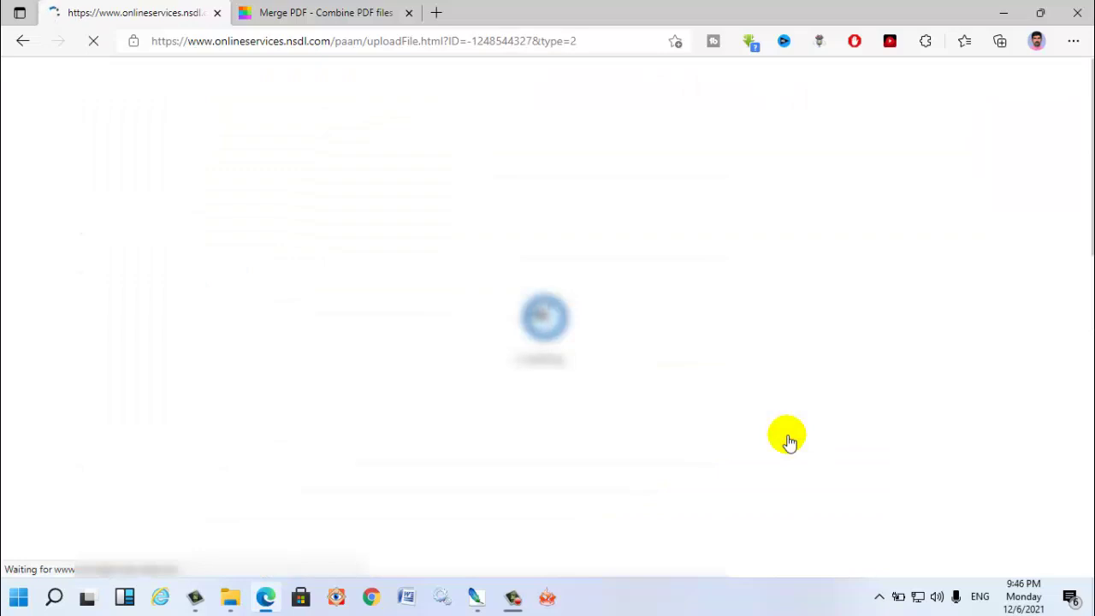
scroll(723, 424, "down", 8)
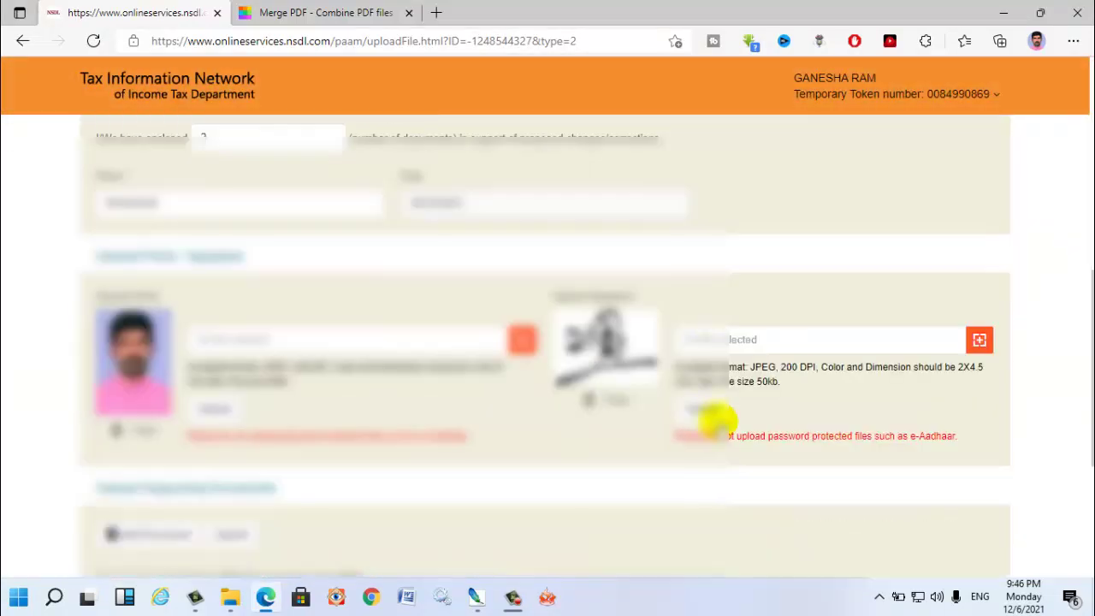
- Add a second document slot to the supporting documents section
scroll(603, 492, "down", 3)
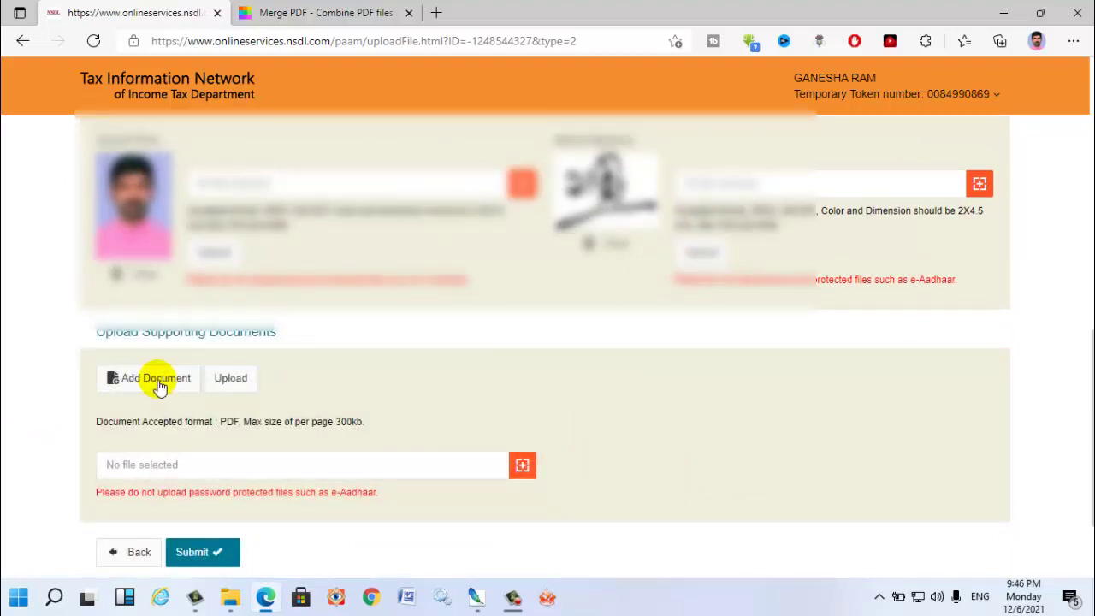
left_click(159, 387)
scroll(159, 387, "down", 1)
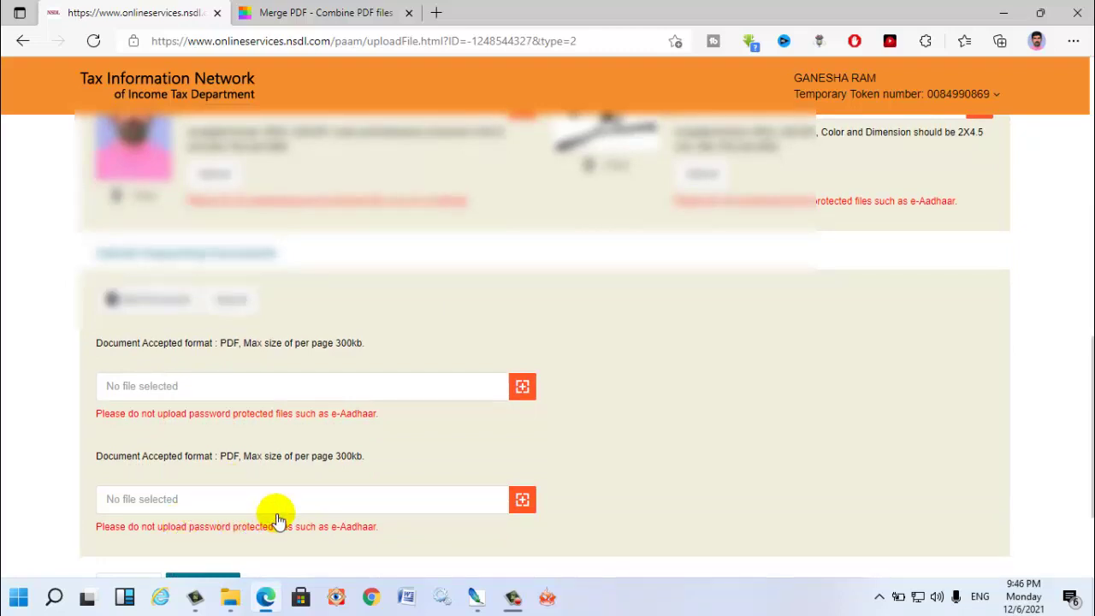
scroll(278, 520, "down", 1)
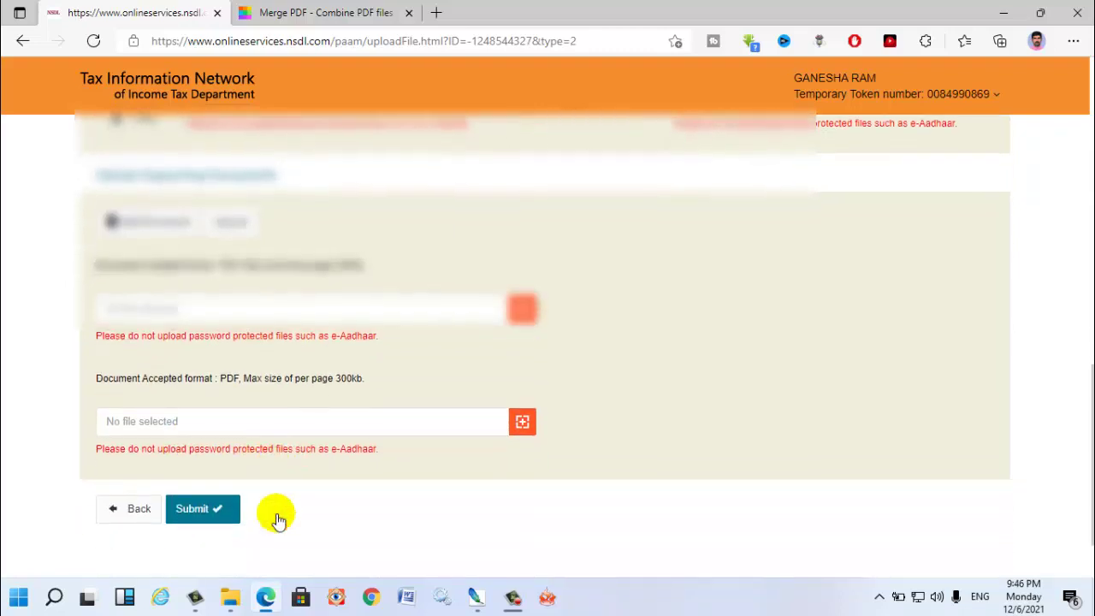
- Choose the applicant's new Aadhaar PDF from the Desktop folder for the first supporting document slot
scroll(278, 519, "up", 1)
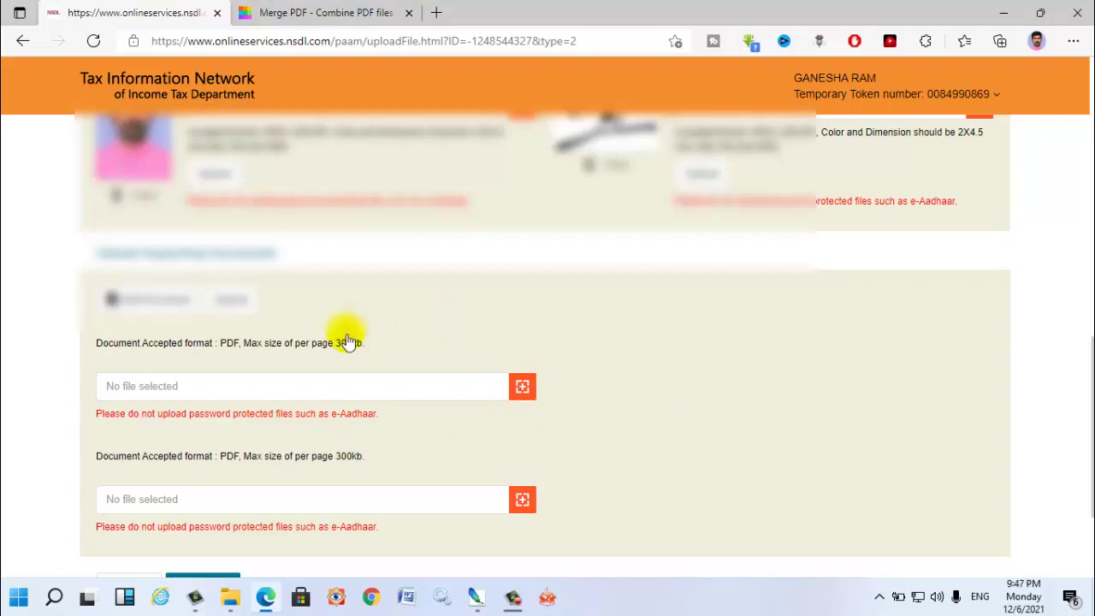
left_click(524, 389)
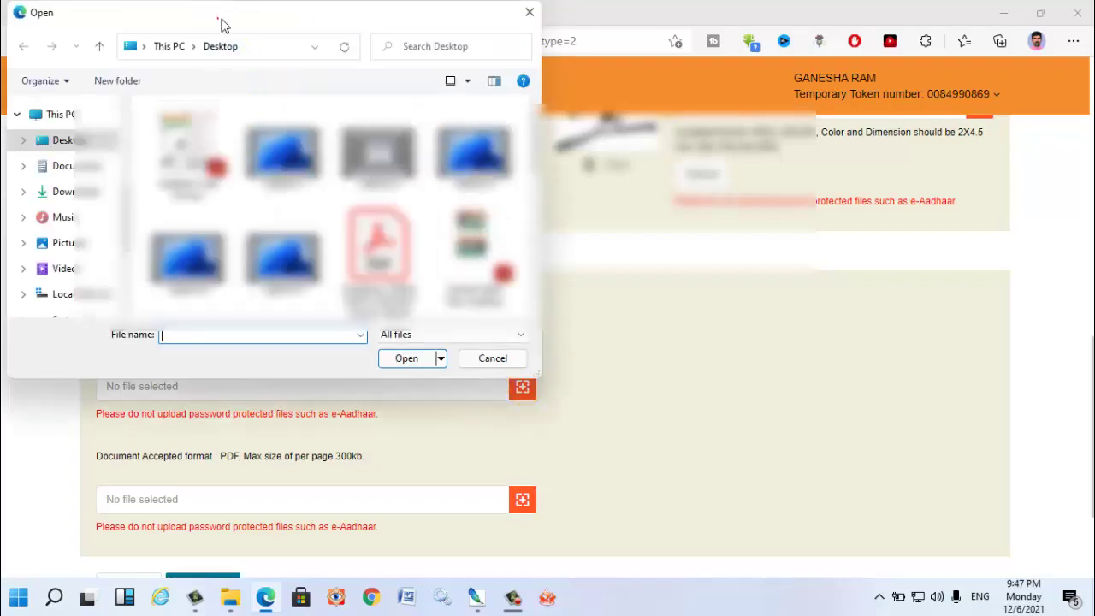
left_click_drag(218, 15, 761, 34)
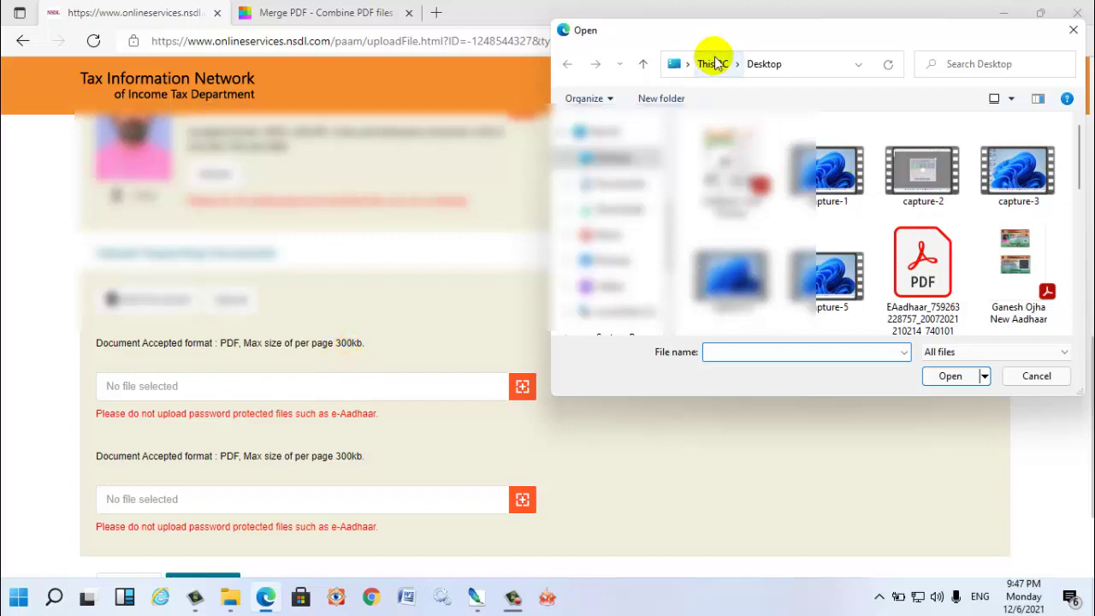
left_click_drag(710, 42, 484, 42)
left_click(379, 159)
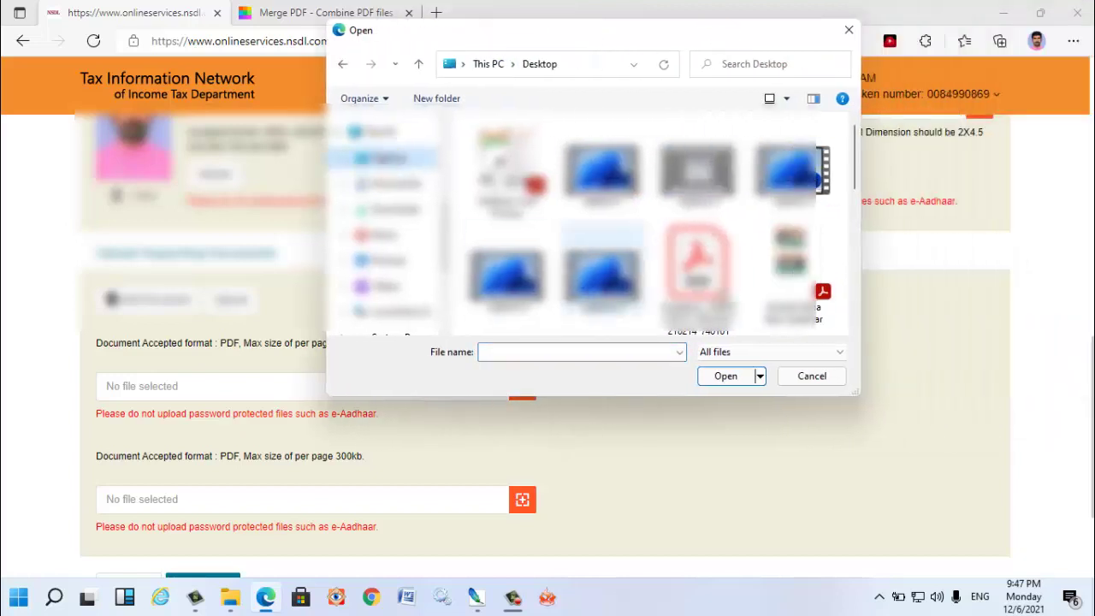
scroll(777, 307, "down", 1)
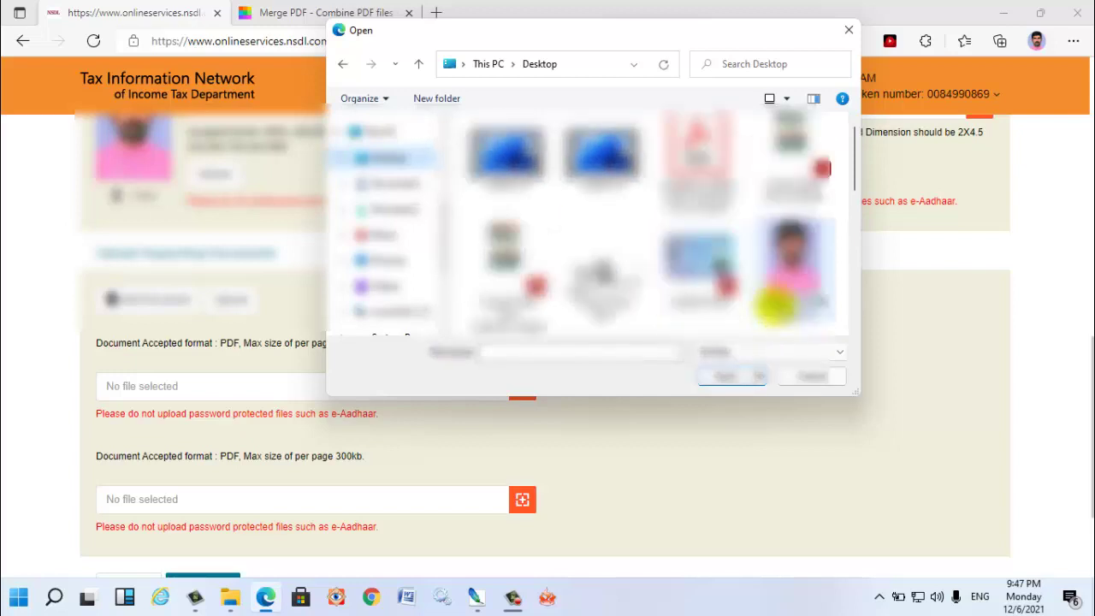
scroll(775, 305, "down", 1)
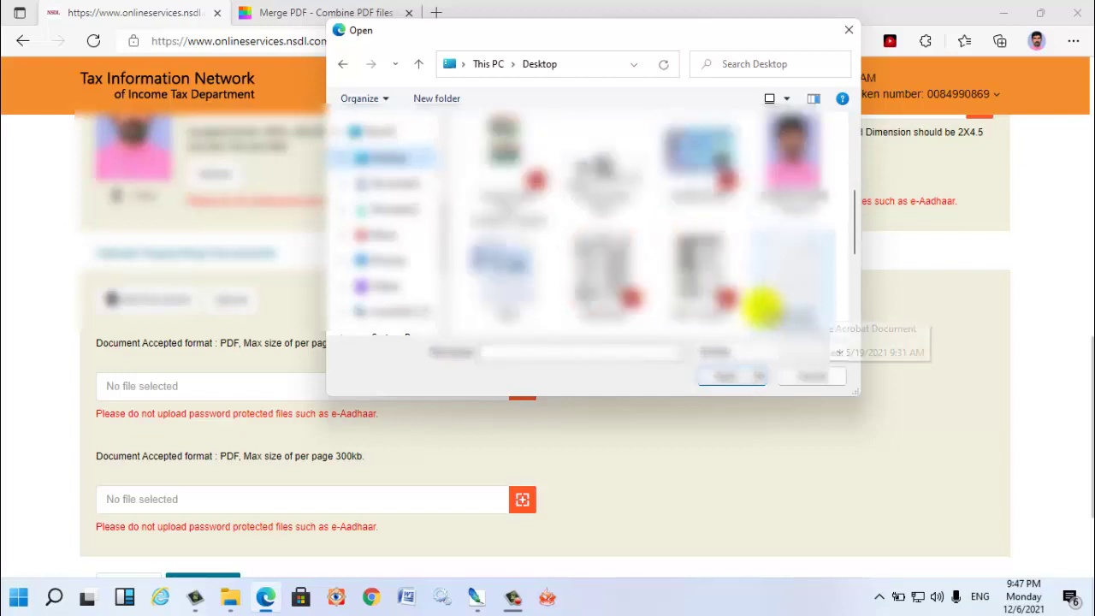
scroll(685, 252, "down", 1)
scroll(684, 252, "down", 1)
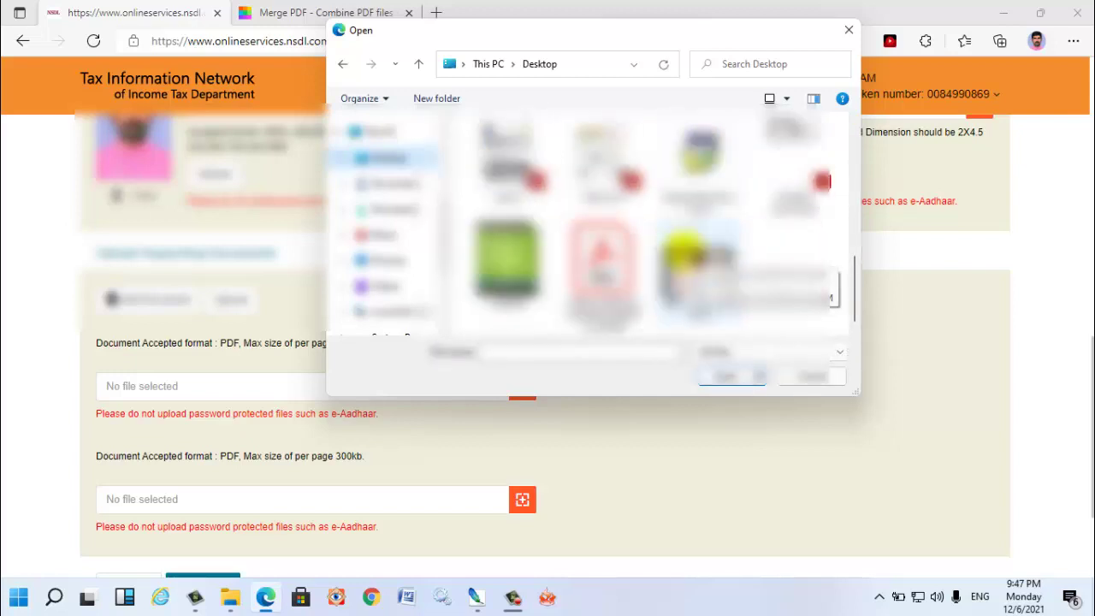
scroll(732, 268, "up", 3)
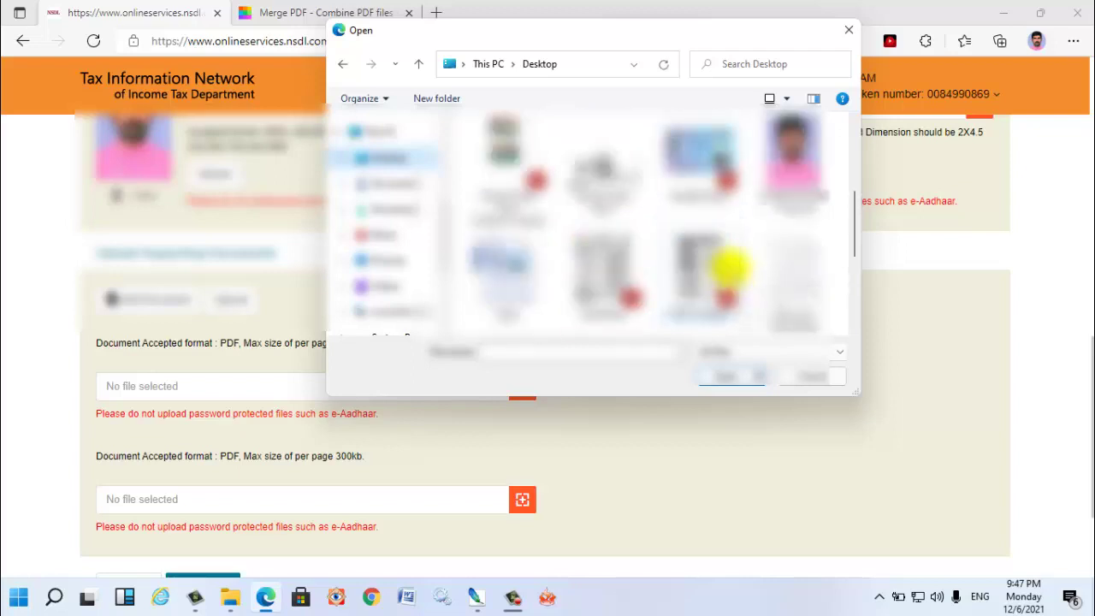
double_click(732, 268)
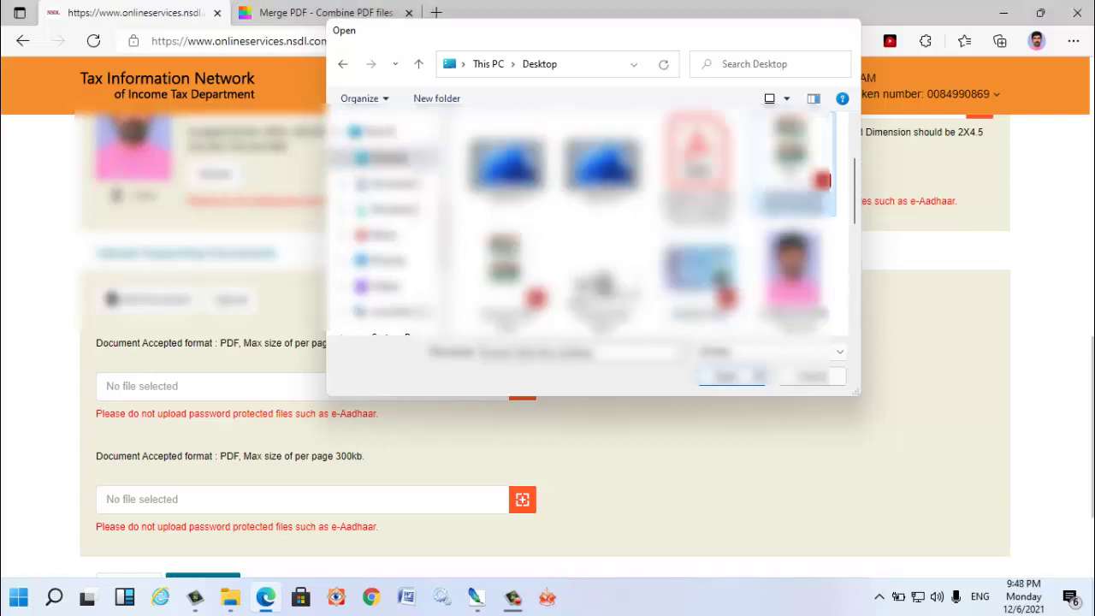
- Choose the applicant's PAN card PDF for the second supporting document slot and upload both documents
left_click(523, 505)
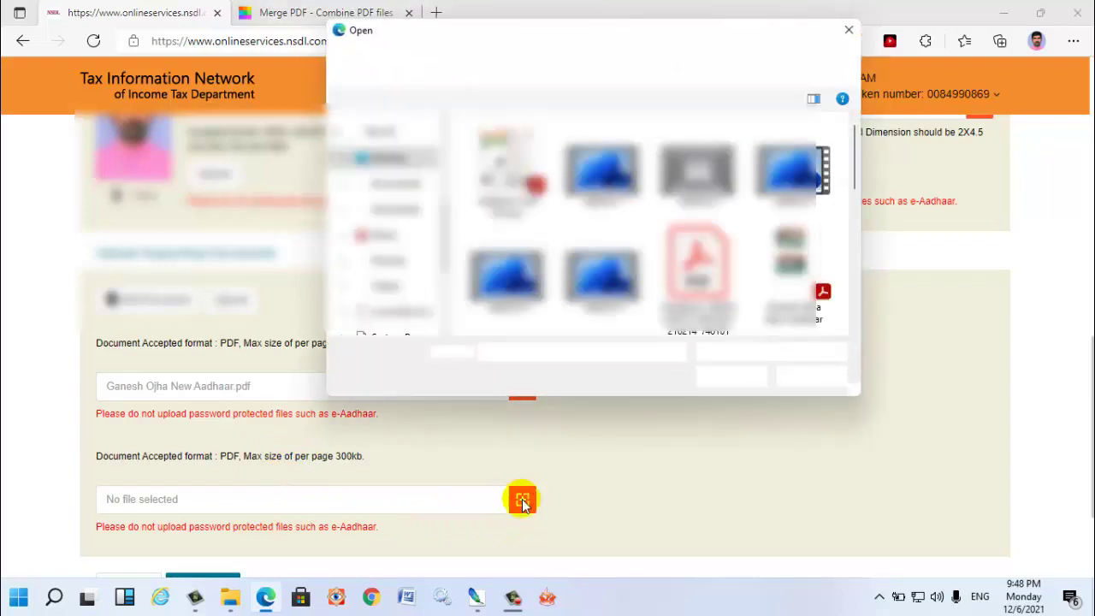
scroll(704, 219, "up", 5)
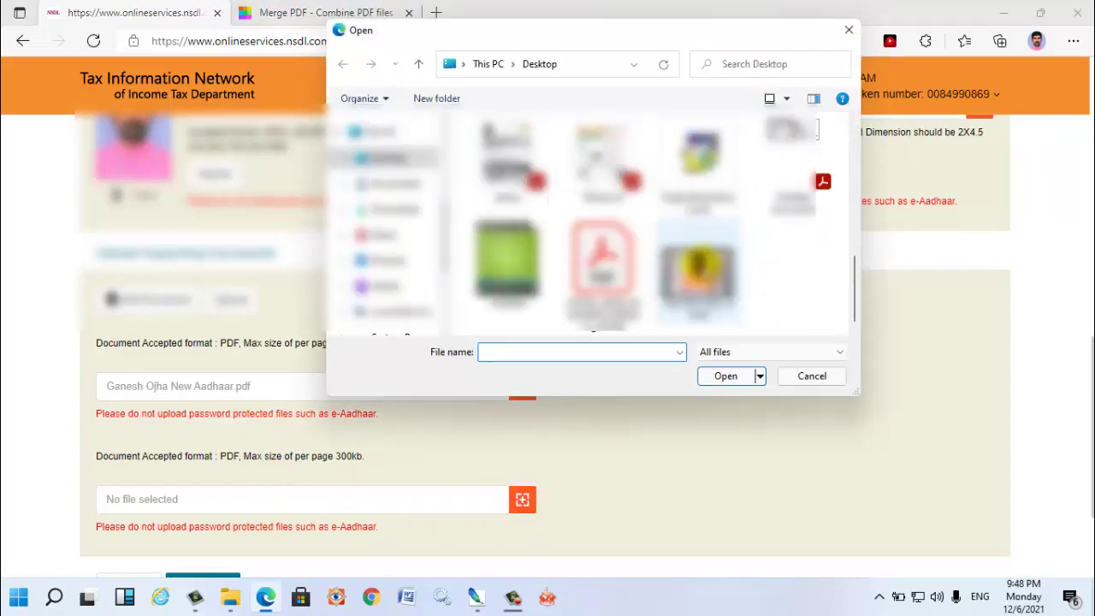
left_click(699, 272)
double_click(705, 272)
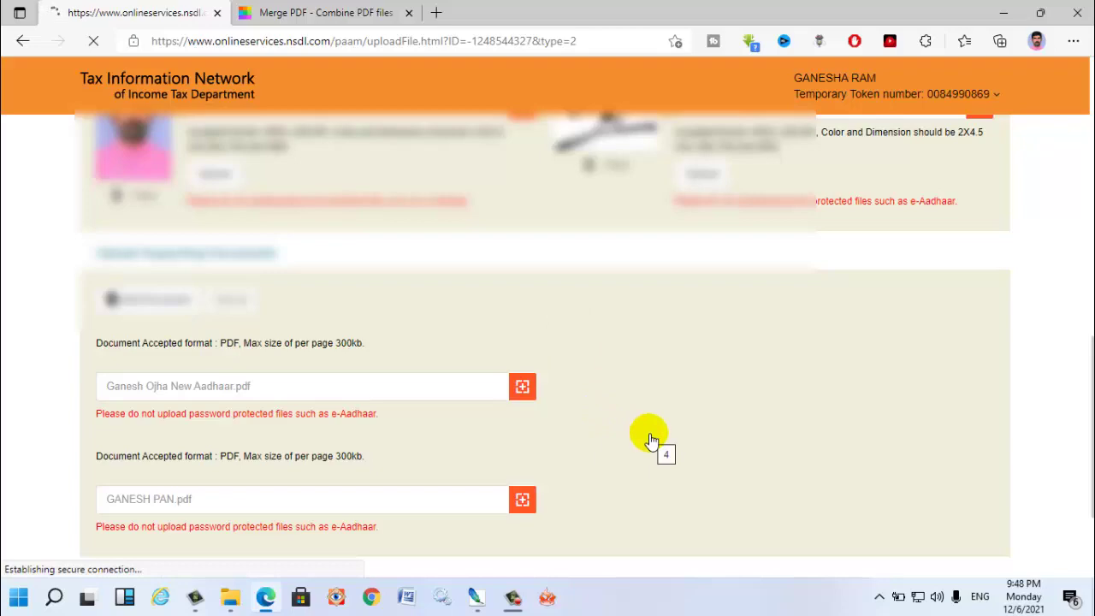
- Try to submit the PAN correction application with the uploaded supporting documents
scroll(646, 435, "down", 15)
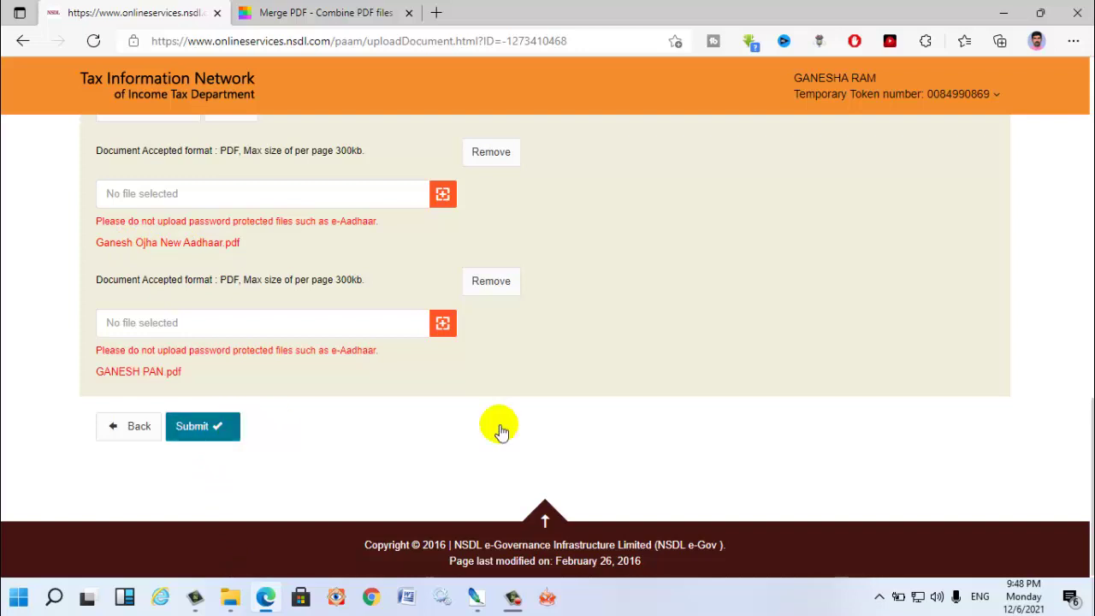
scroll(607, 427, "up", 1)
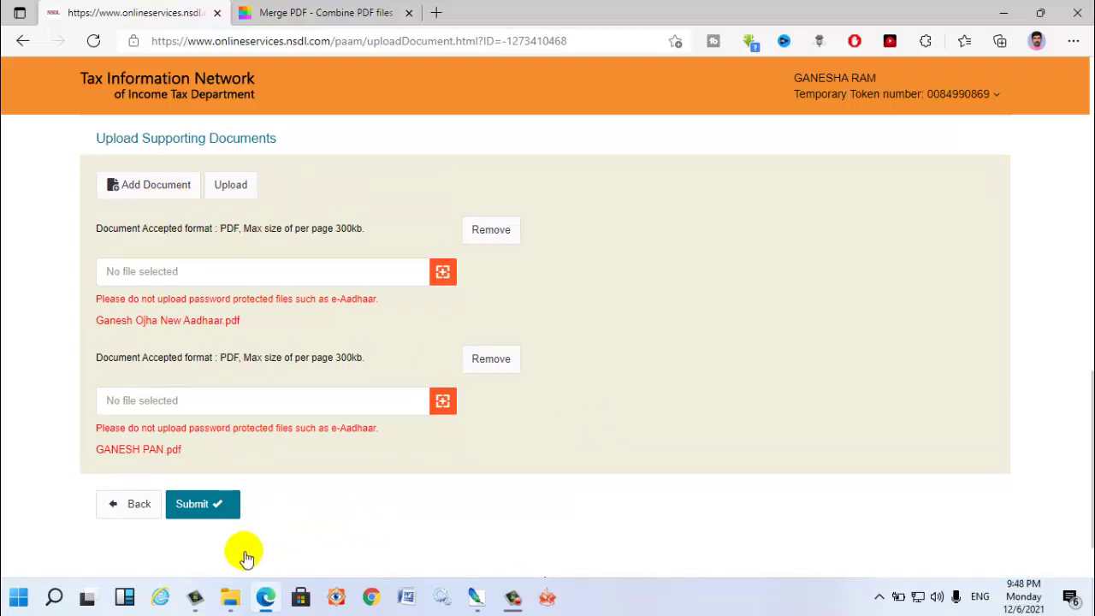
left_click(212, 512)
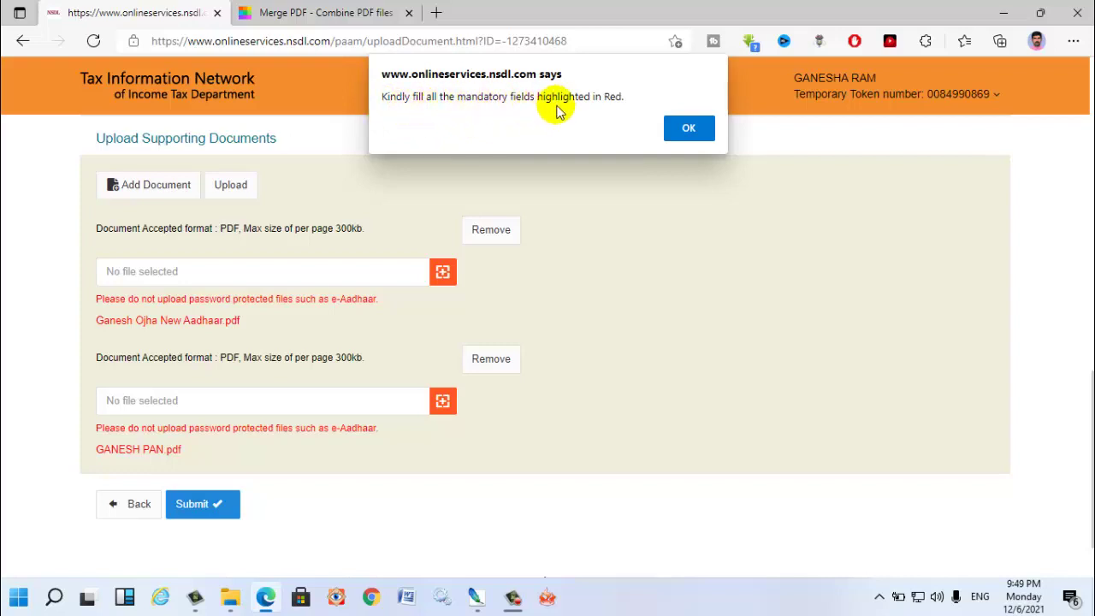
left_click(685, 134)
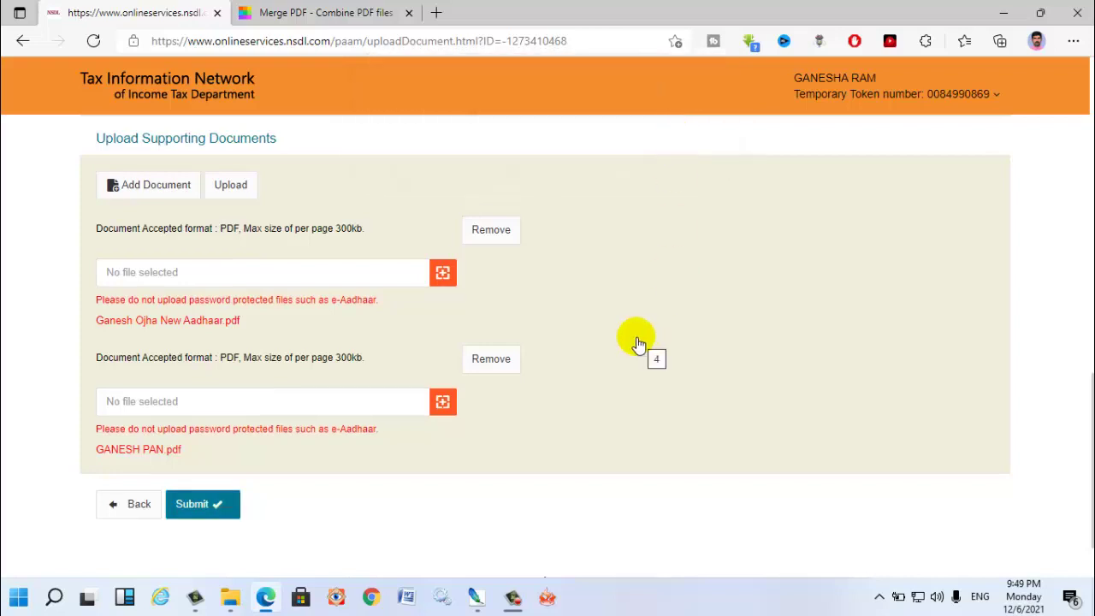
- Reopen the Contact & other details section of the application at its residence address fields
scroll(641, 351, "up", 8)
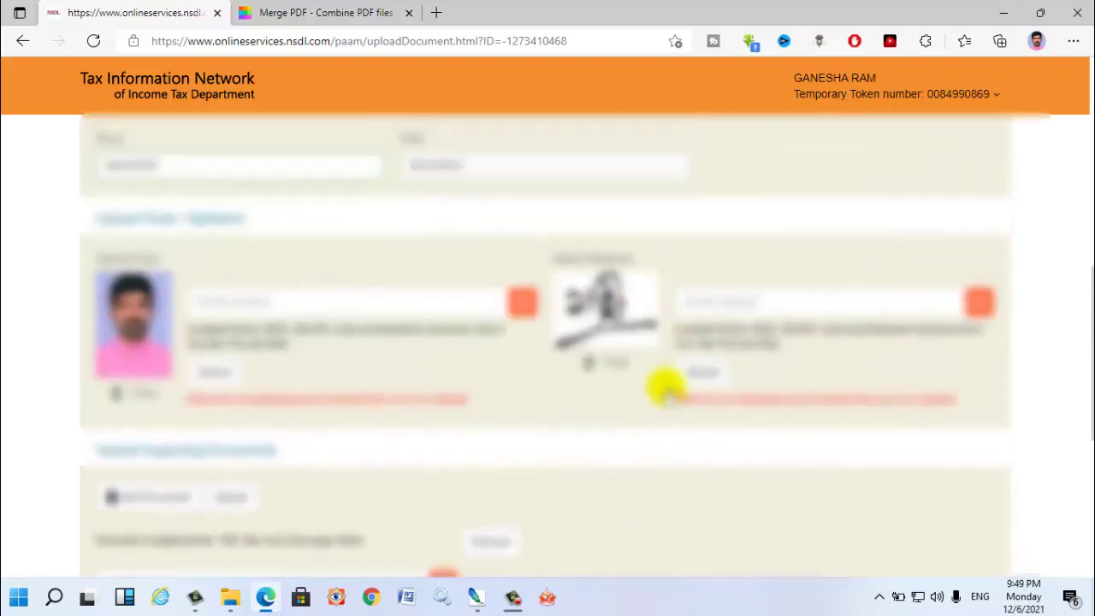
scroll(667, 387, "up", 5)
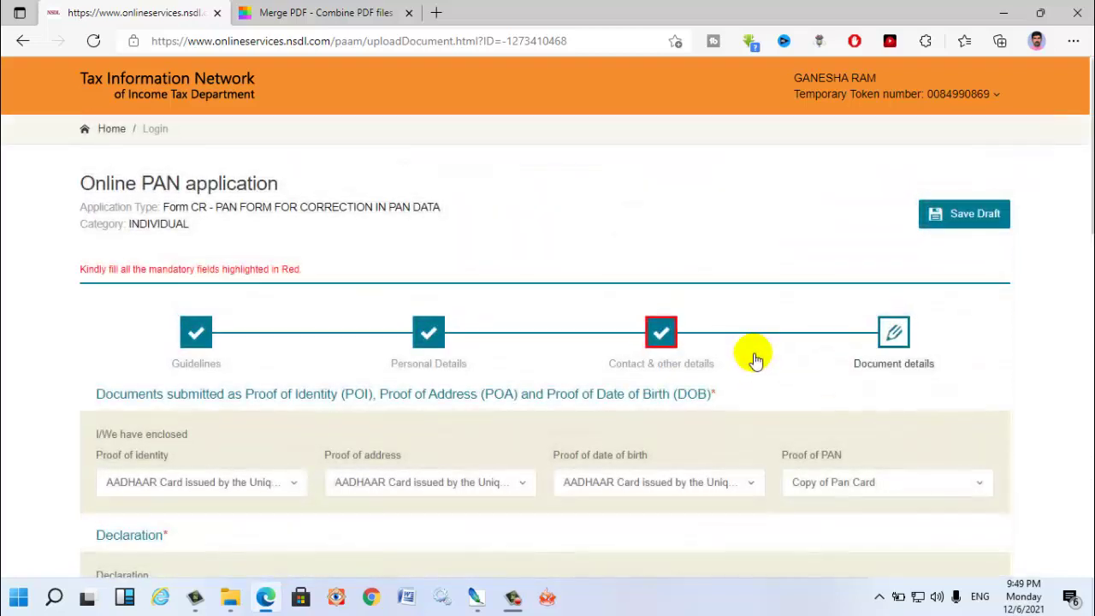
left_click(661, 338)
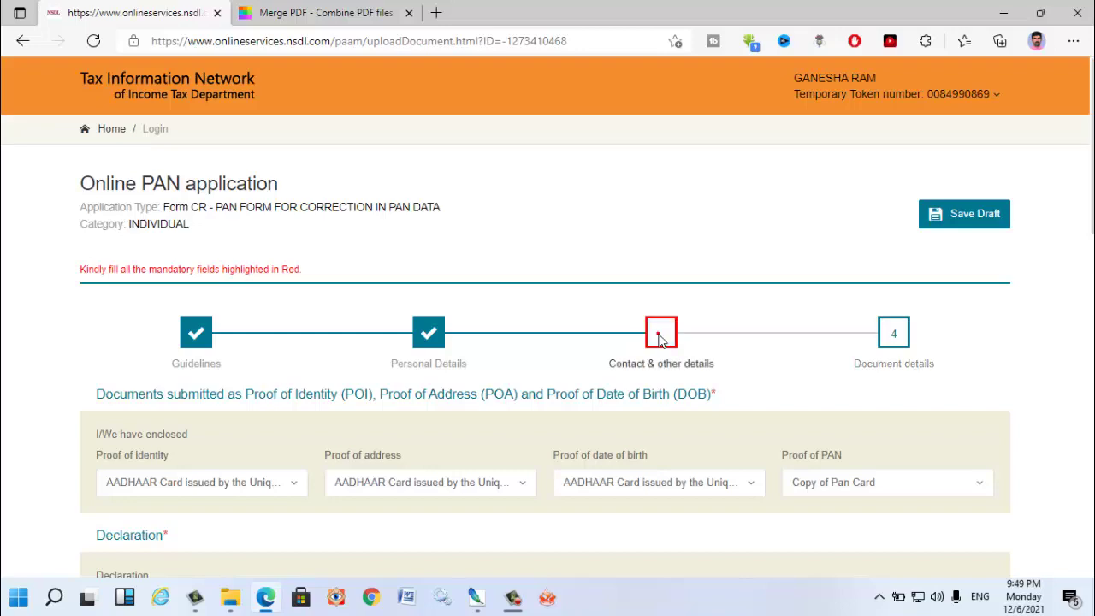
scroll(456, 396, "down", 1)
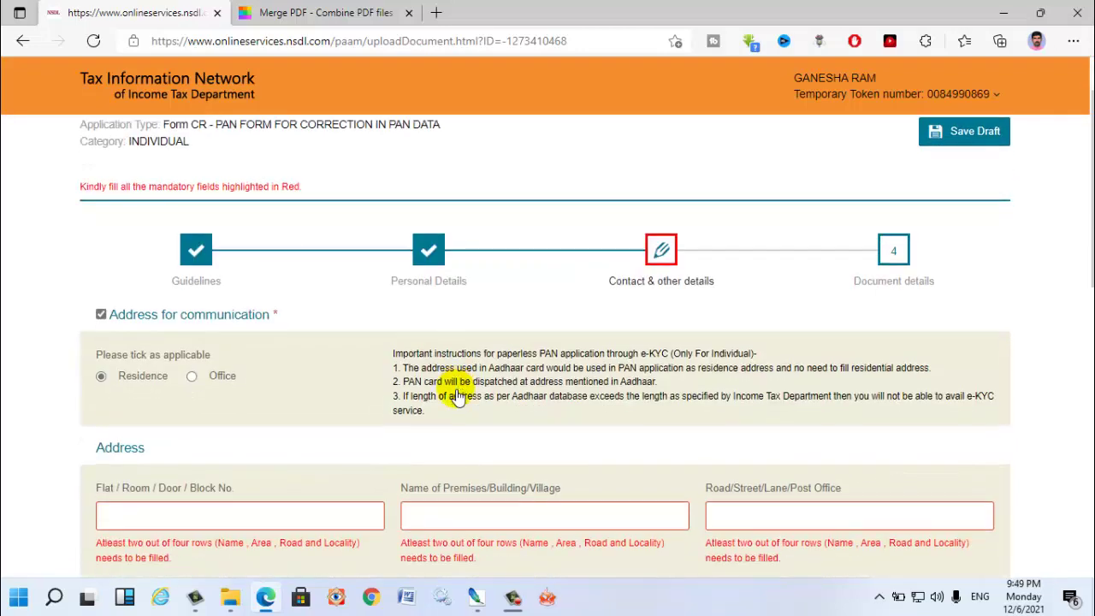
scroll(456, 396, "down", 3)
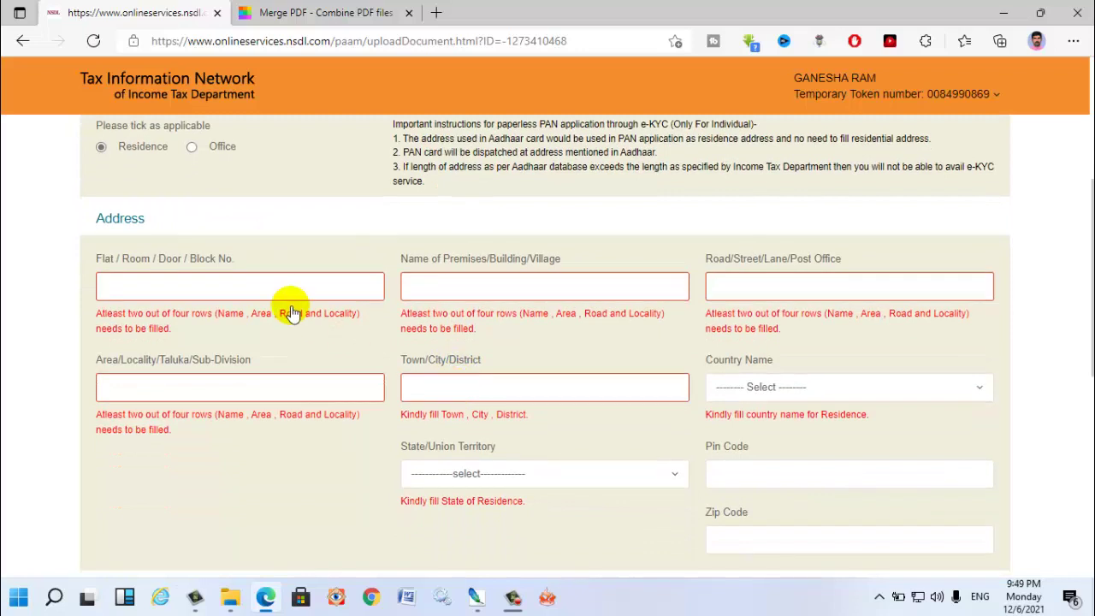
- Fill in the applicant's full residence address, including town, country, state and postal code
left_click(206, 290)
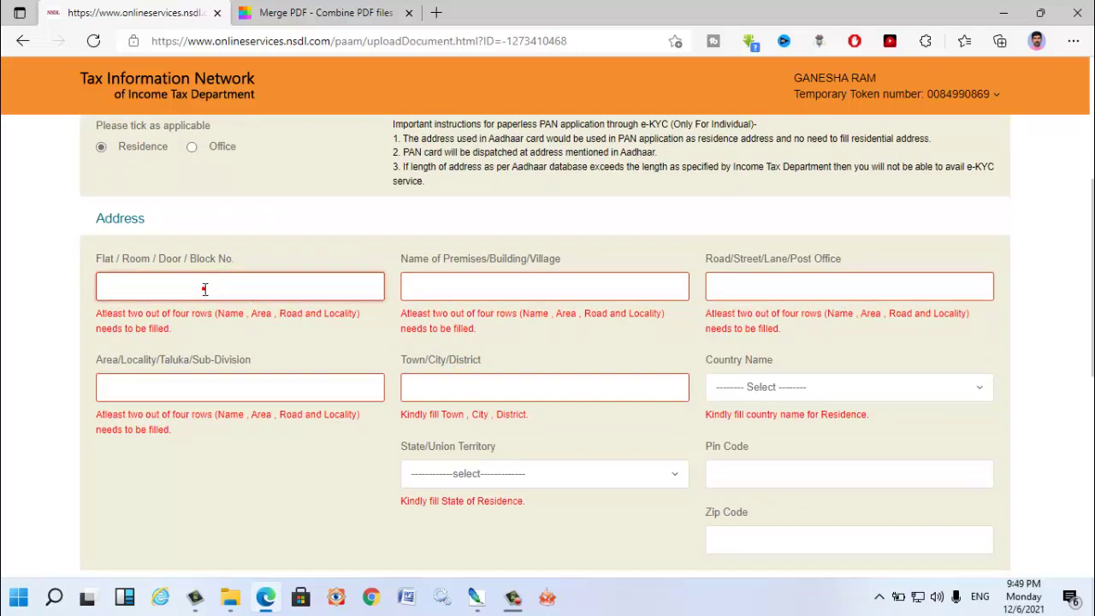
left_click(454, 289)
left_click(758, 292)
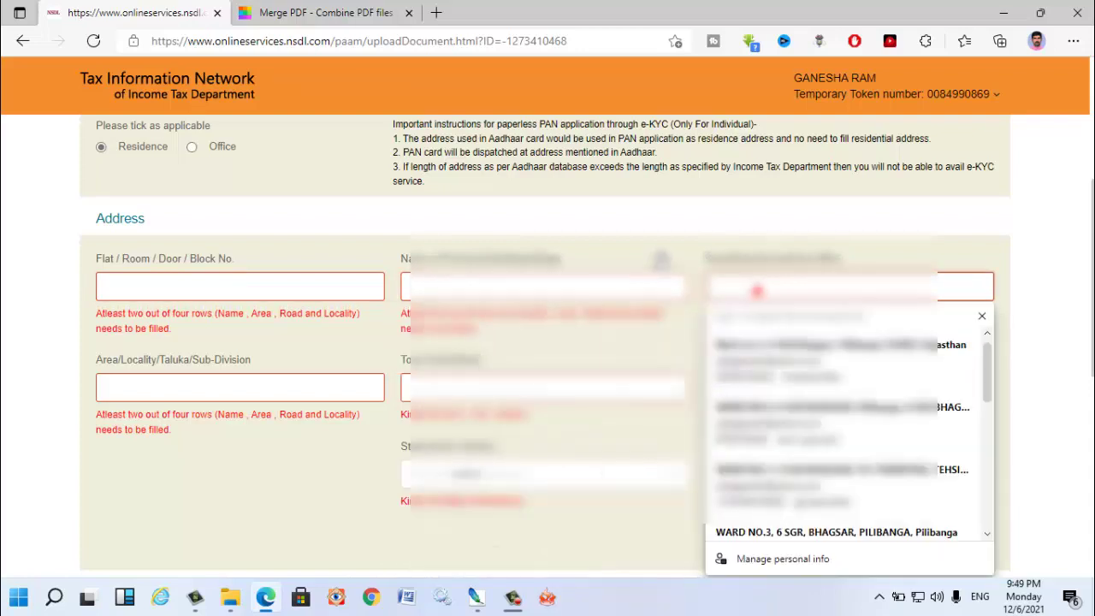
left_click(663, 260)
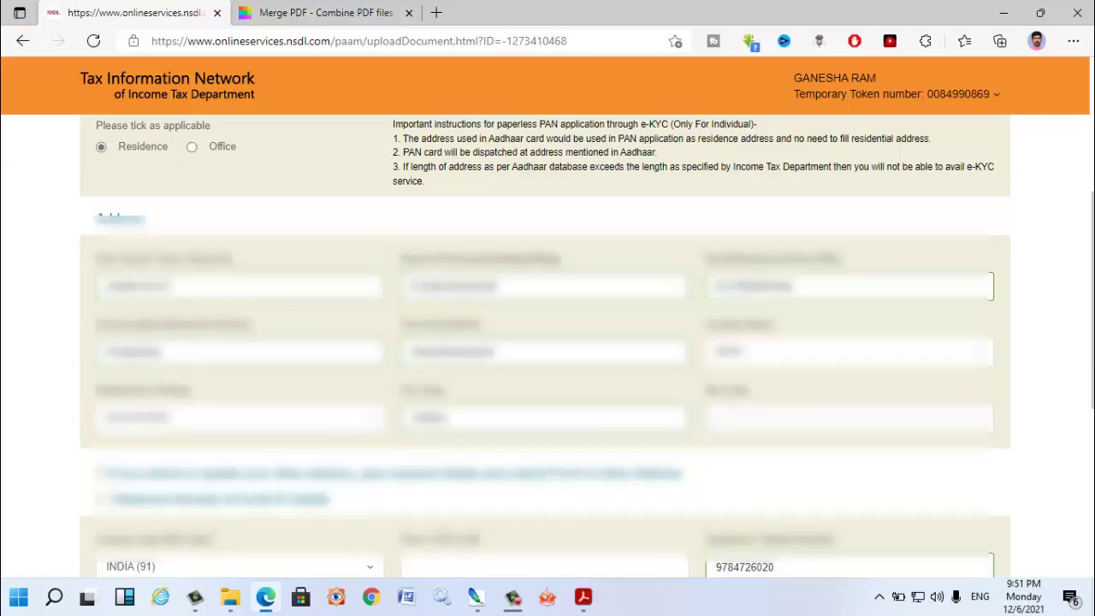
- Continue from the contact details to the document details and submit the application
scroll(1076, 208, "down", 10)
left_click(208, 432)
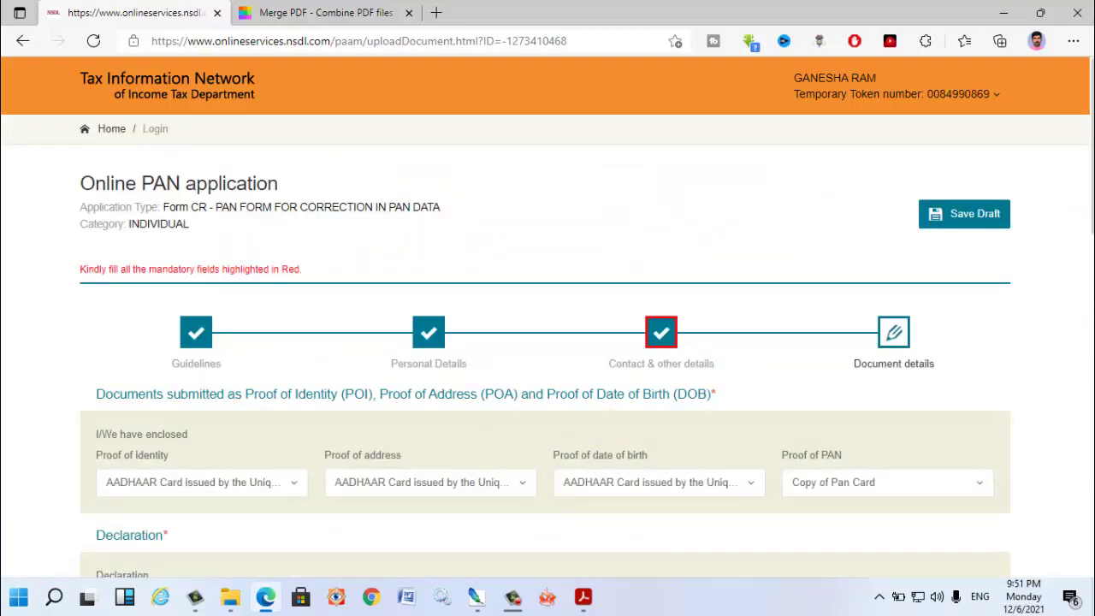
scroll(1089, 384, "down", 10)
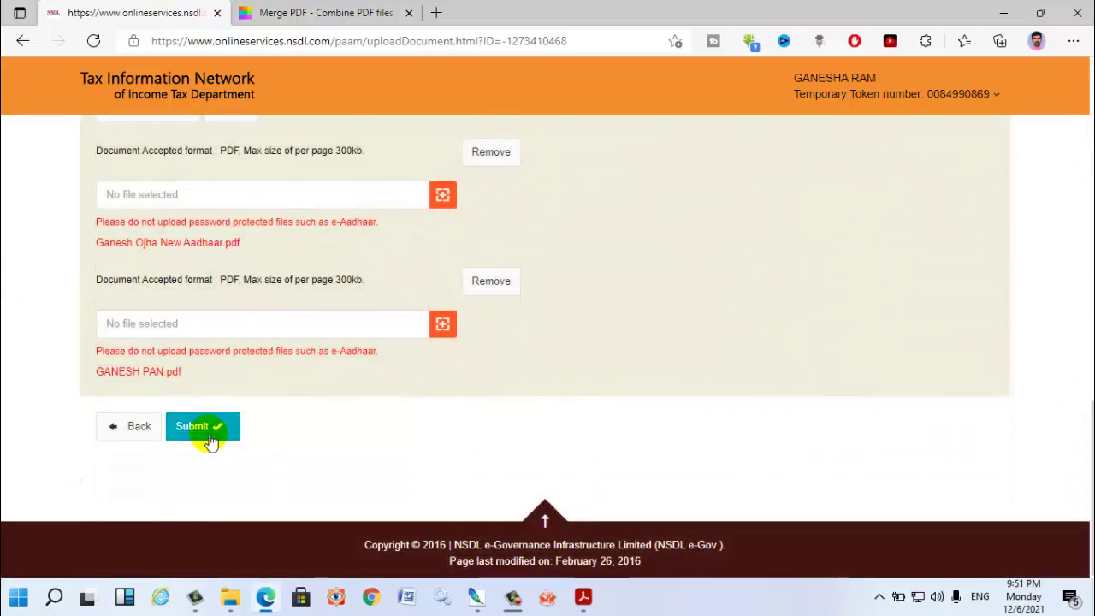
left_click(212, 438)
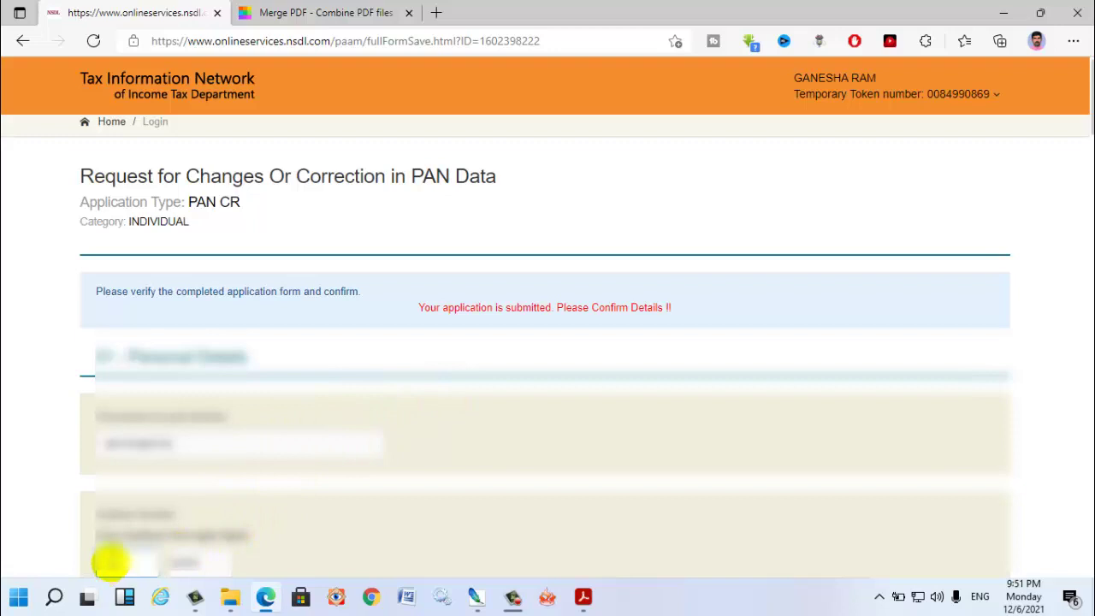
- Enter the requested digits of the applicant's Aadhaar number on the confirmation form
mouse_move(69, 503)
left_mouse_down()
mouse_move(310, 582)
mouse_move(323, 571)
left_mouse_up()
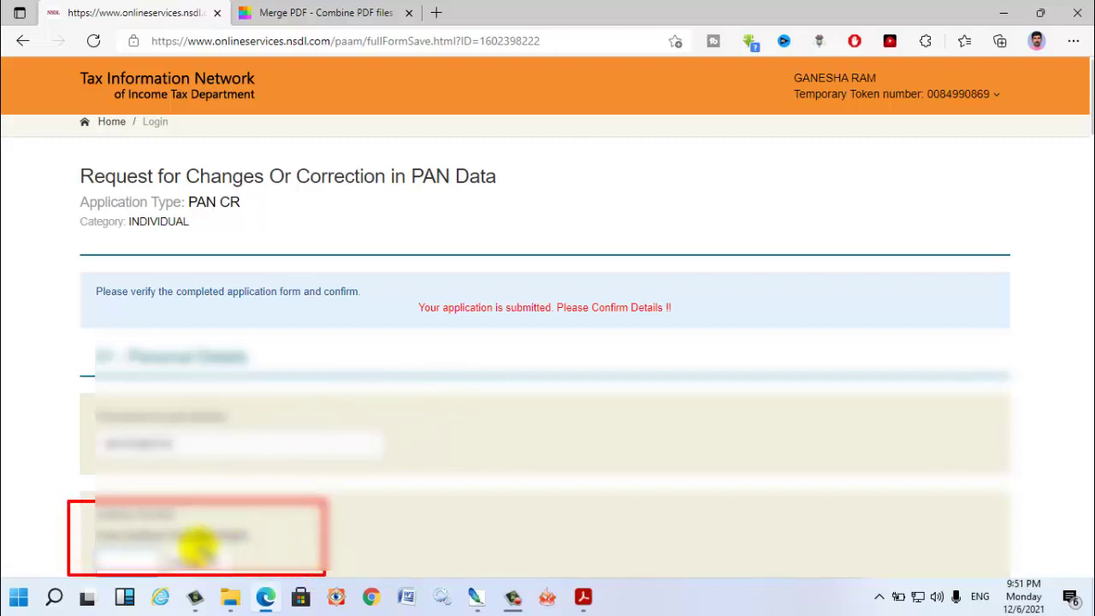
key("Escape")
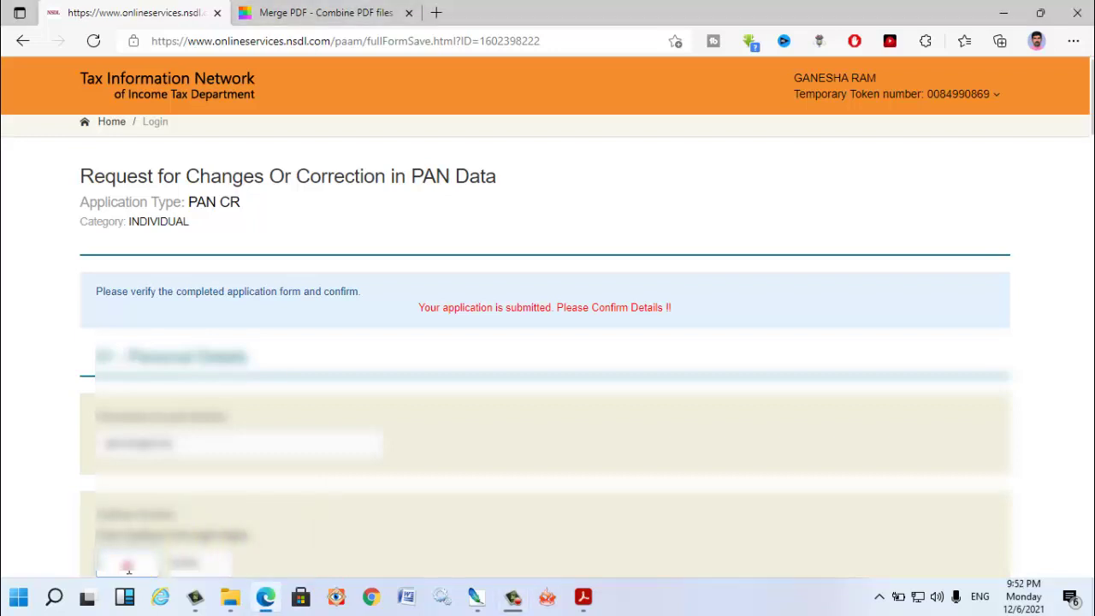
left_click(513, 599)
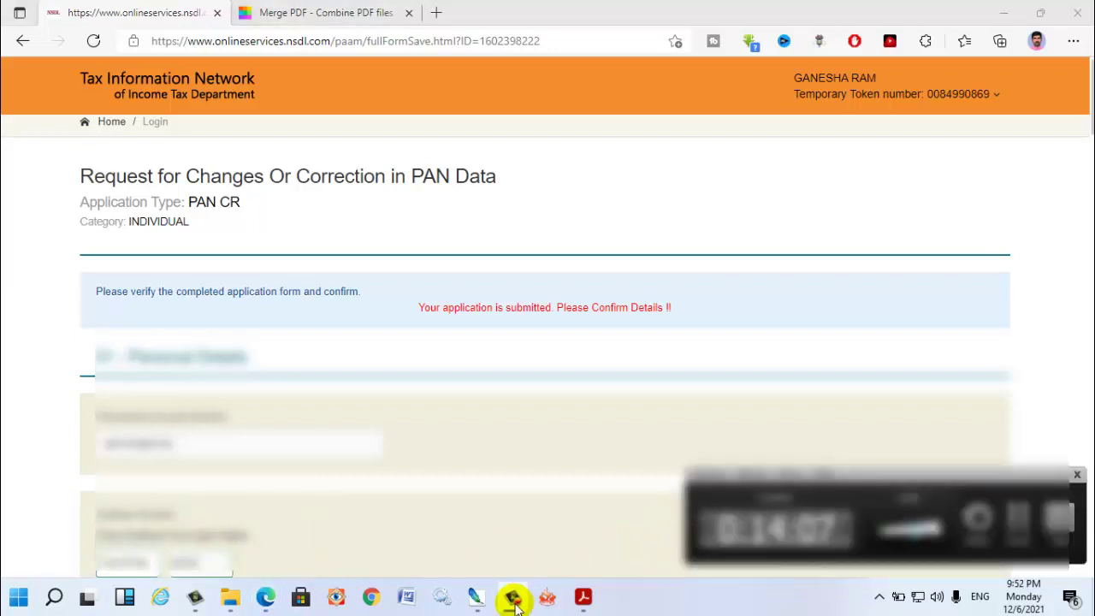
left_click(513, 600)
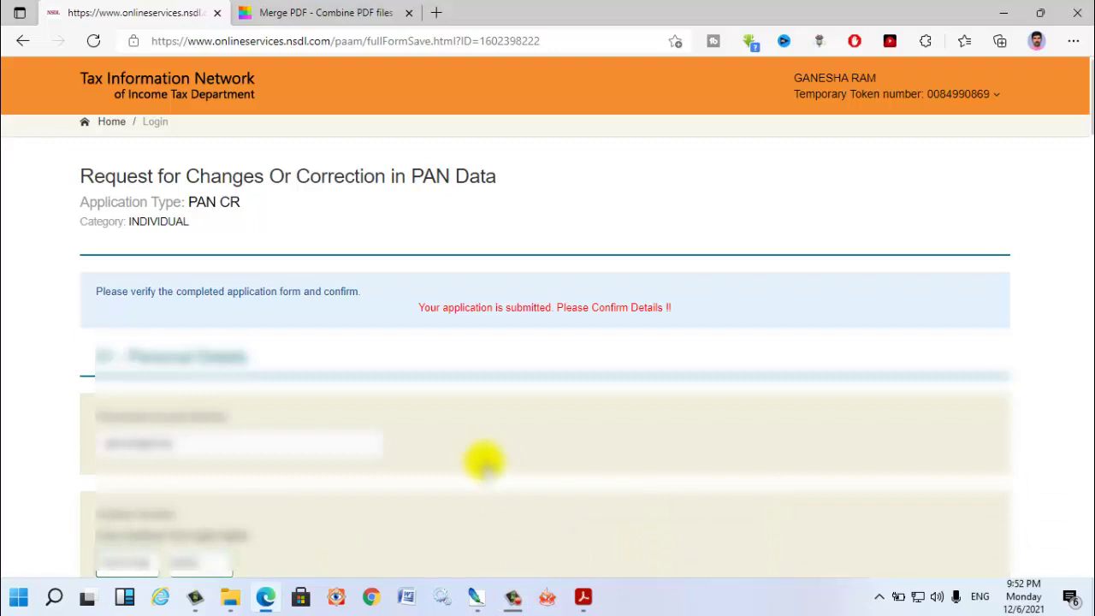
- Review the completed application down to its supporting documents and proceed to payment
scroll(485, 462, "down", 15)
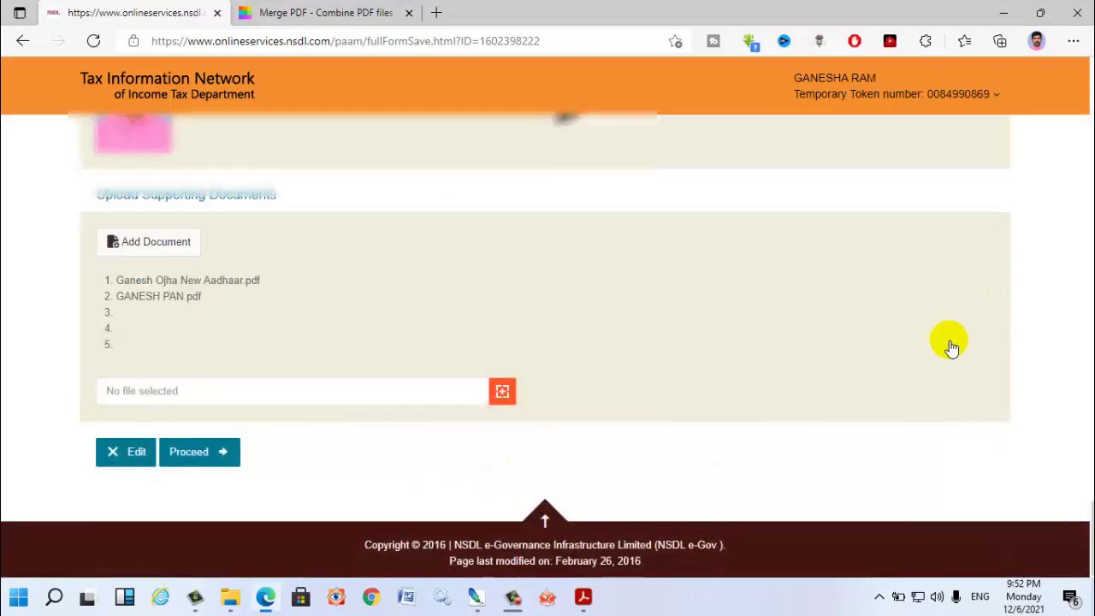
scroll(948, 351, "up", 1)
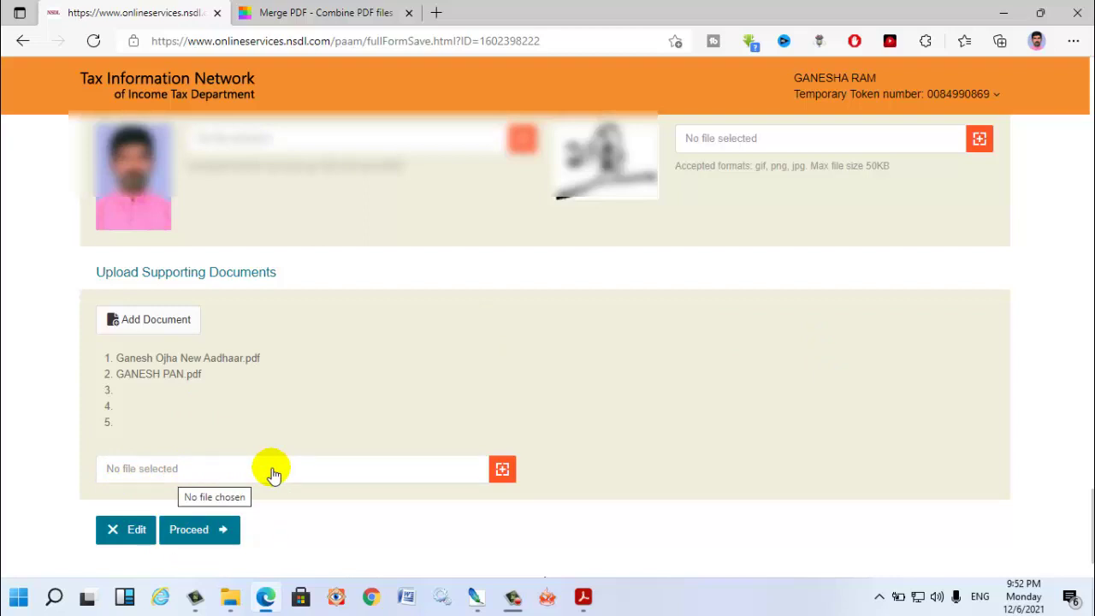
left_click(188, 534)
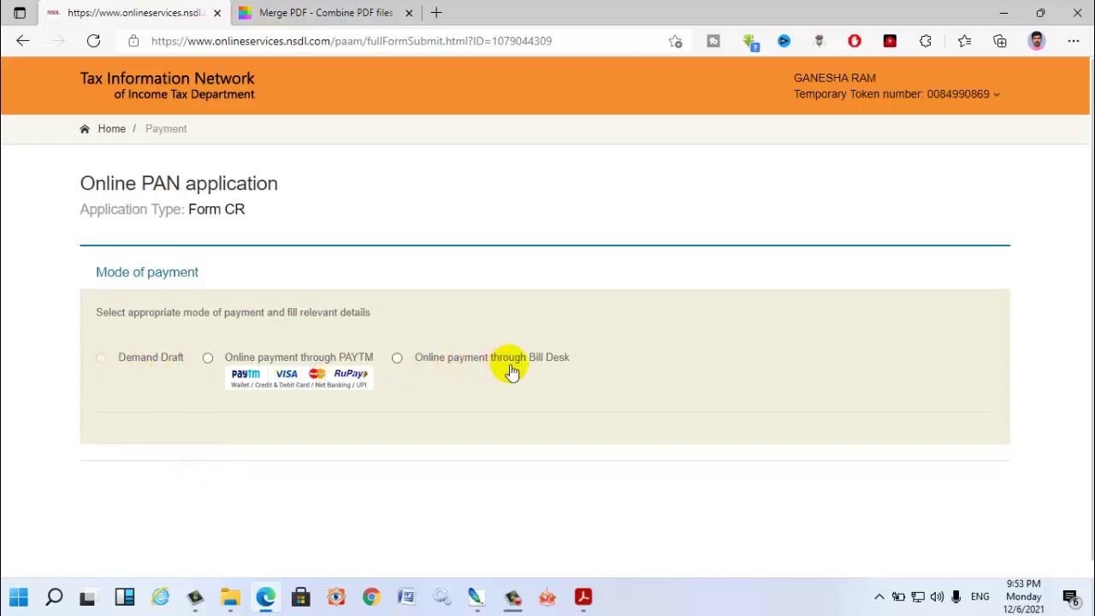
- Select online payment through Bill Desk as the mode of payment
left_click(398, 359)
scroll(473, 432, "down", 1)
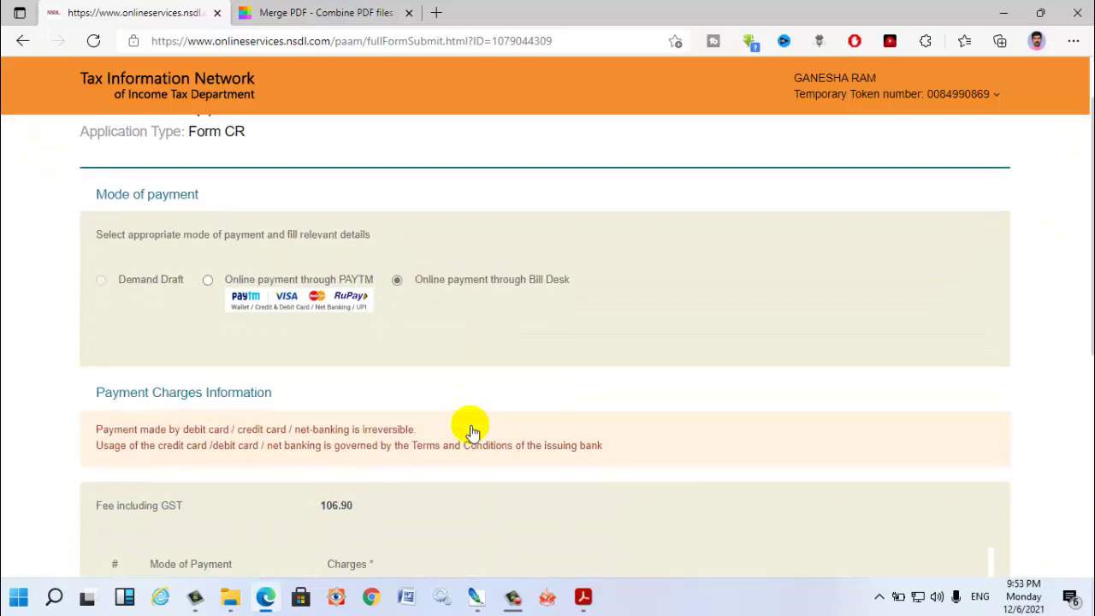
- Review the payment charges, agree to the terms of service, and proceed through the fee confirmation to the payment gateway
scroll(473, 433, "down", 2)
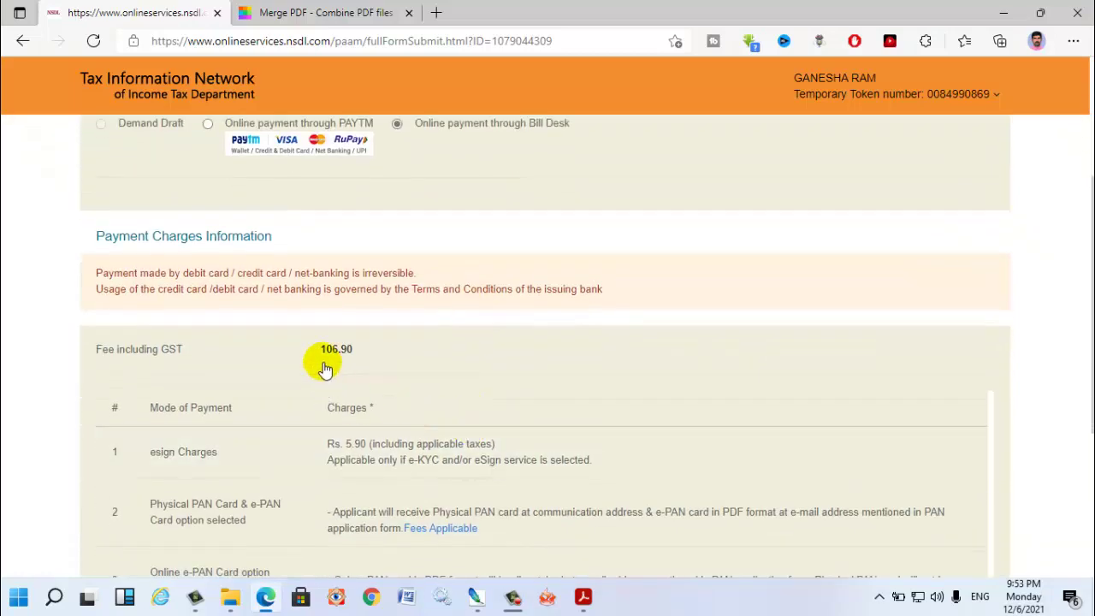
scroll(399, 402, "down", 3)
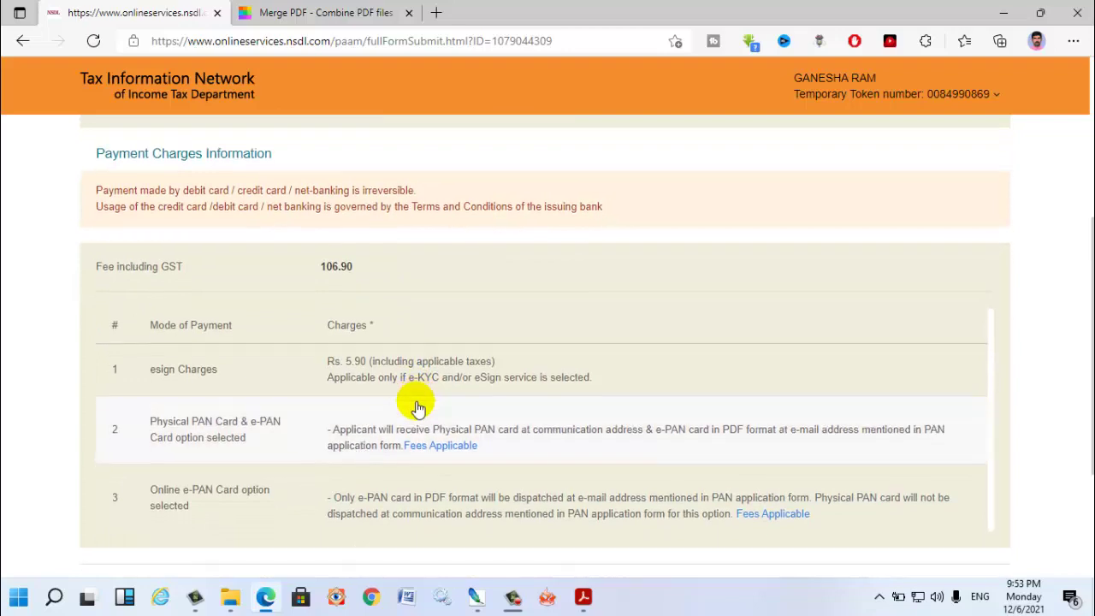
scroll(386, 364, "up", 1)
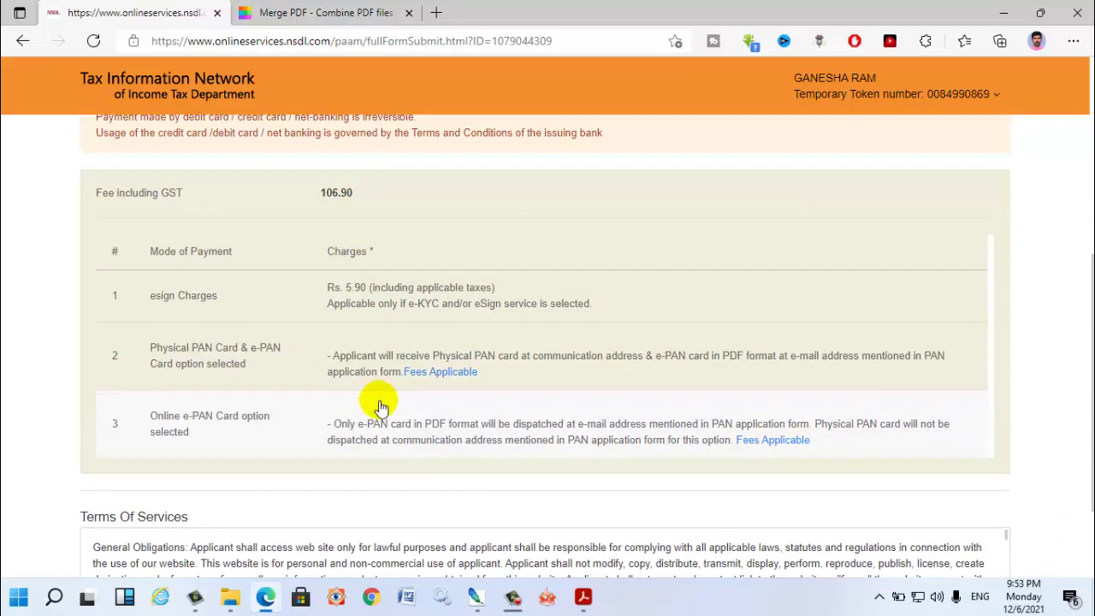
scroll(377, 411, "down", 1)
scroll(377, 428, "down", 1)
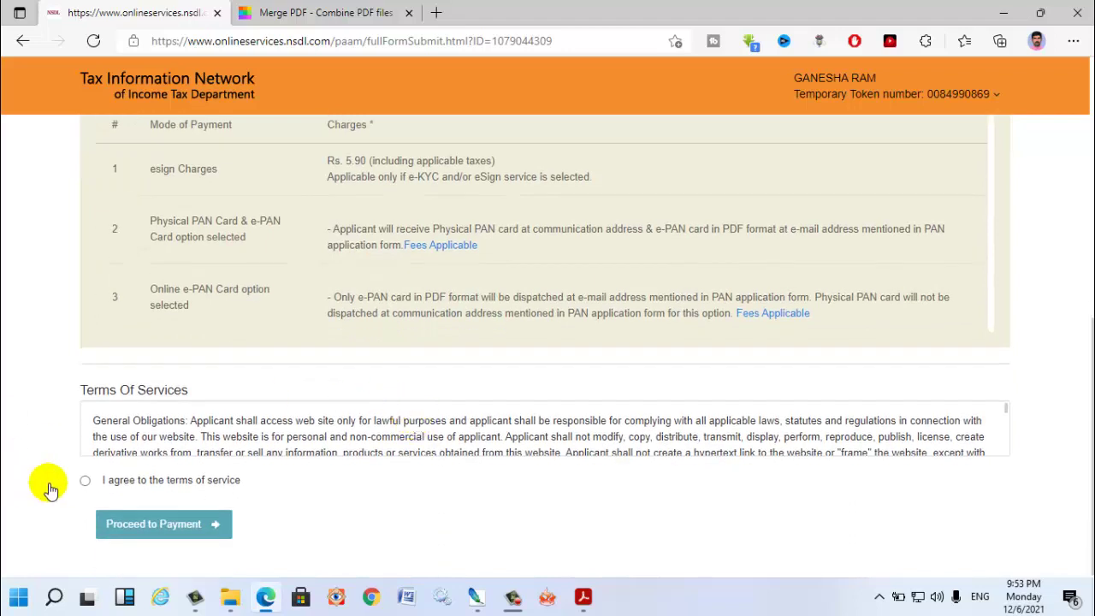
left_click(85, 481)
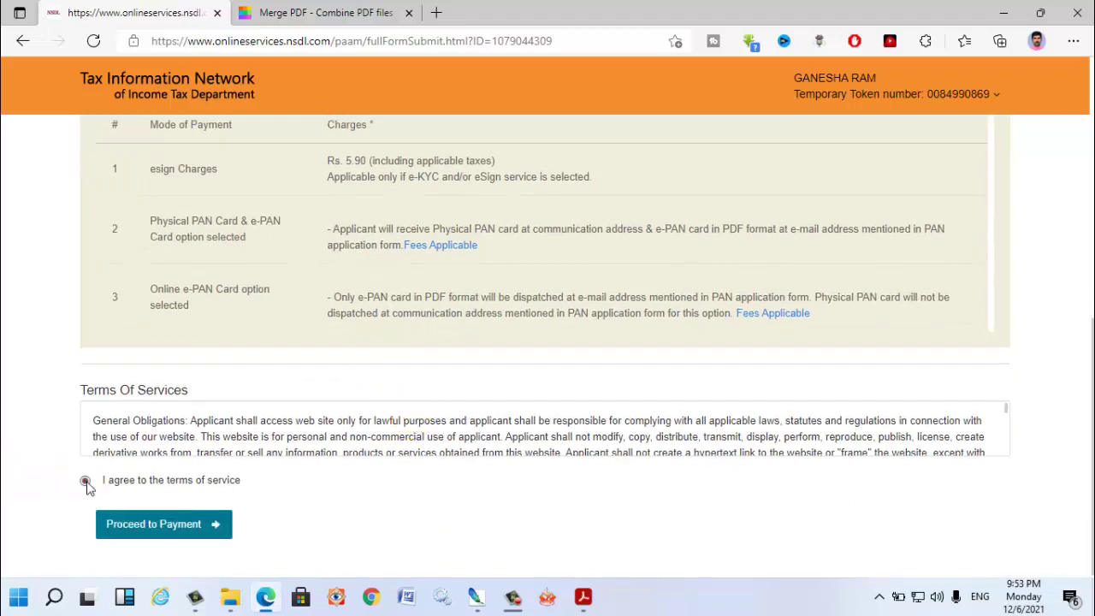
left_click(196, 531)
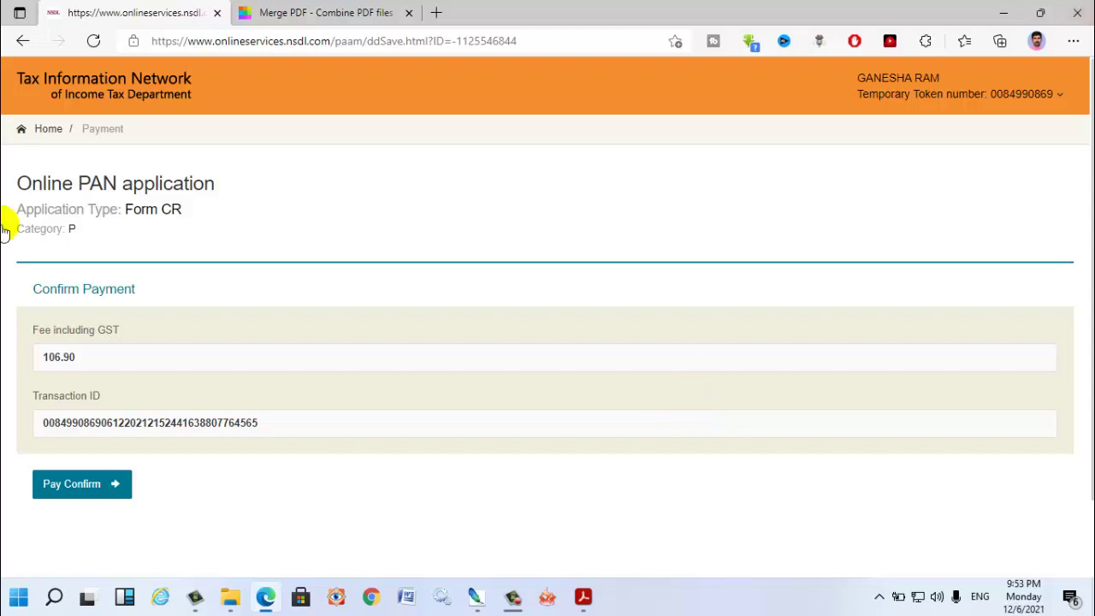
left_click(95, 484)
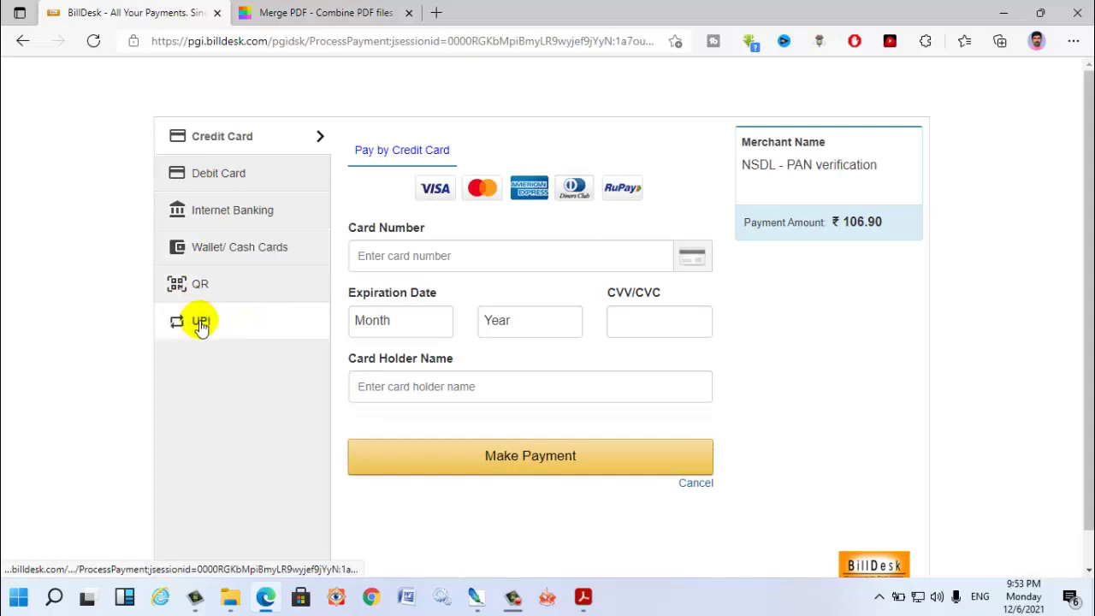
left_click(408, 256)
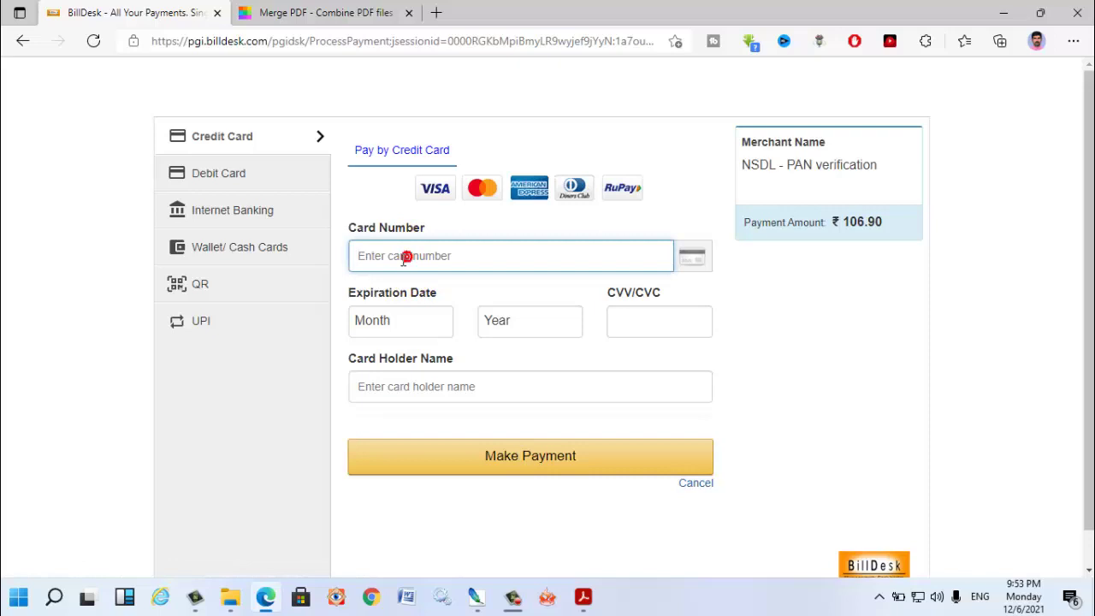
left_click(208, 179)
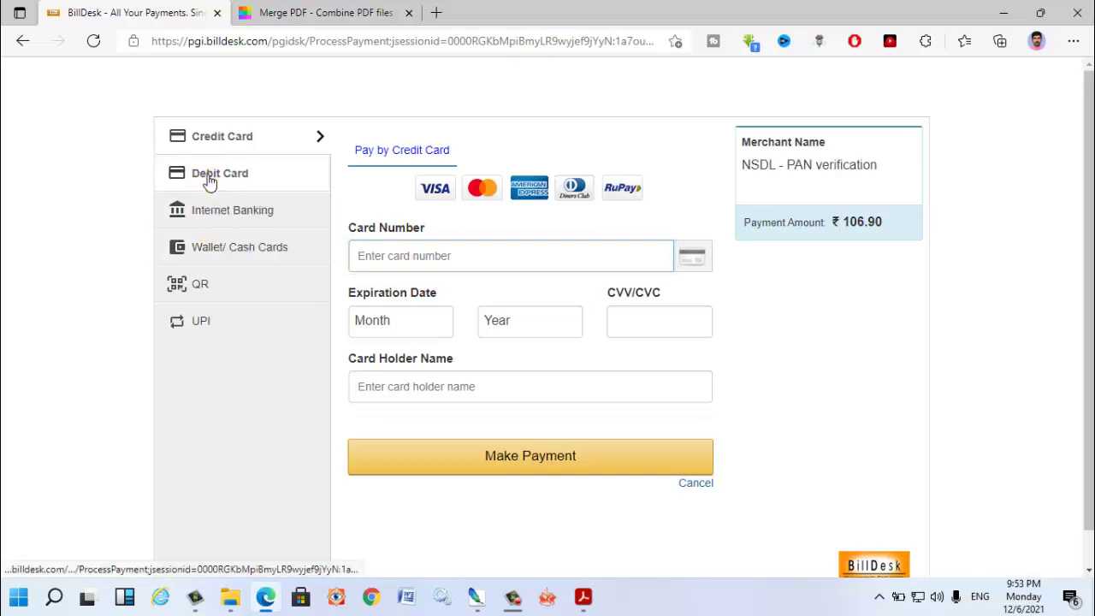
left_click(431, 264)
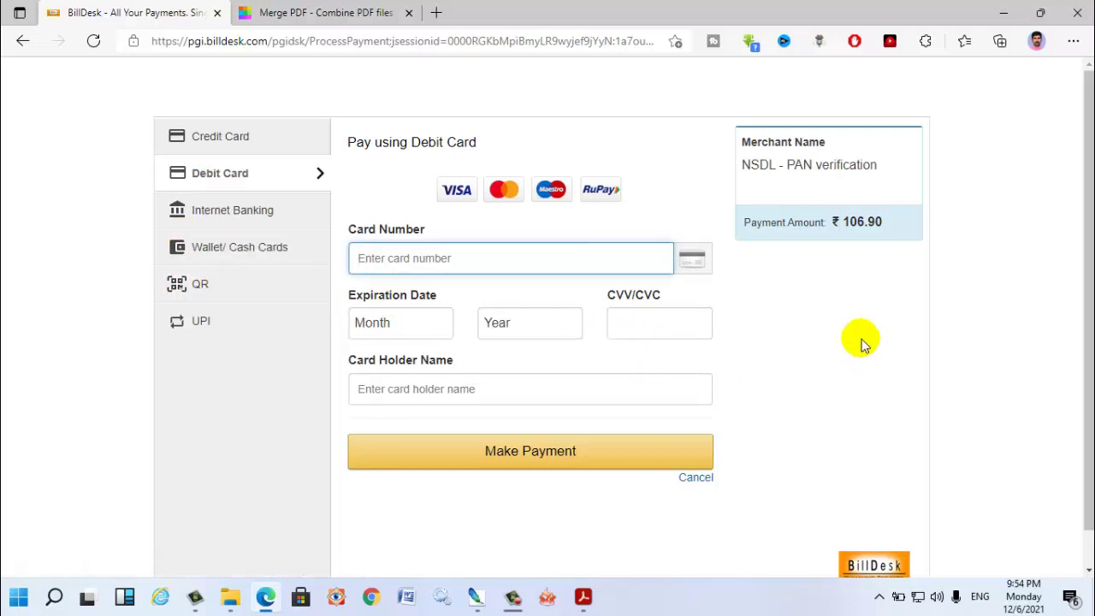
- Choose QR payment with BHIM UPI and proceed to the UPI ID entry for the fee
left_click(210, 291)
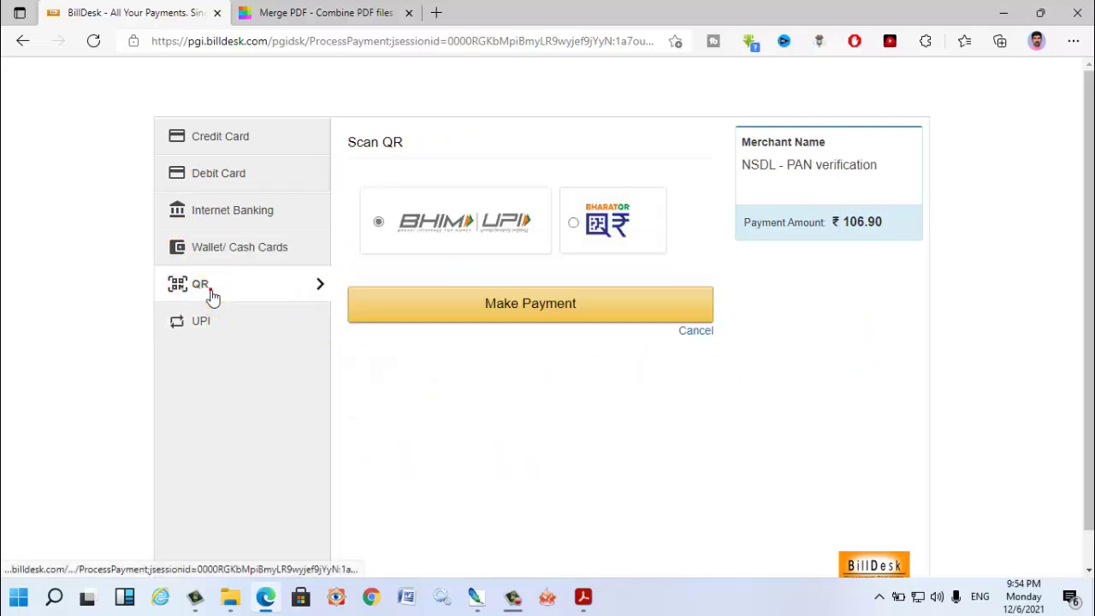
scroll(665, 394, "down", 1)
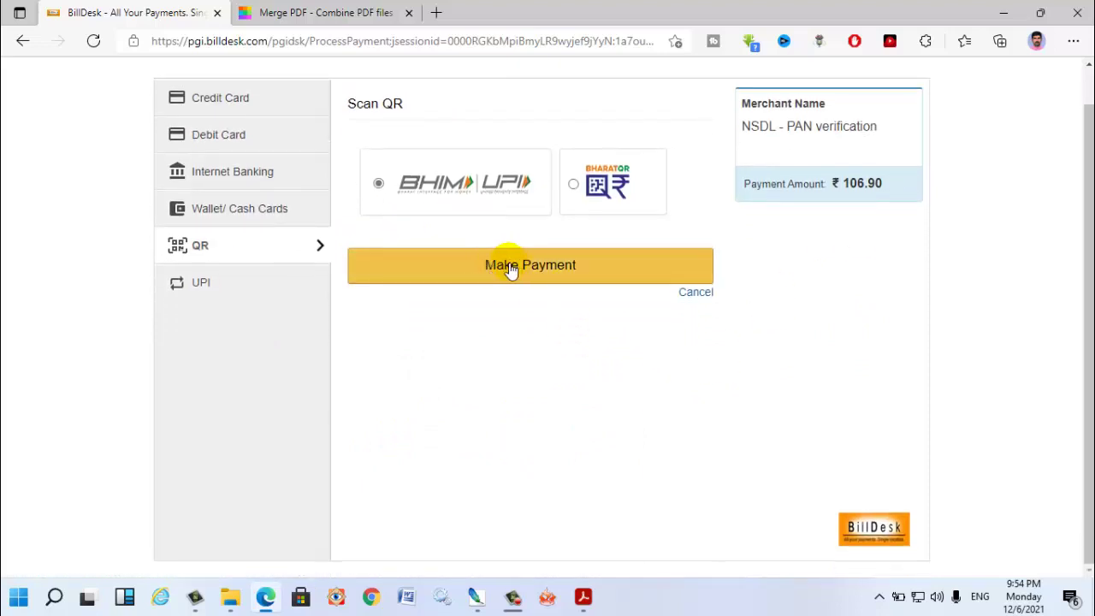
left_click(518, 271)
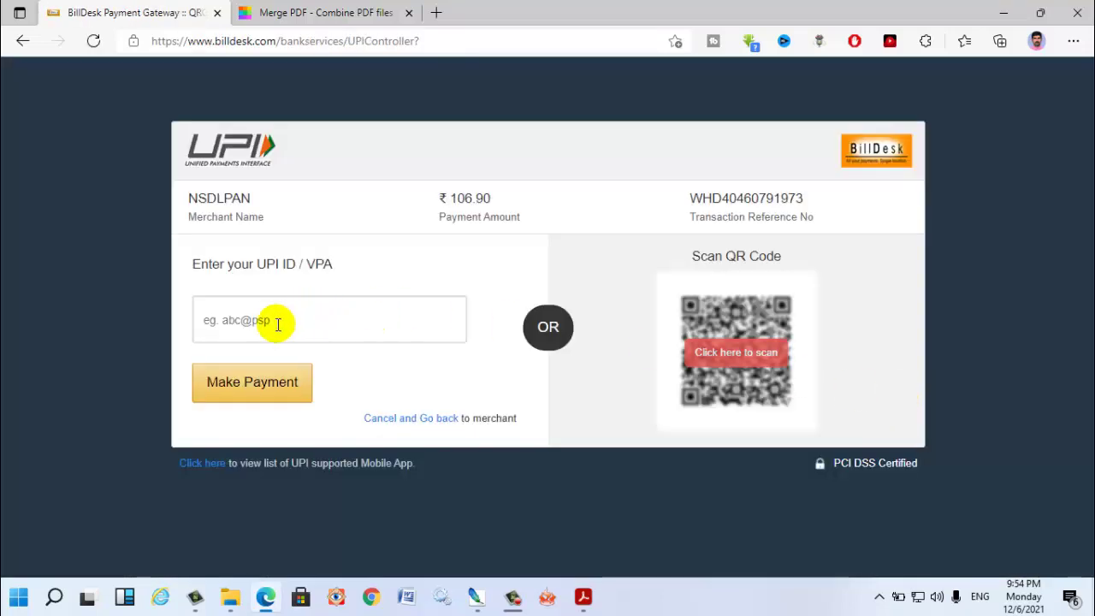
left_click(278, 324)
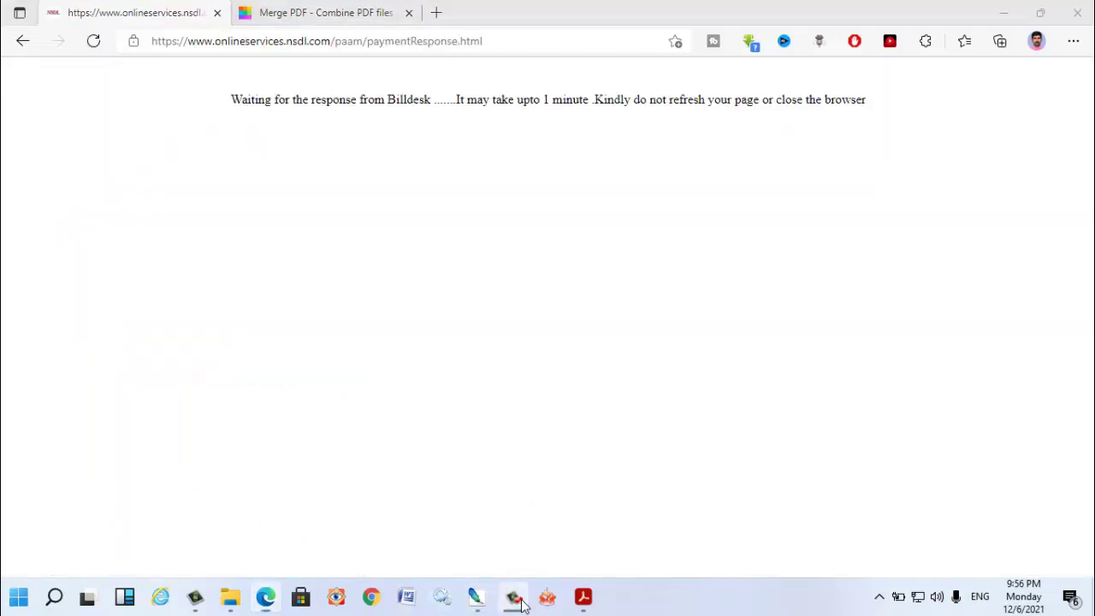
left_click(516, 598)
left_click(516, 598)
left_click(537, 396)
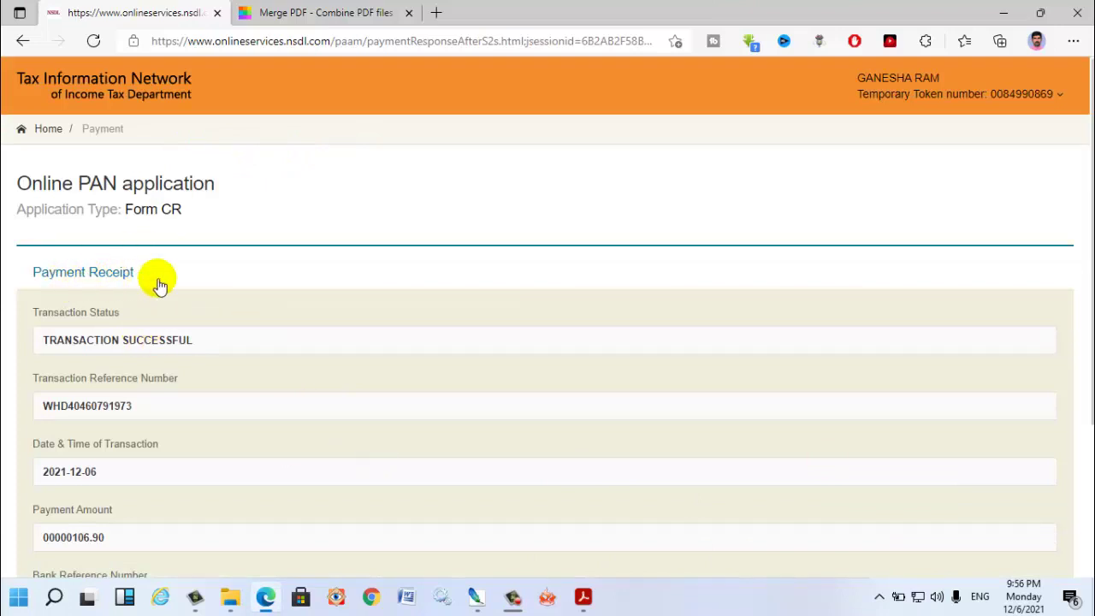
- Continue from the payment receipt and consent to Aadhaar authentication, choosing OTP authentication
scroll(215, 351, "down", 3)
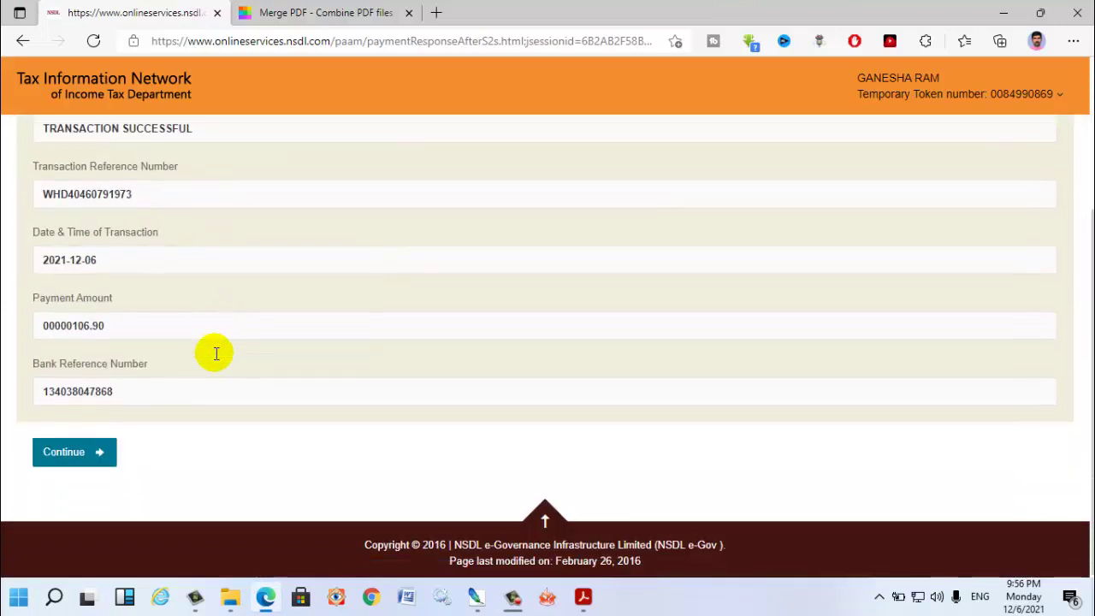
left_click(97, 451)
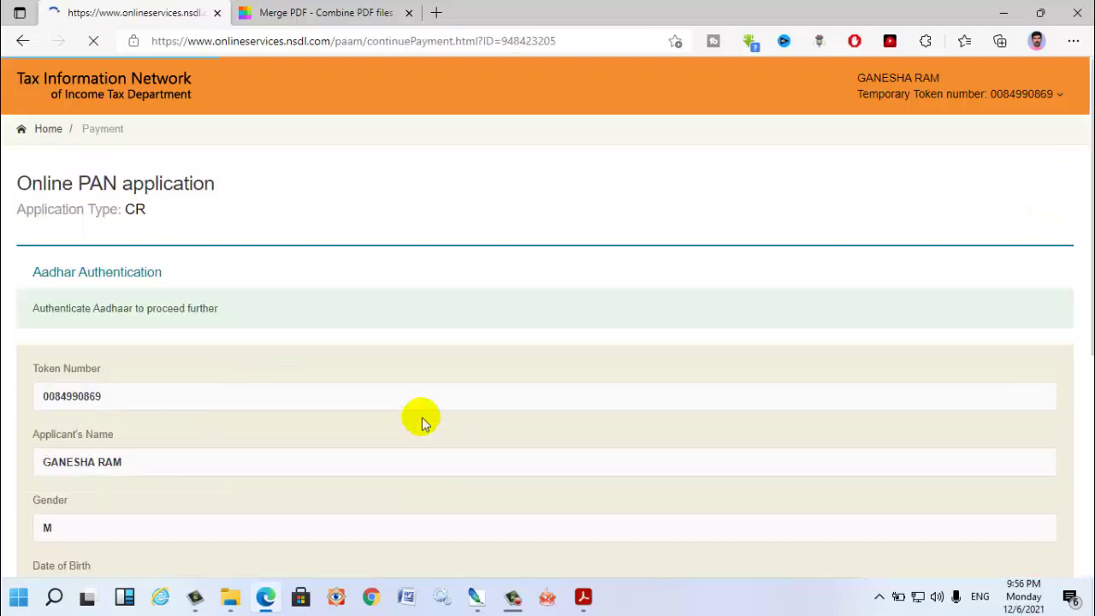
scroll(420, 418, "down", 5)
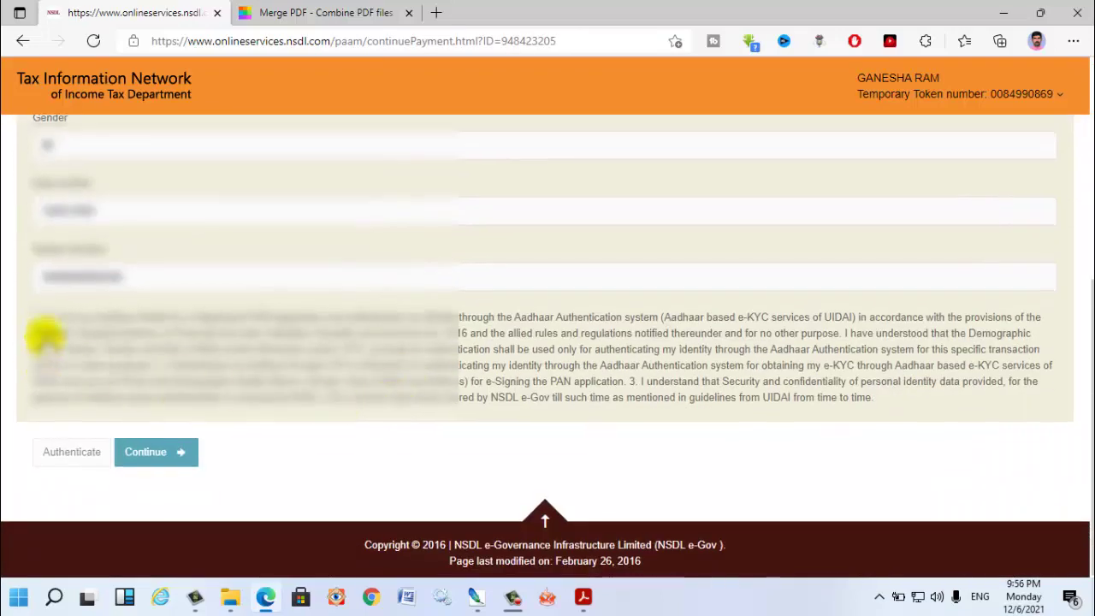
left_click(38, 316)
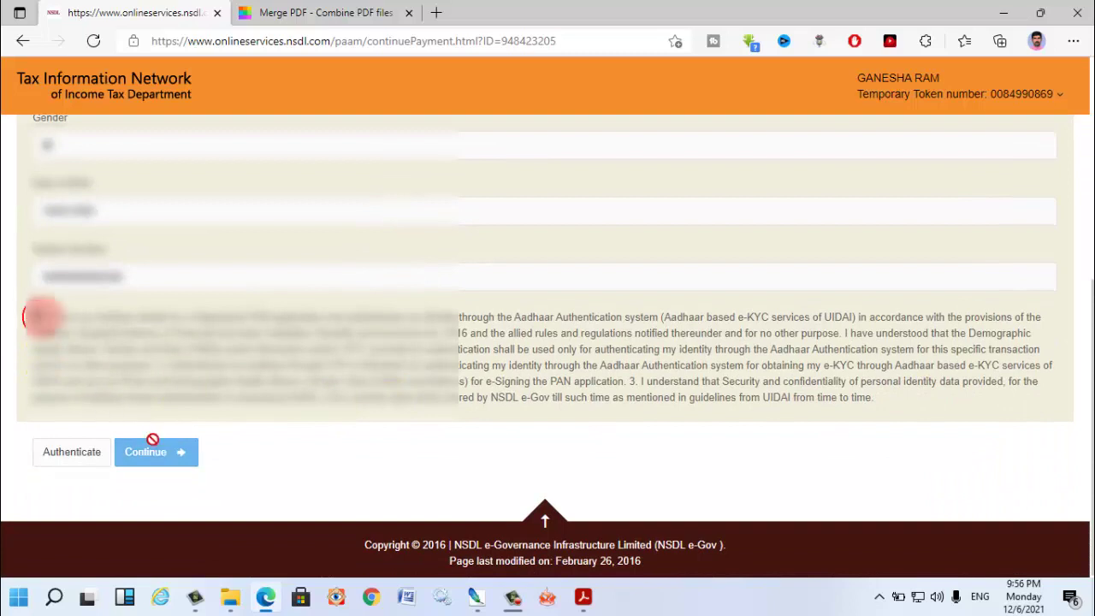
left_click(72, 452)
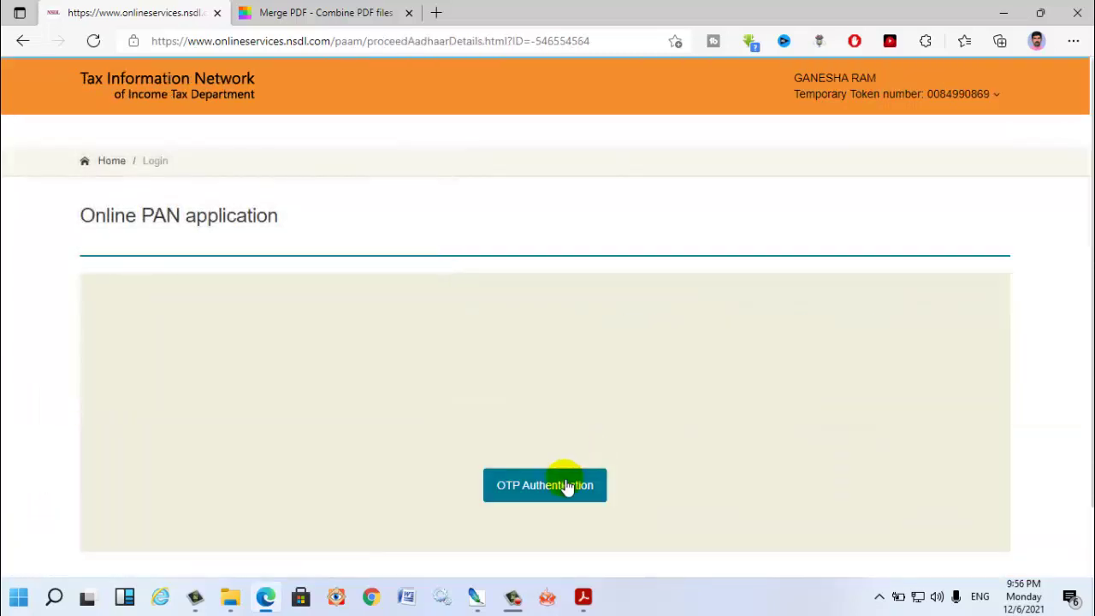
left_click(560, 486)
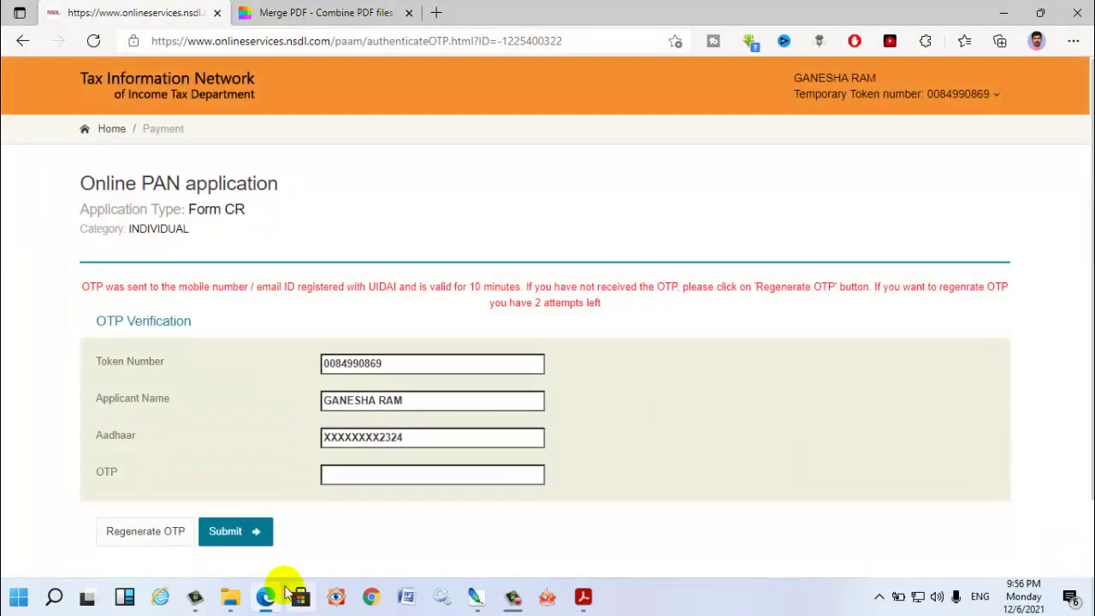
- Enter the Aadhaar OTP for the application and submit it for verification
left_click(332, 473)
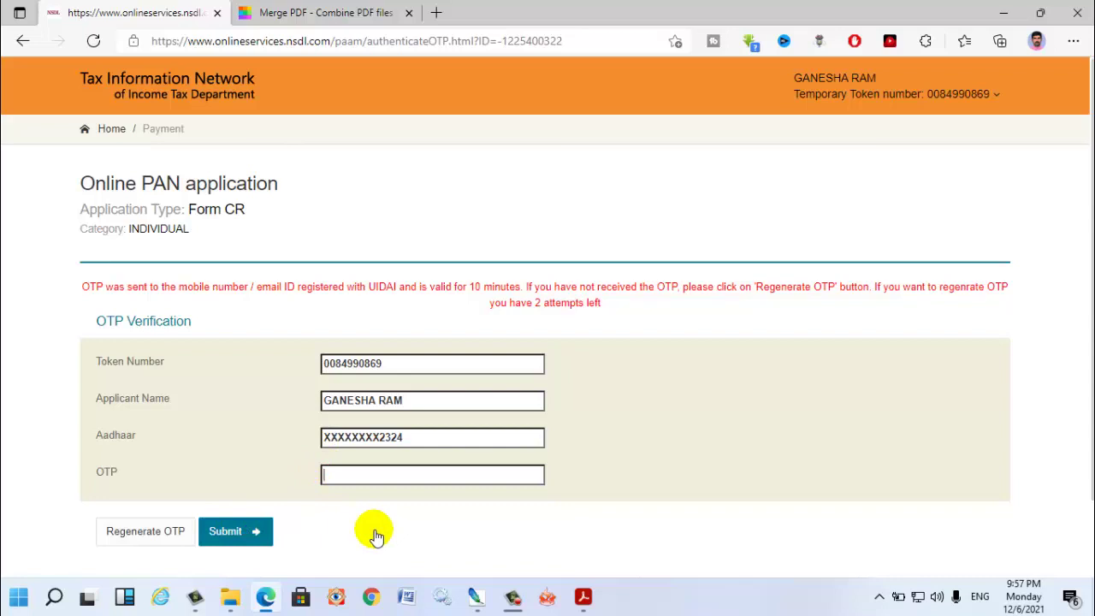
scroll(375, 534, "down", 1)
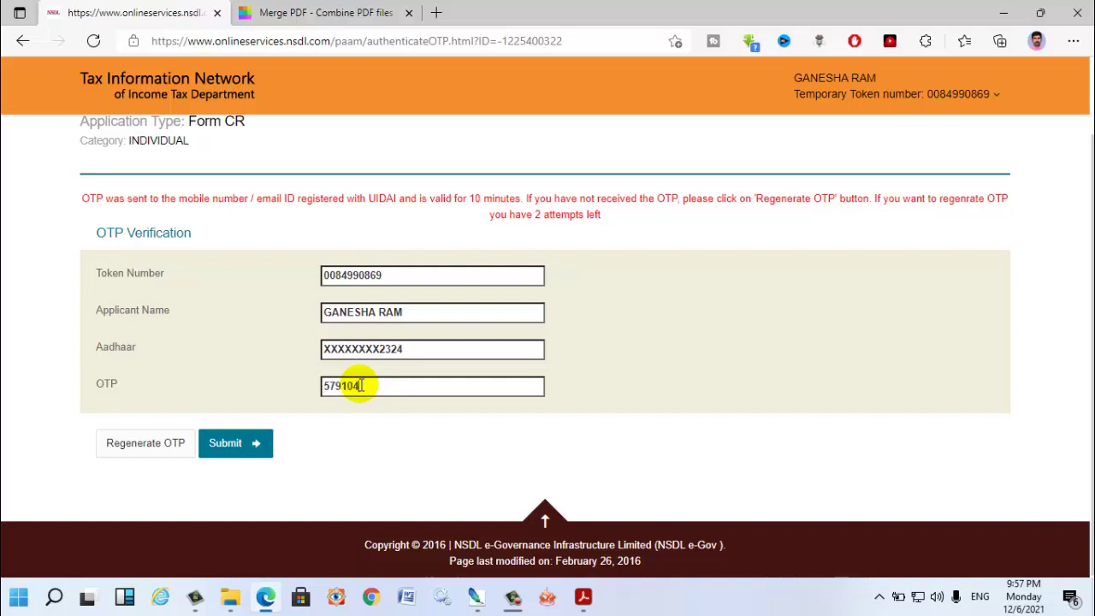
left_click(237, 452)
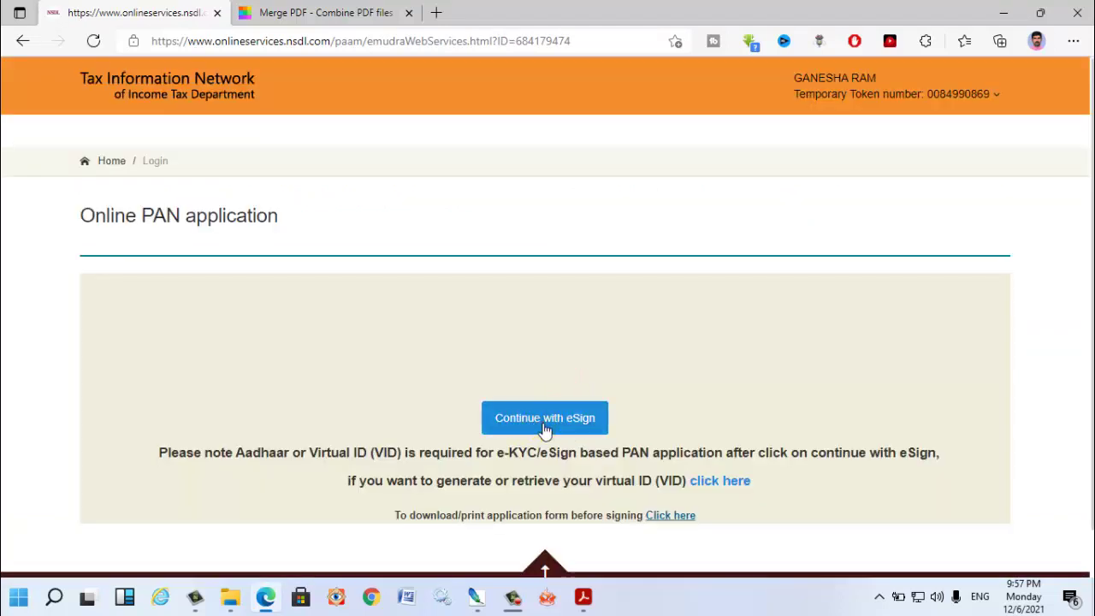
- Continue with eSign, authorize the electronic signature service, and enter the applicant's Aadhaar number to request an OTP
left_click(545, 420)
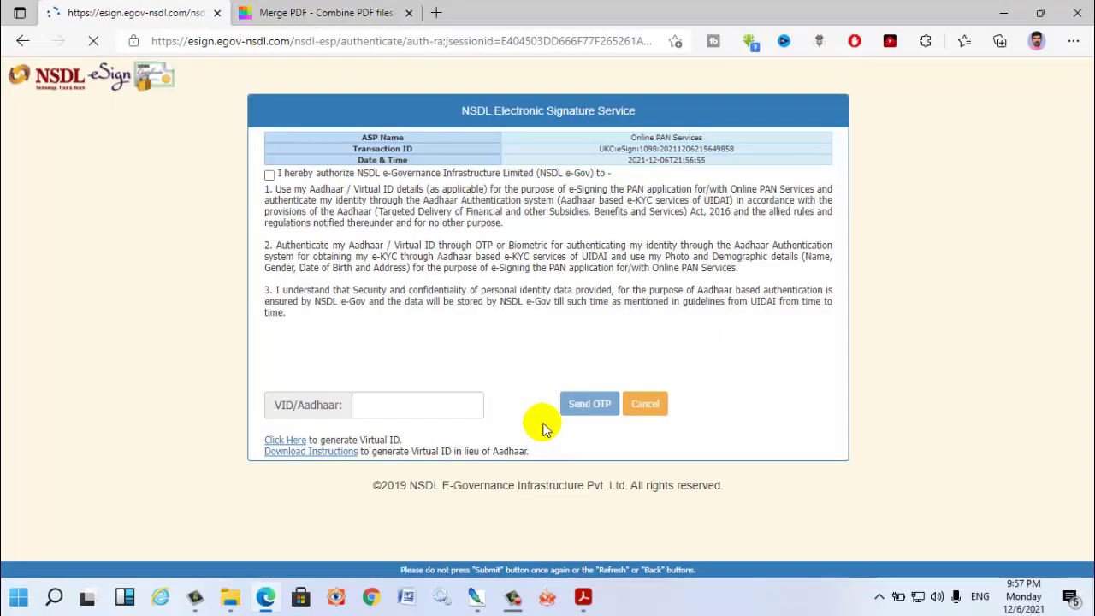
left_click(269, 178)
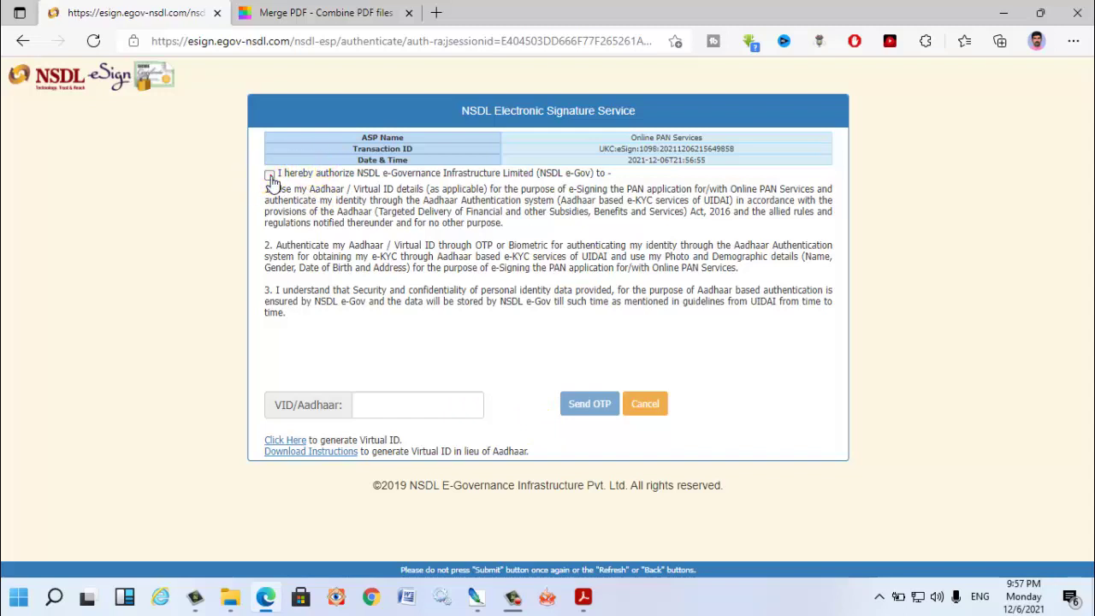
left_click(396, 407)
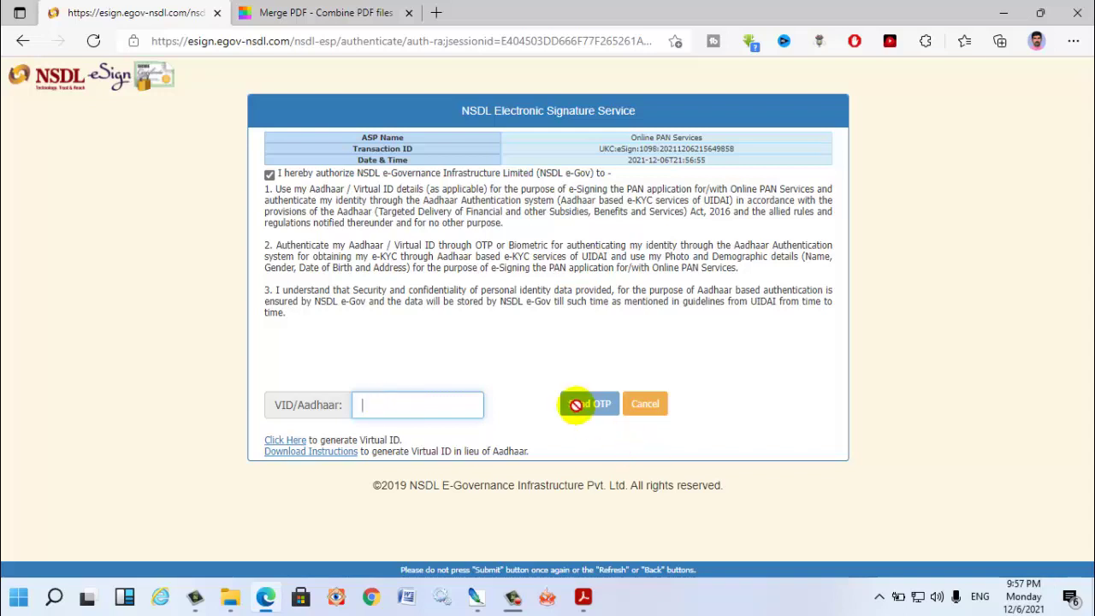
type("2")
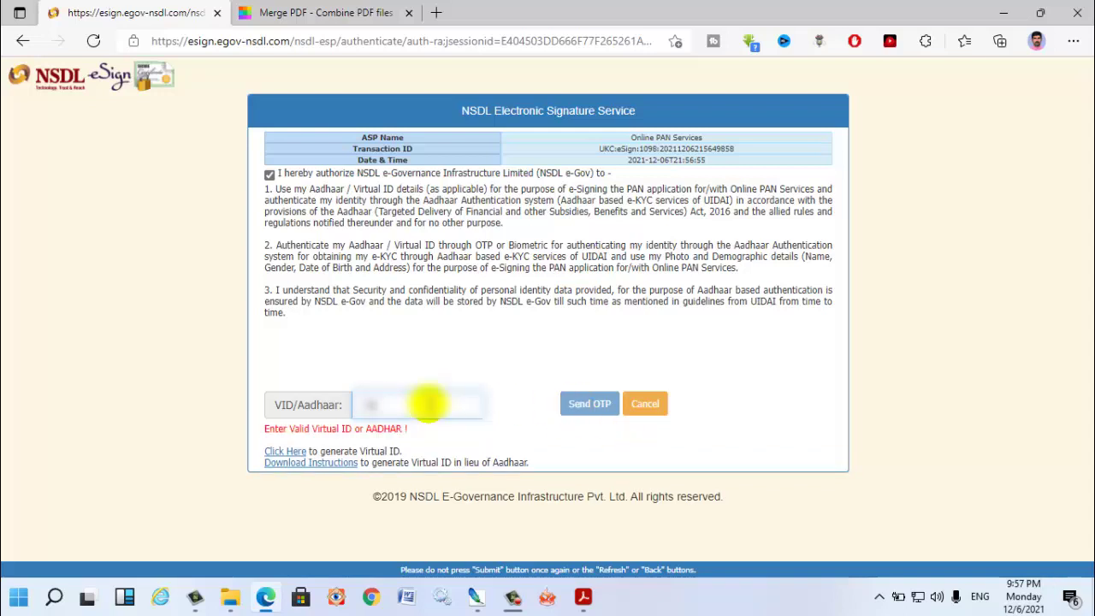
type("***")
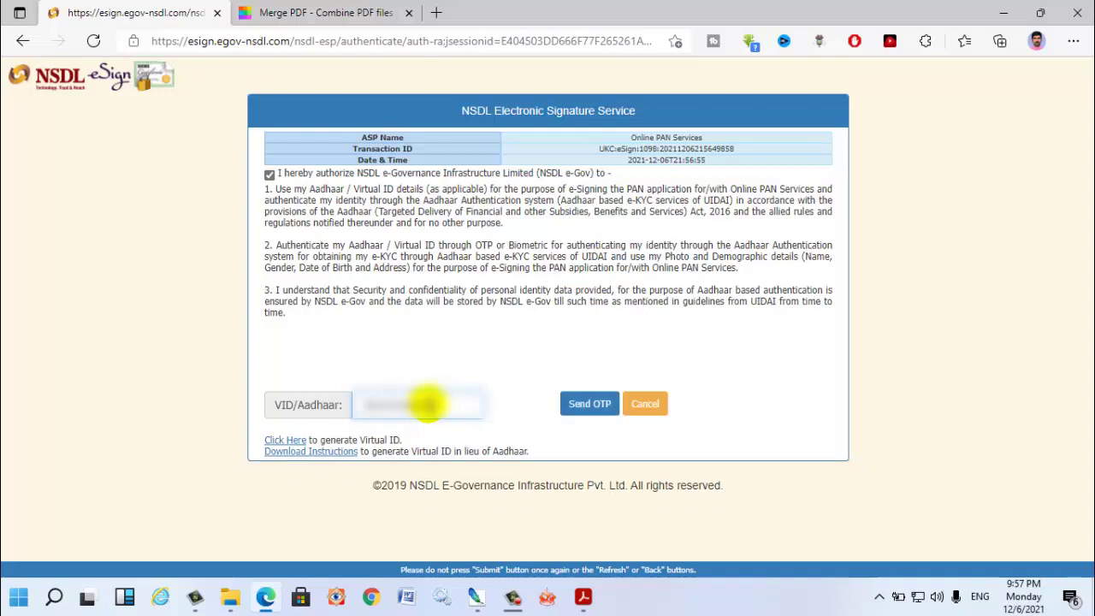
left_click(591, 404)
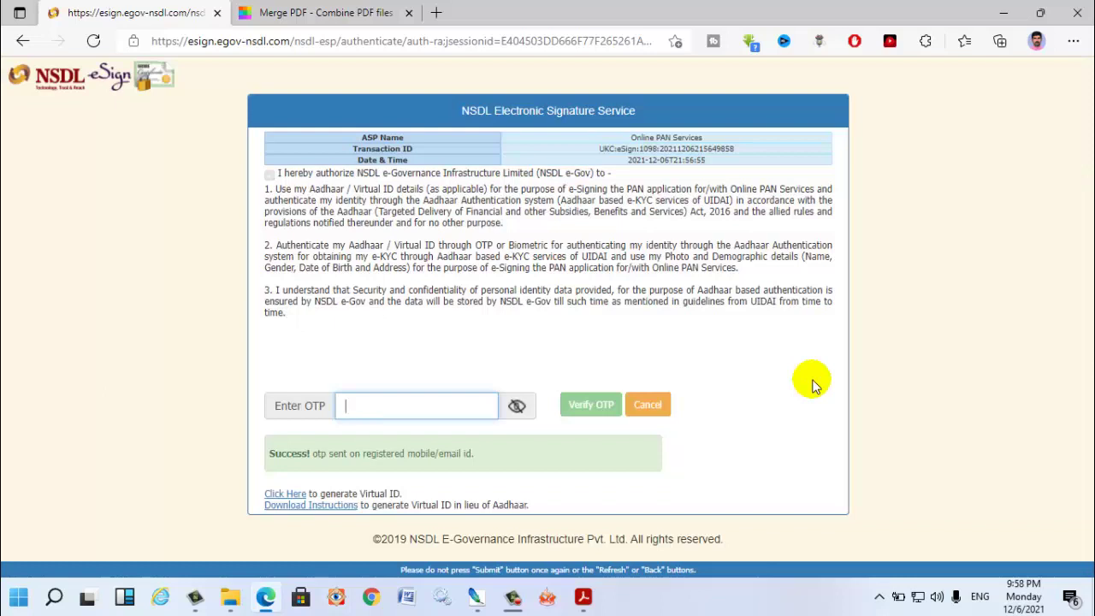
- Enter and verify the eSign OTP, and dismiss the offer to save it as a password
type("****")
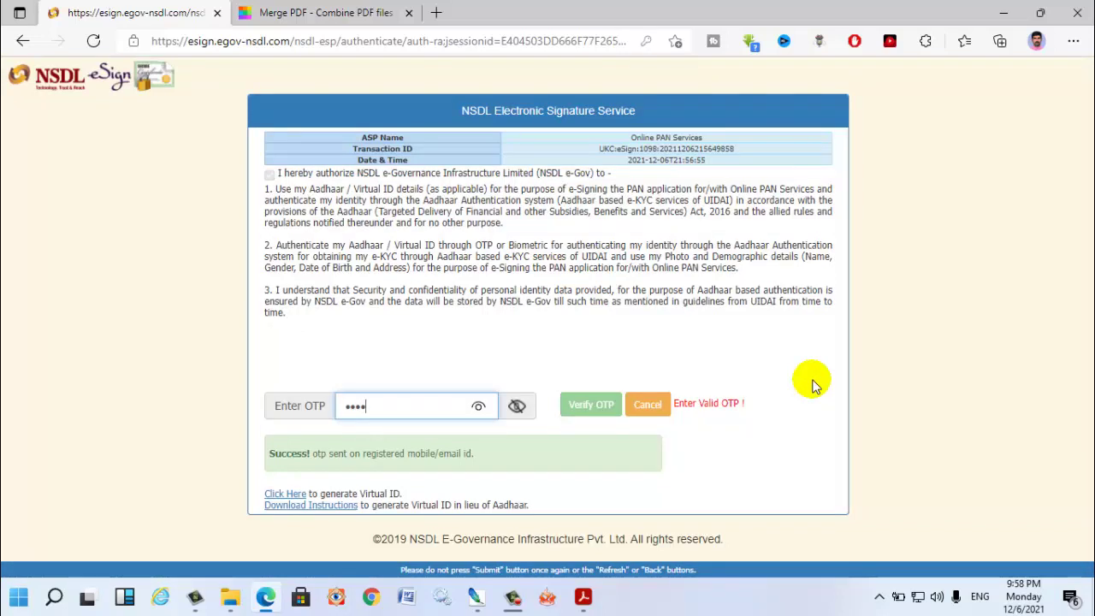
type("**")
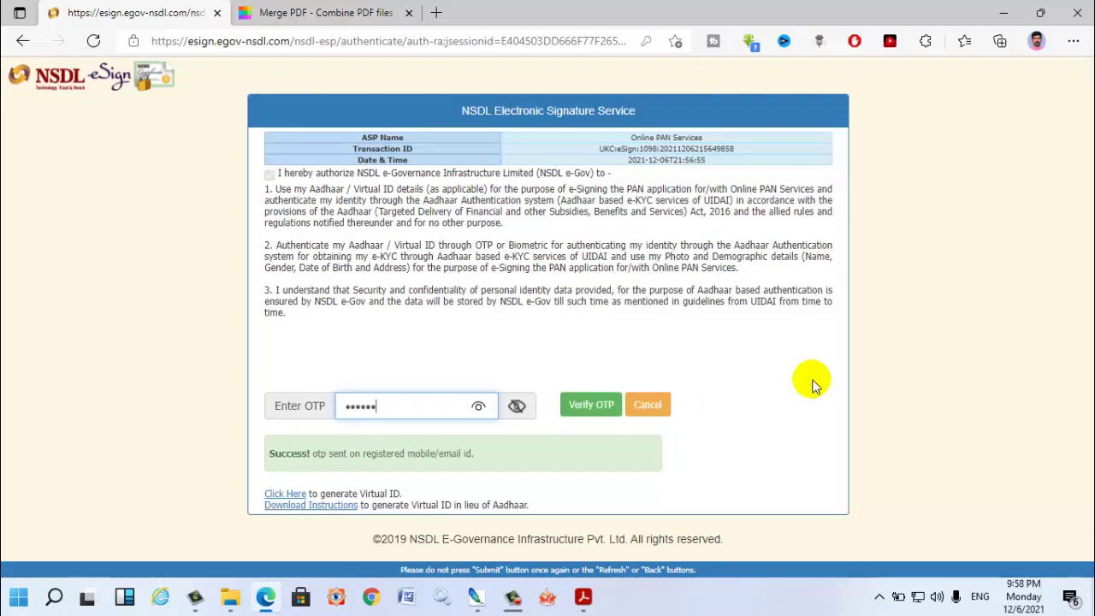
left_click(567, 412)
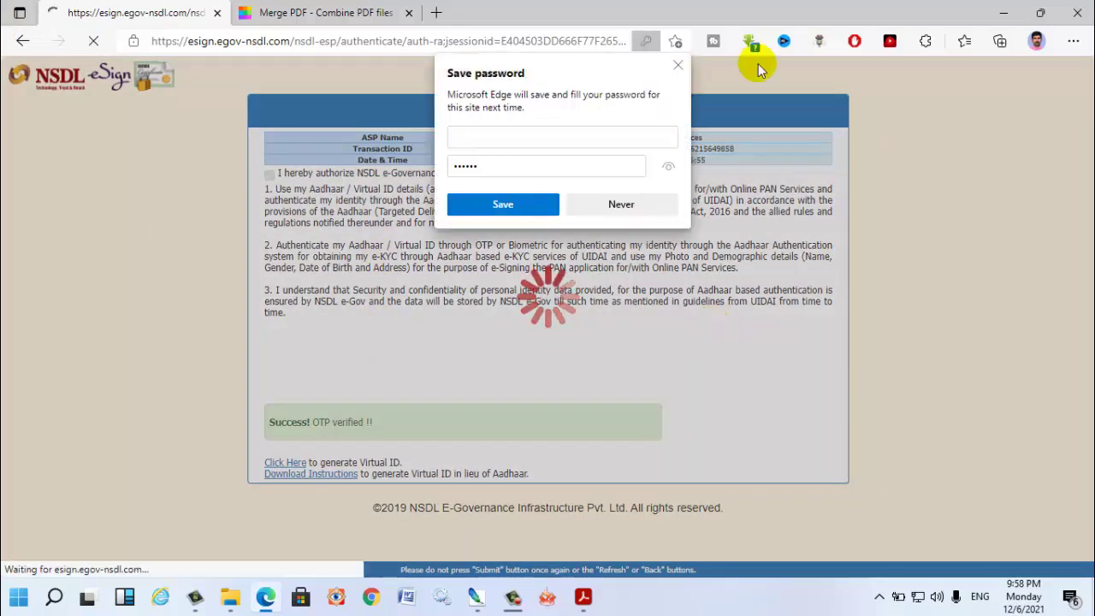
left_click(679, 65)
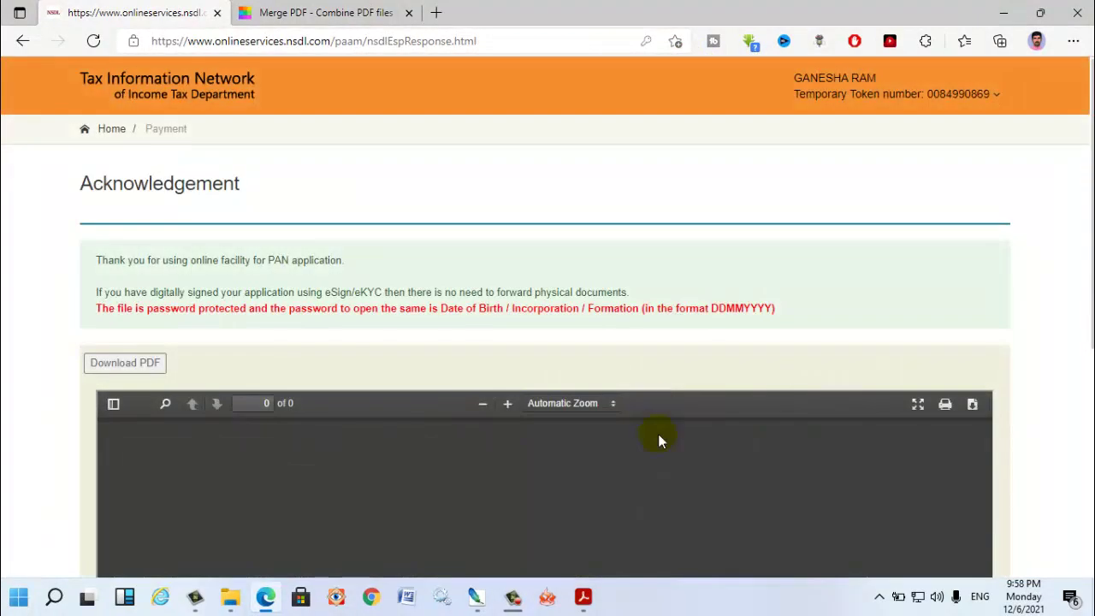
- Examine the acknowledgement page, including the PDF password instructions and the embedded viewer
scroll(658, 434, "down", 2)
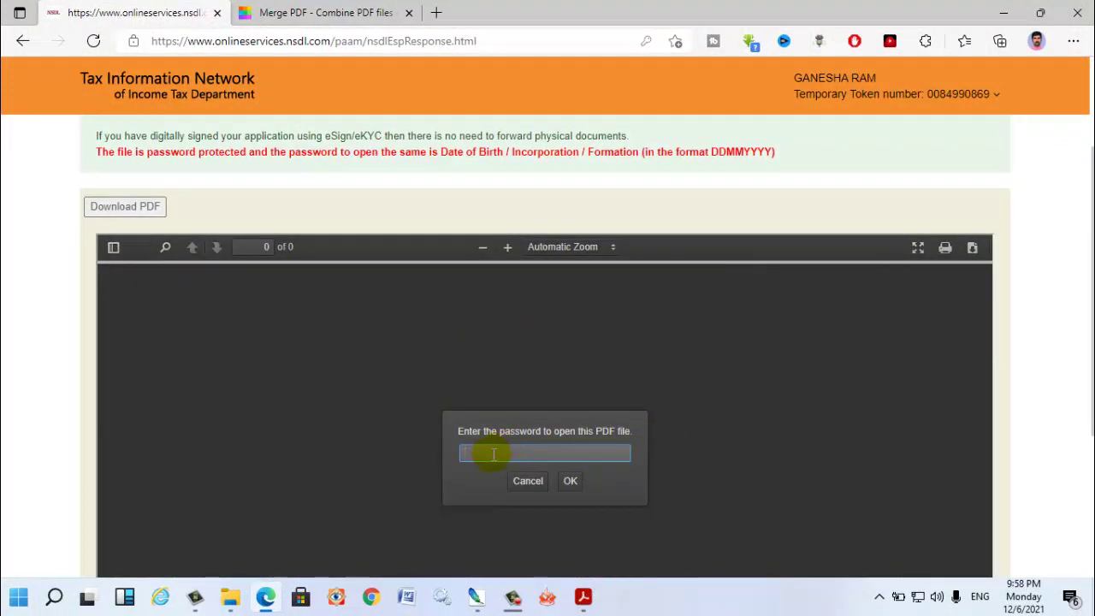
scroll(612, 418, "down", 1)
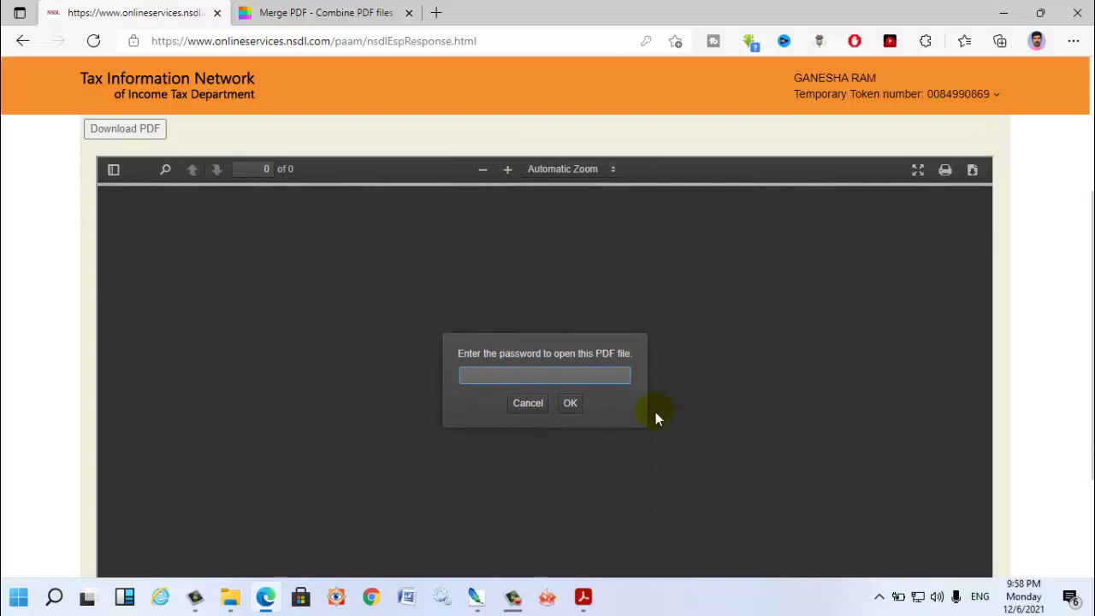
scroll(655, 412, "up", 1)
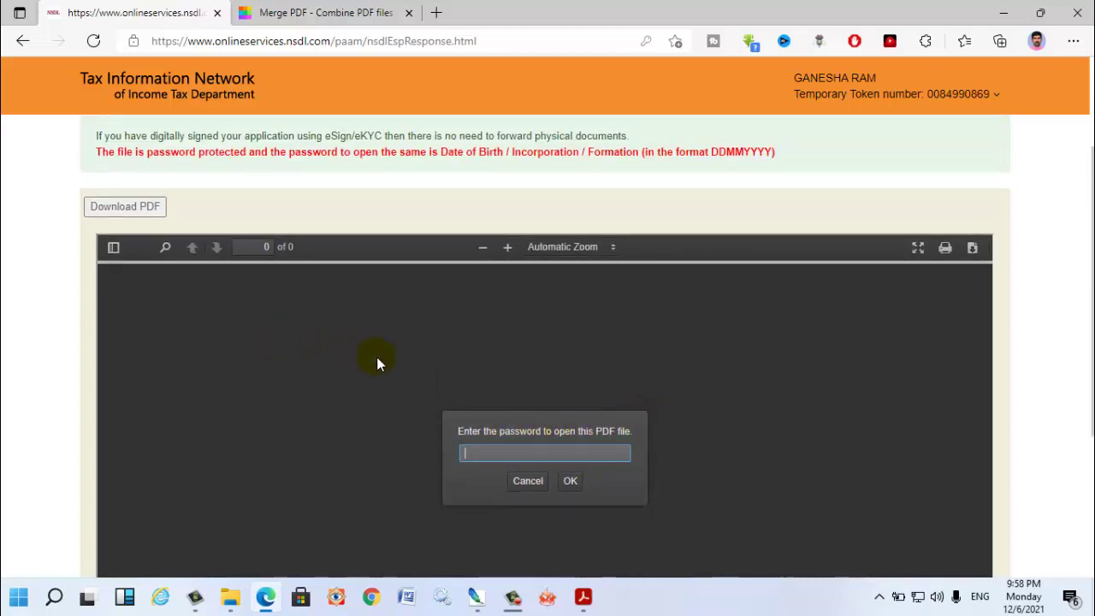
scroll(464, 420, "down", 3)
scroll(467, 420, "up", 4)
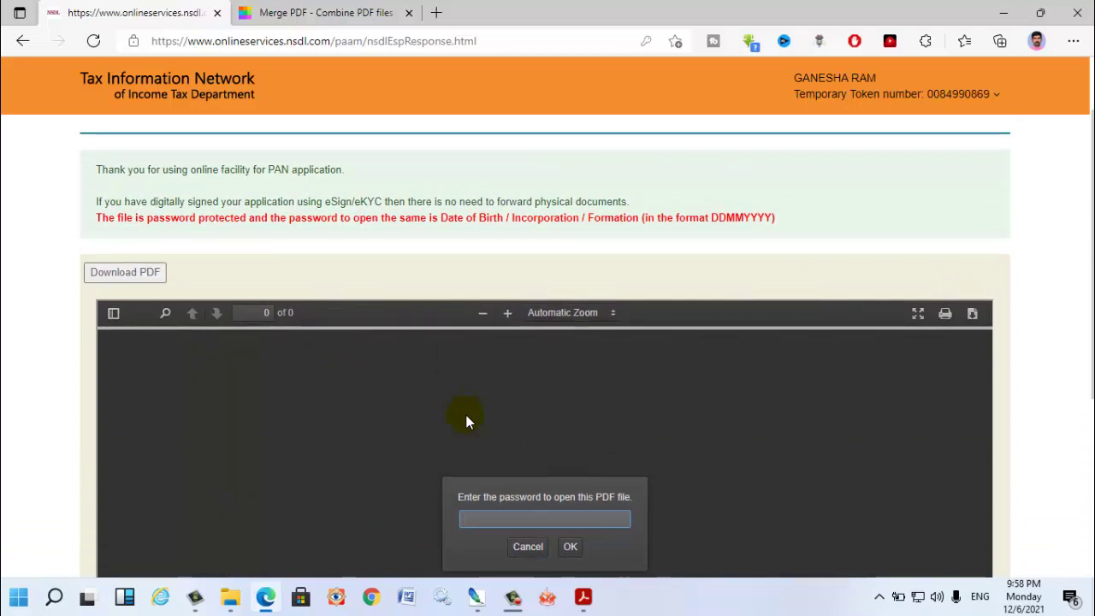
left_click(513, 599)
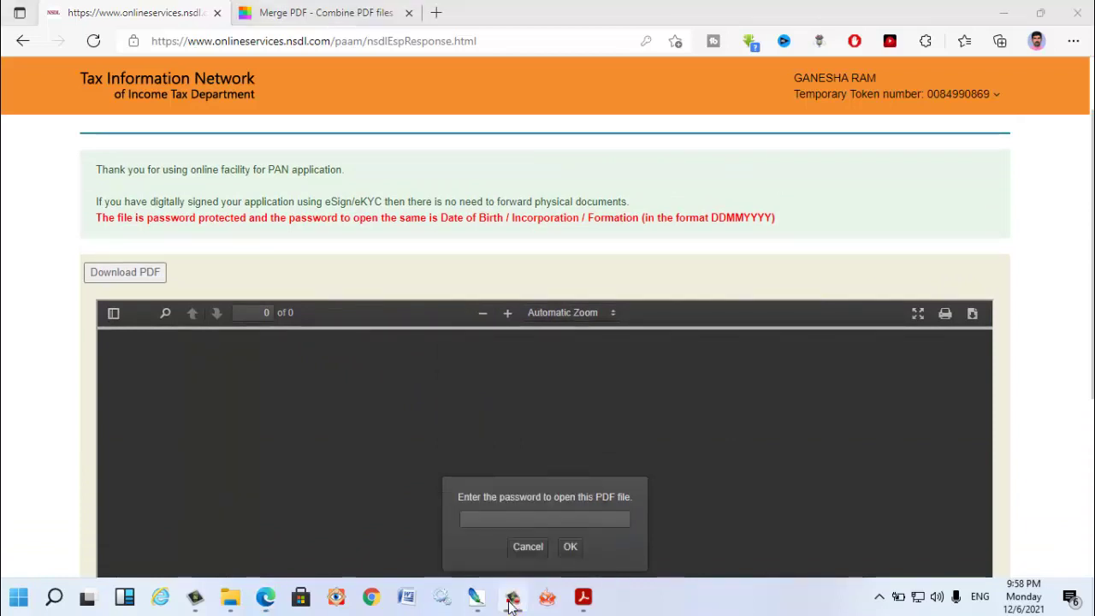
left_click(536, 431)
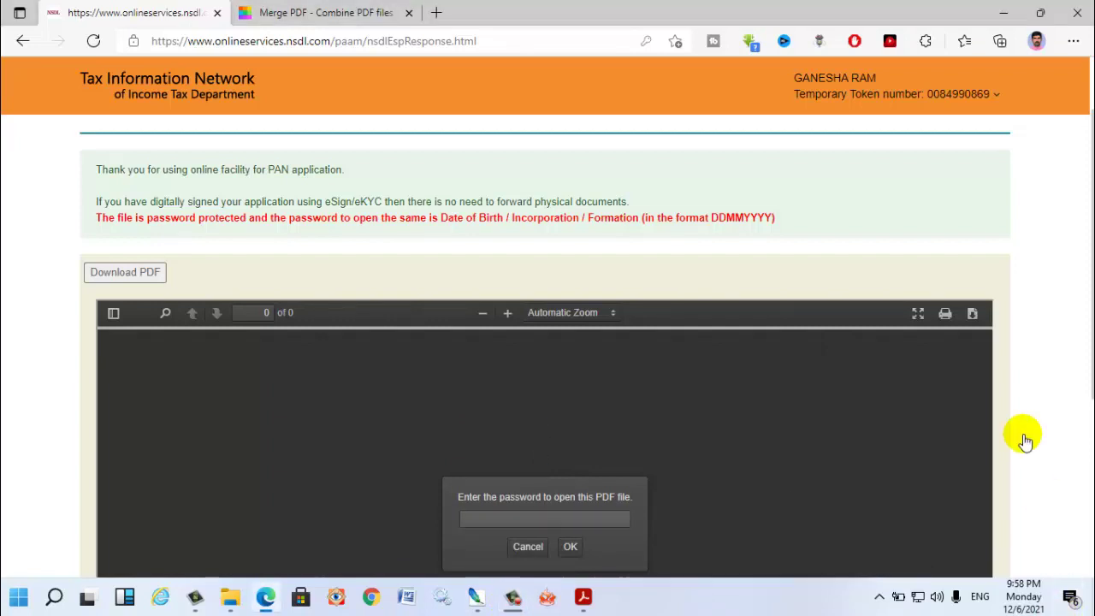